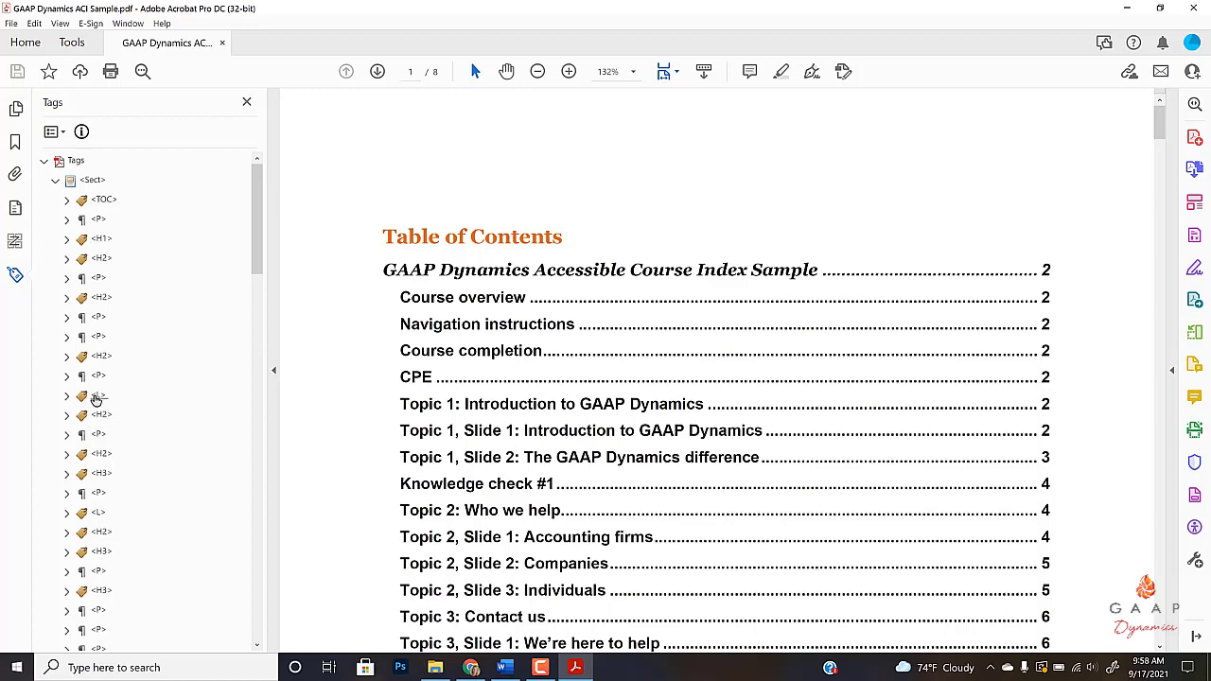
# Expand the <L> tag of the Course completion list and both its <LI> tags, and highlight each list item in the document
pyautogui.click(96, 400)
pyautogui.scroll(-5, 725, 332)
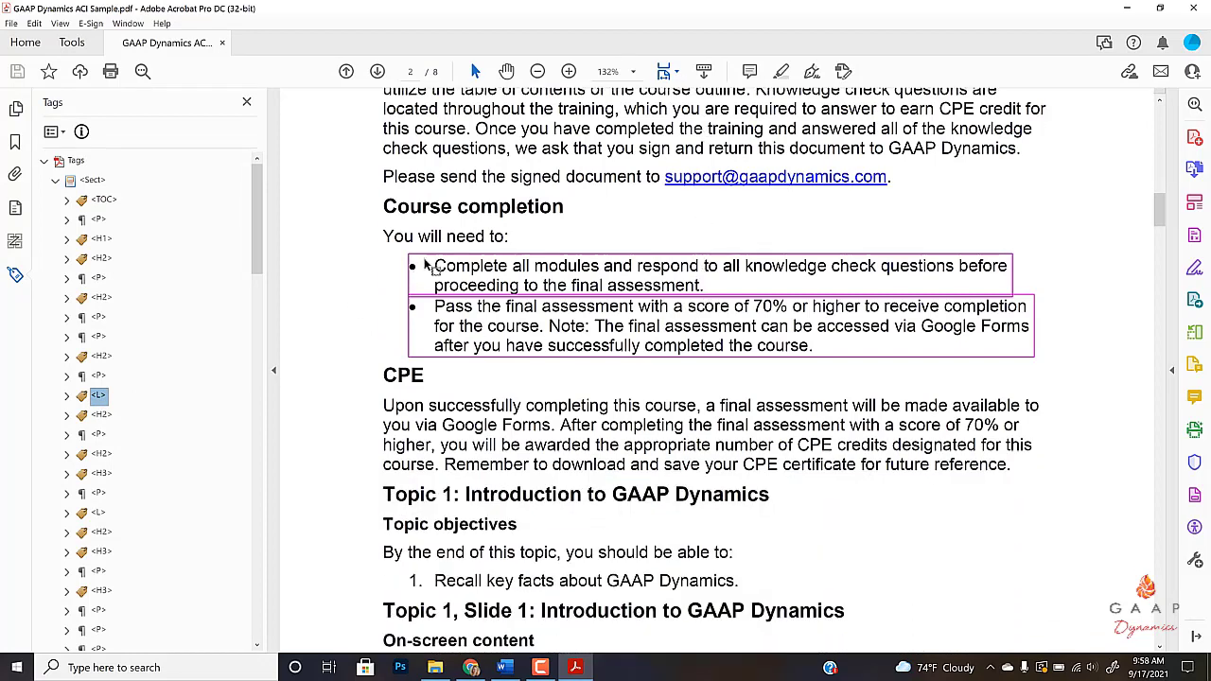
pyautogui.scroll(-3, 102, 393)
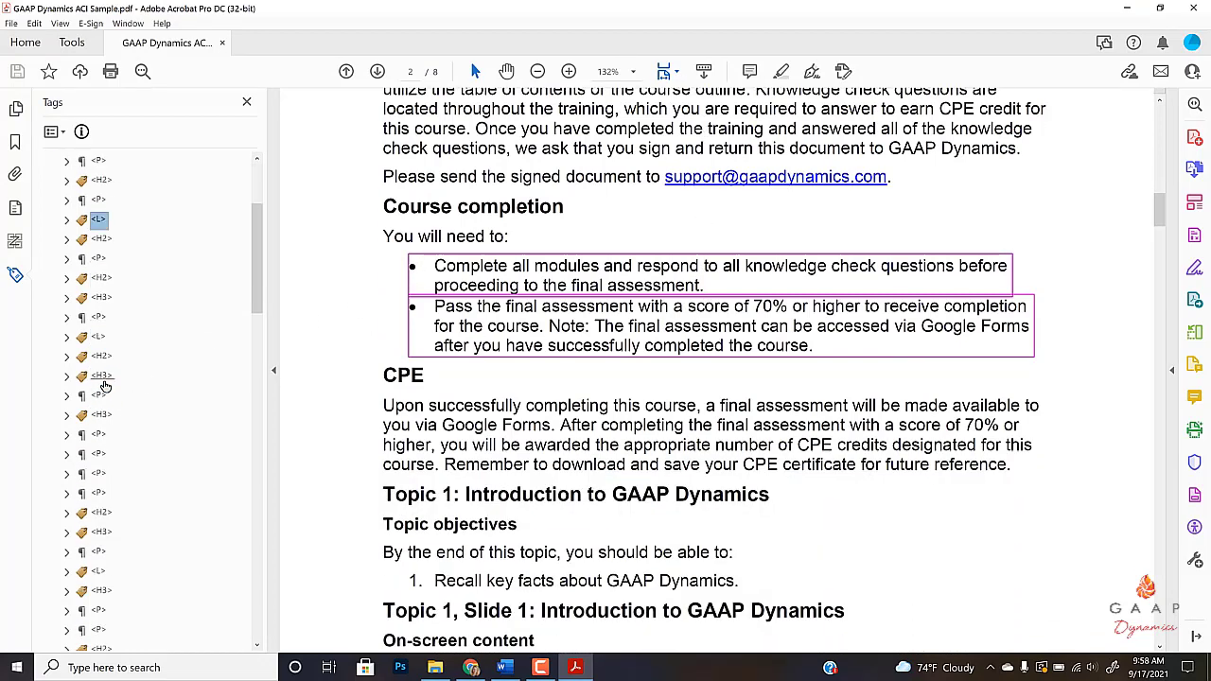
pyautogui.click(66, 221)
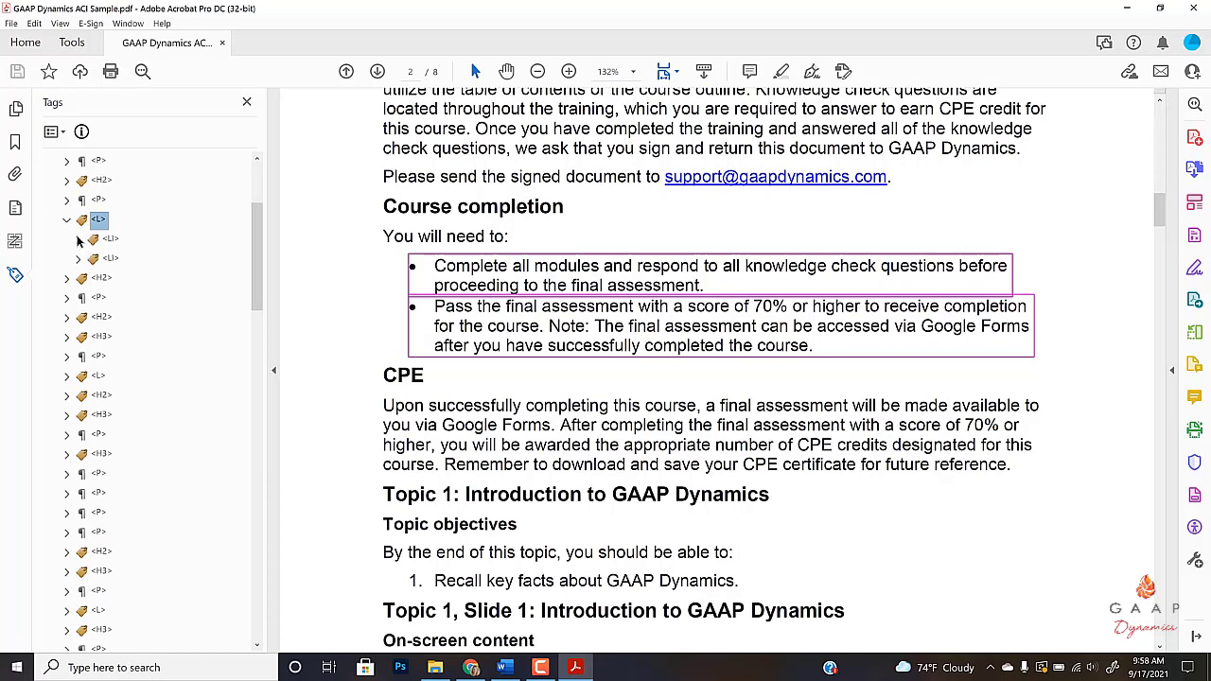
pyautogui.click(79, 240)
pyautogui.click(79, 278)
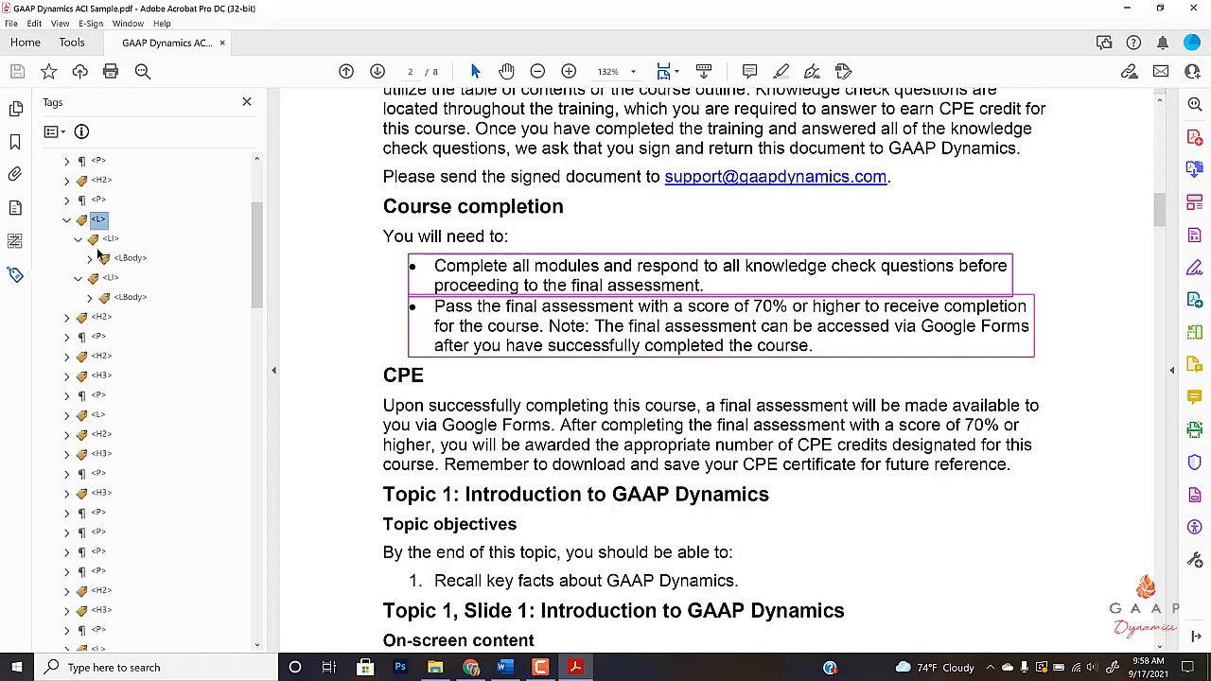
pyautogui.click(109, 240)
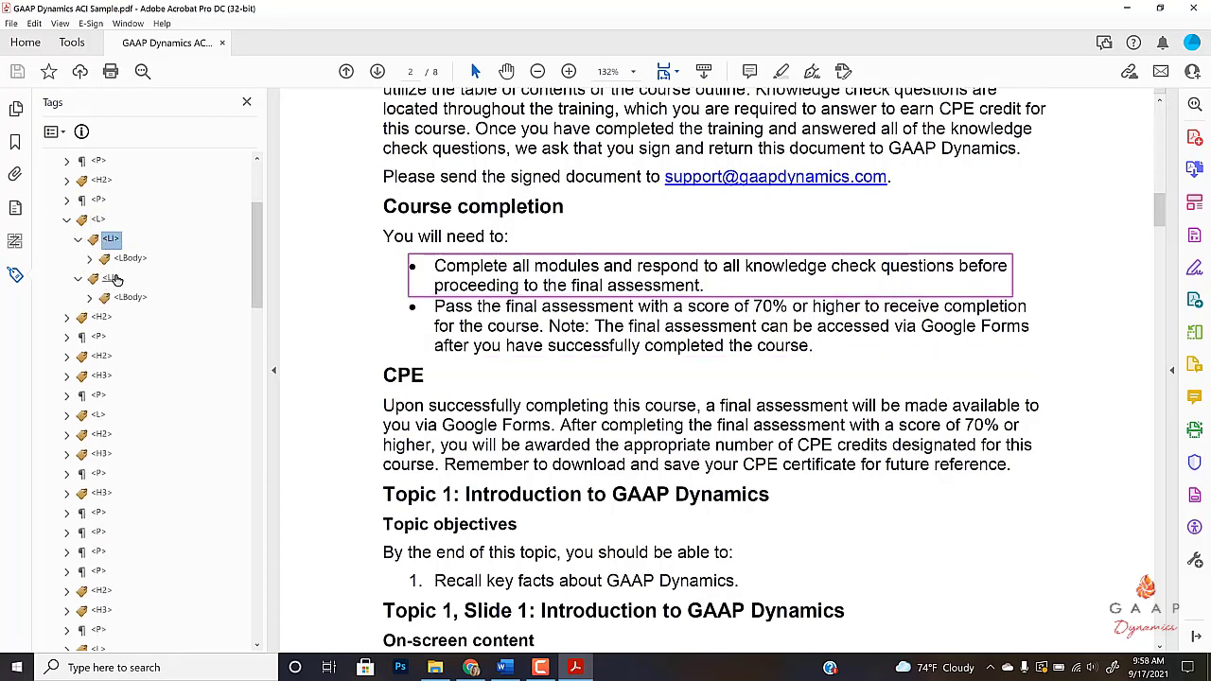
pyautogui.click(110, 277)
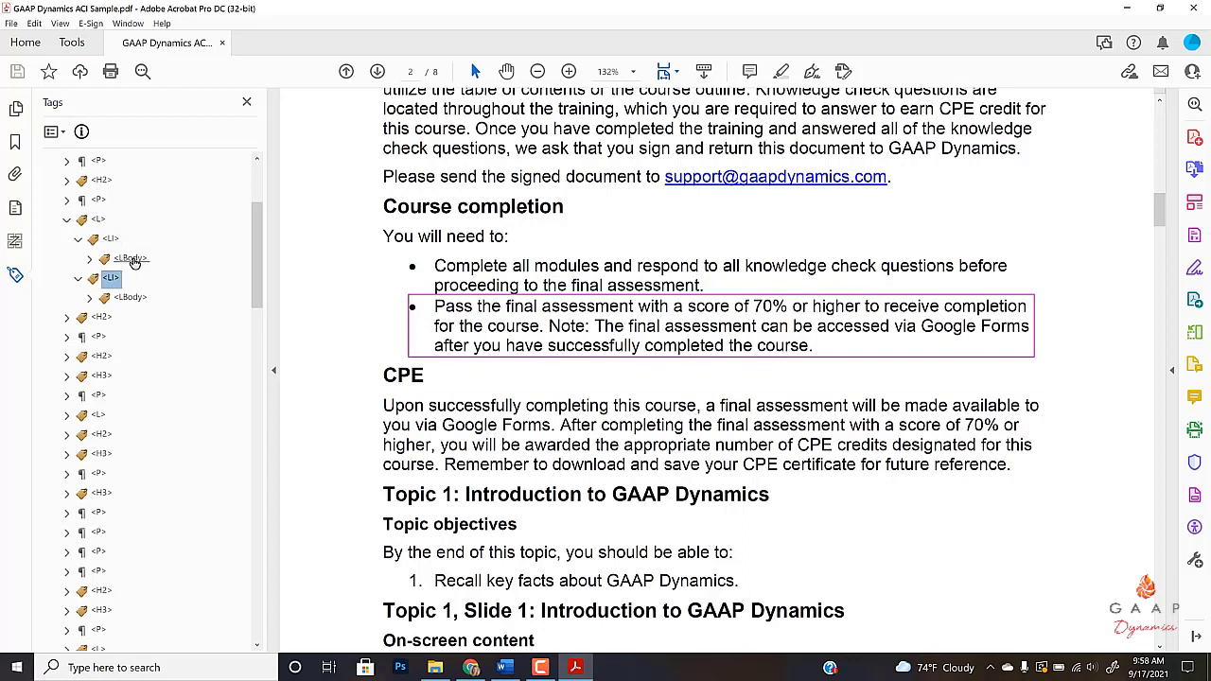
# Expand both <LBody> tags of the Course completion list and examine which page content each one contains
pyautogui.click(133, 259)
pyautogui.click(90, 259)
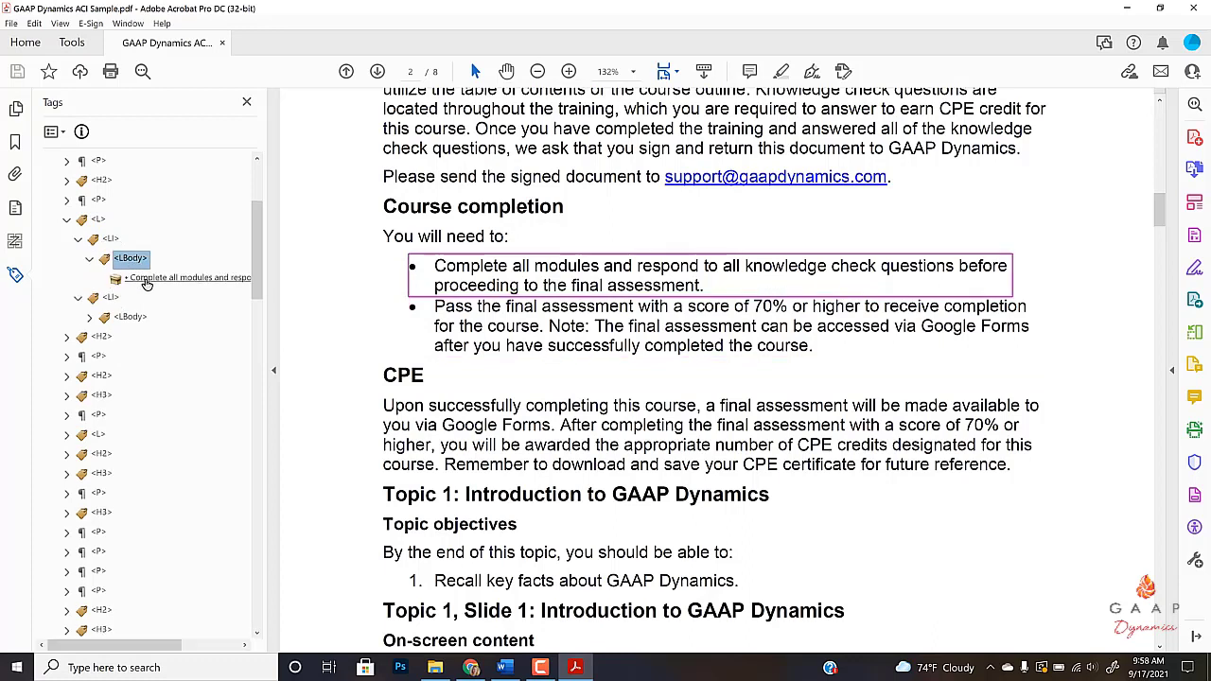
pyautogui.click(90, 317)
pyautogui.click(156, 337)
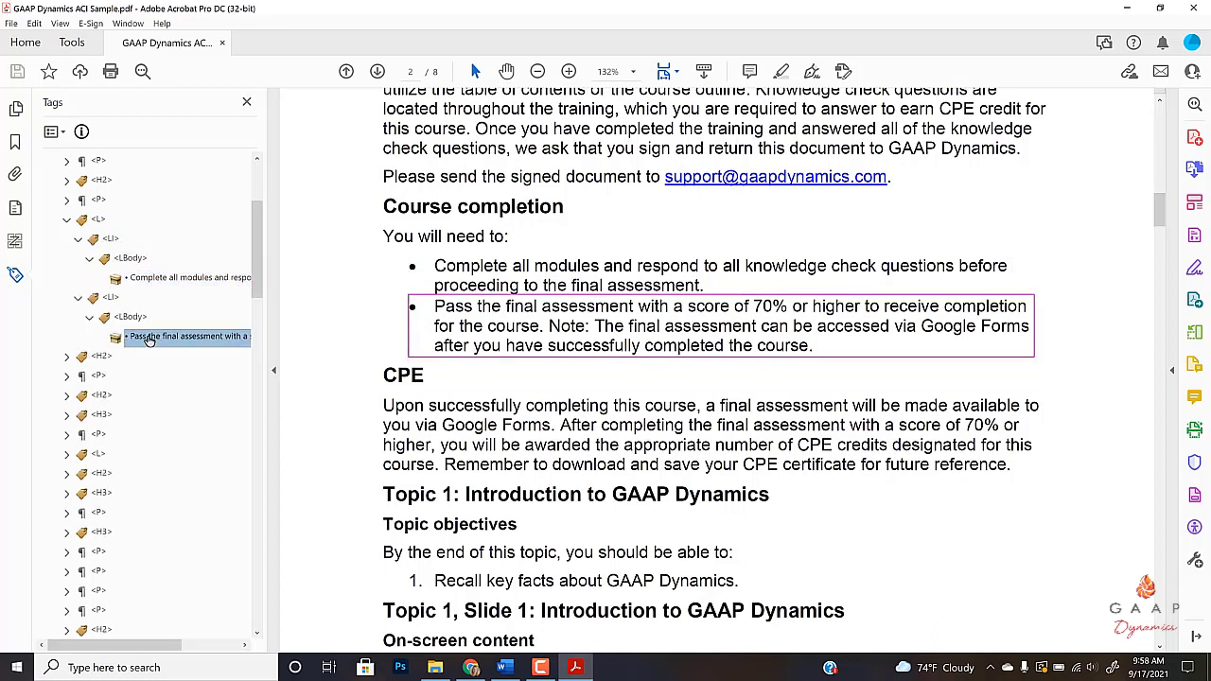
pyautogui.click(159, 278)
pyautogui.click(153, 338)
pyautogui.click(142, 279)
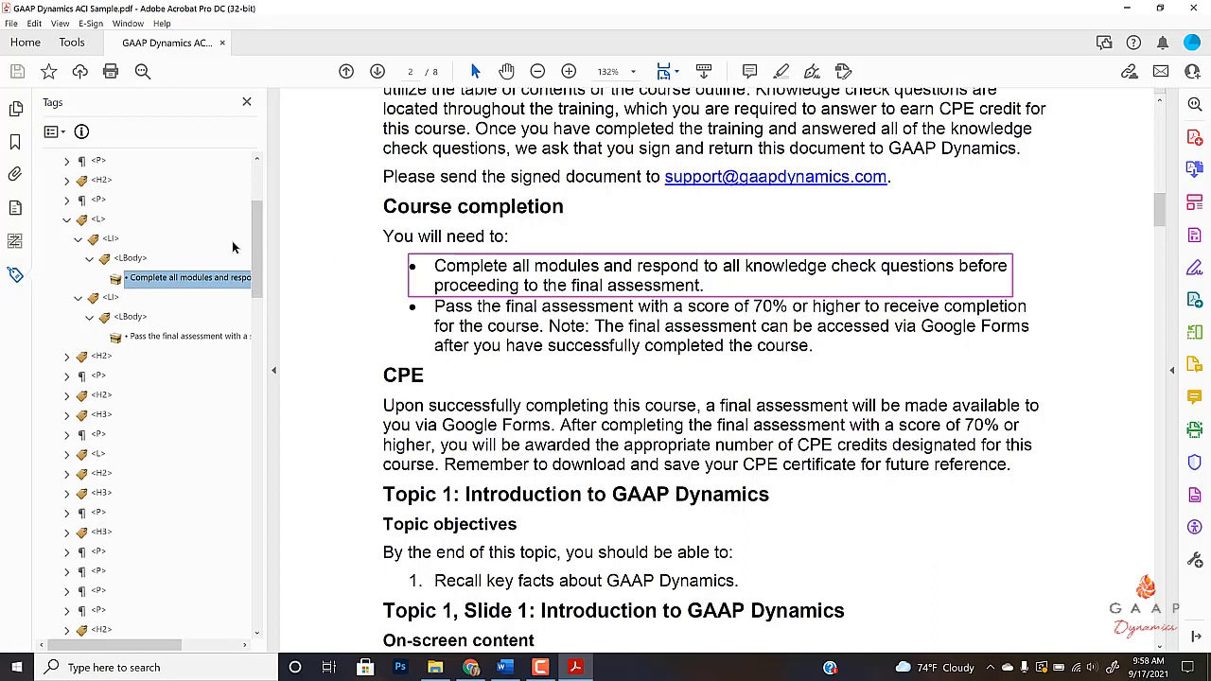
# Delete the text content entries inside both <LBody> tags of the Course completion list, keeping the <LBody> tags themselves
pyautogui.rightClick(146, 281)
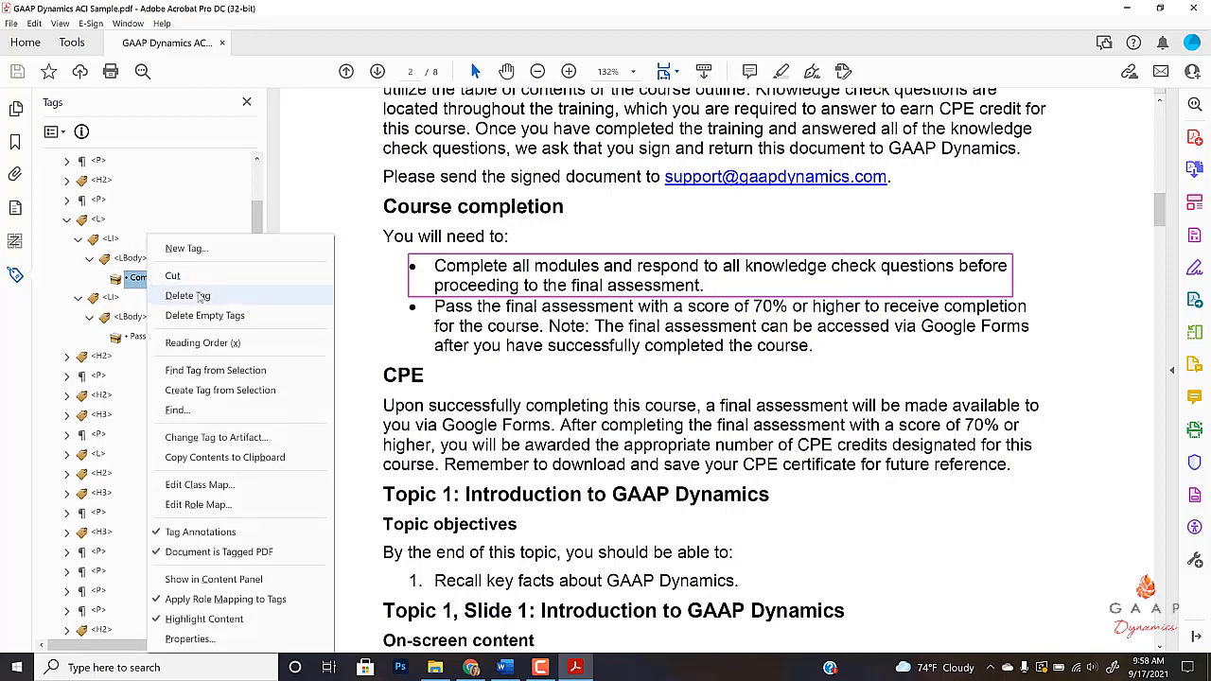
pyautogui.click(201, 297)
pyautogui.rightClick(164, 322)
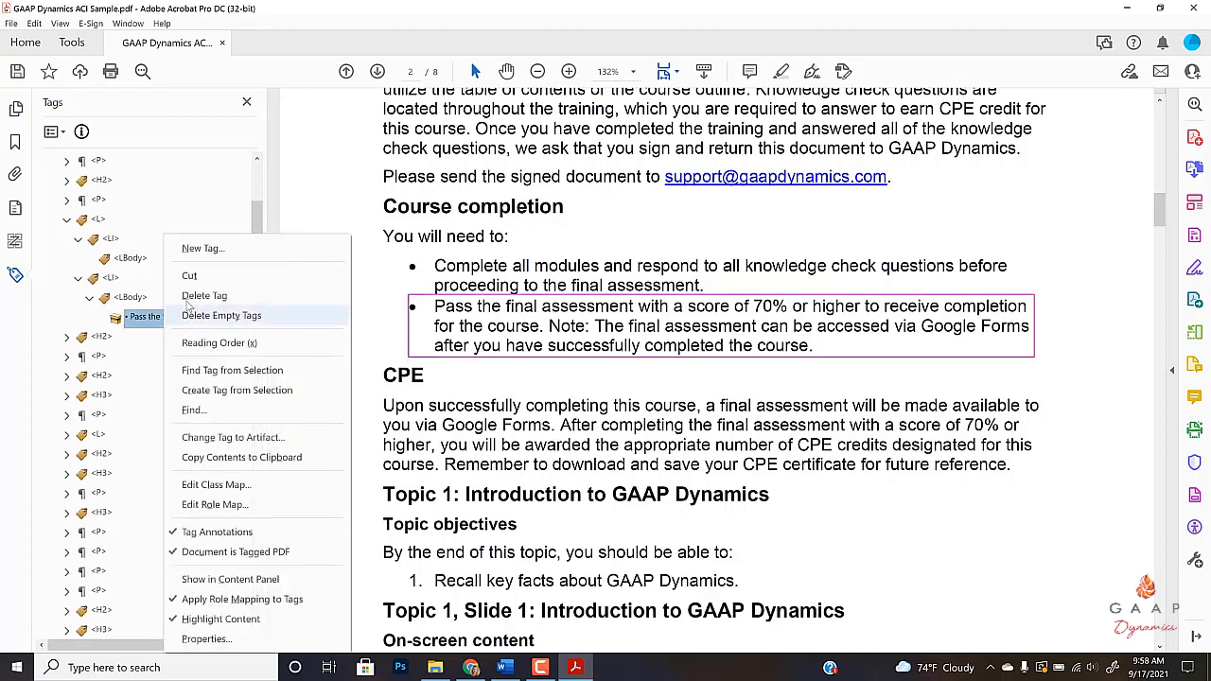
pyautogui.click(214, 299)
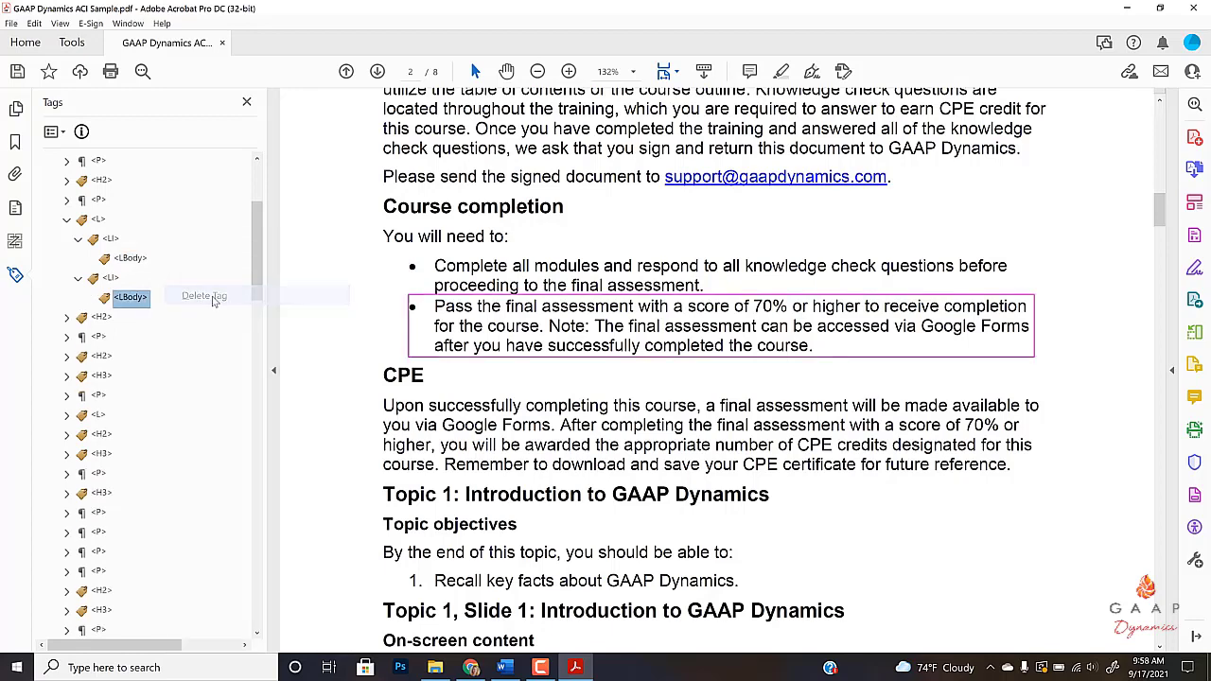
# Add a new tag of type Label after the <LBody> tag in the first Course completion list item
pyautogui.click(129, 262)
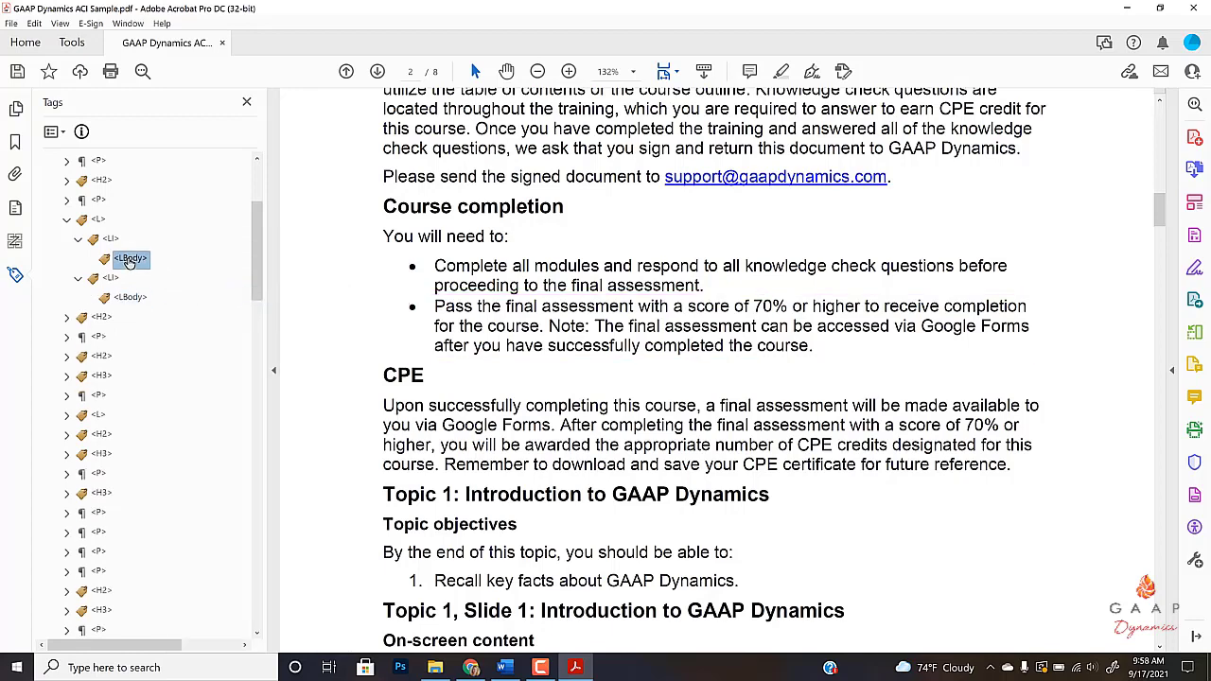
pyautogui.rightClick(133, 264)
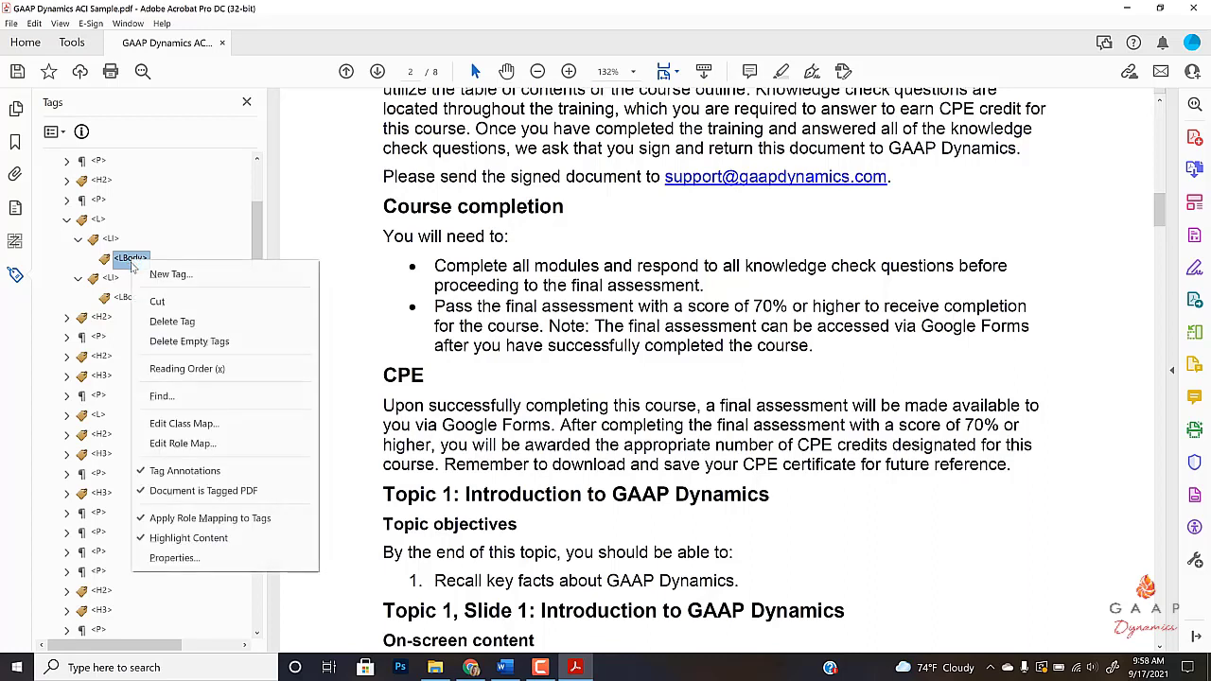
pyautogui.click(157, 274)
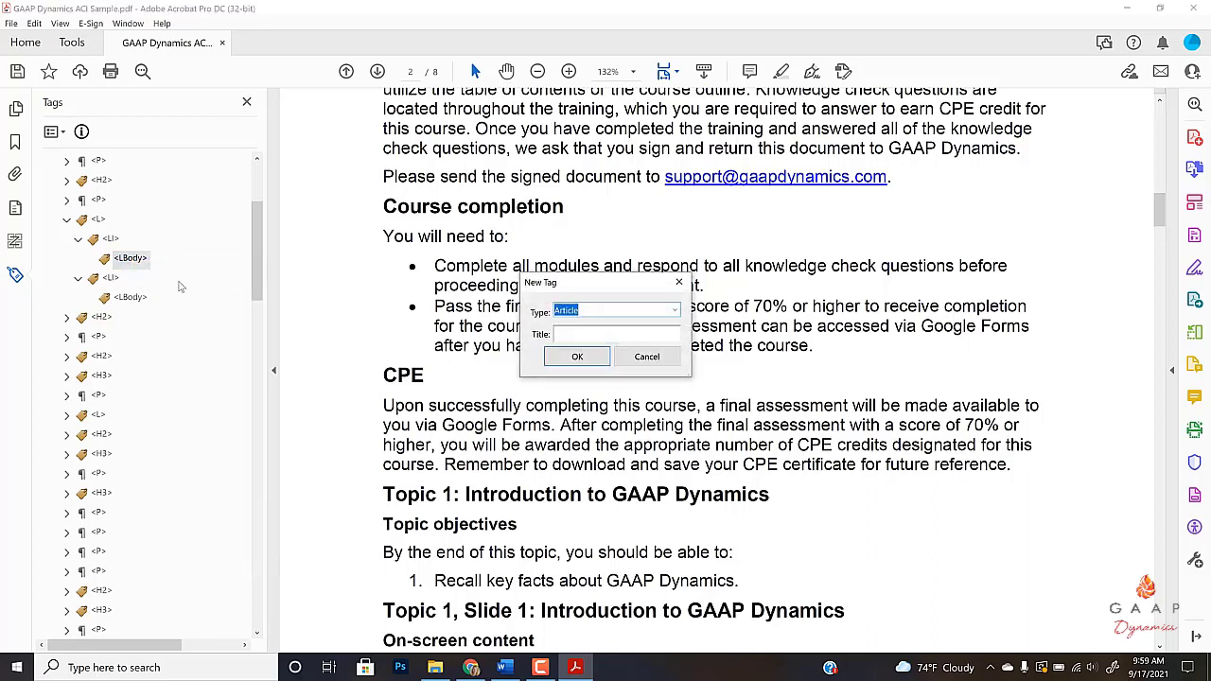
pyautogui.click(674, 313)
pyautogui.scroll(-4, 595, 380)
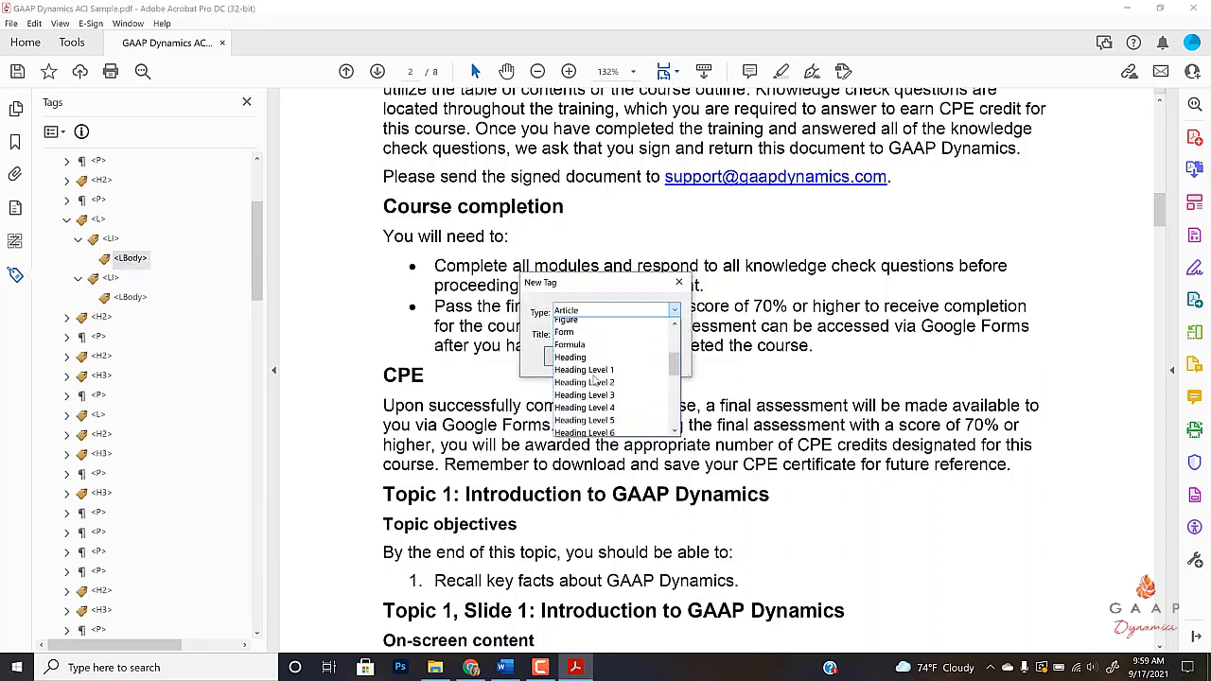
pyautogui.click(572, 402)
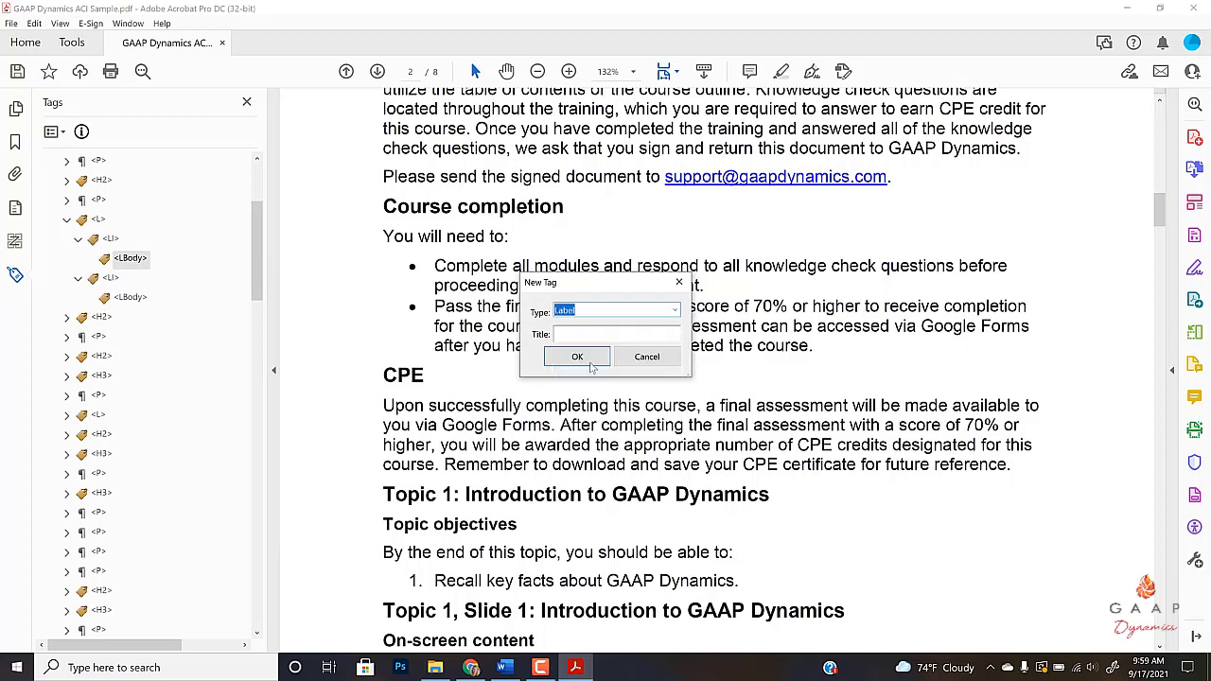
pyautogui.click(575, 356)
pyautogui.click(134, 280)
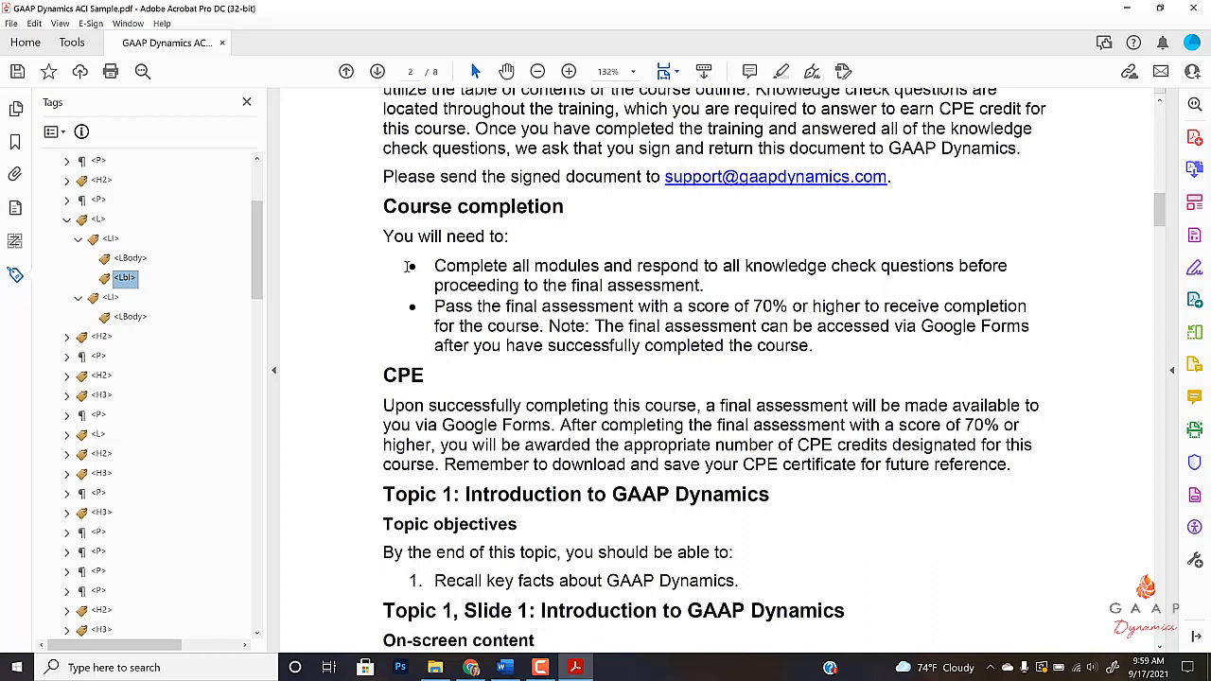
pyautogui.moveTo(125, 278); pyautogui.dragTo(485, 262)
# Add a new label tag (<Lbl>) after the <LBody> tag in the second Course completion list item
pyautogui.rightClick(124, 318)
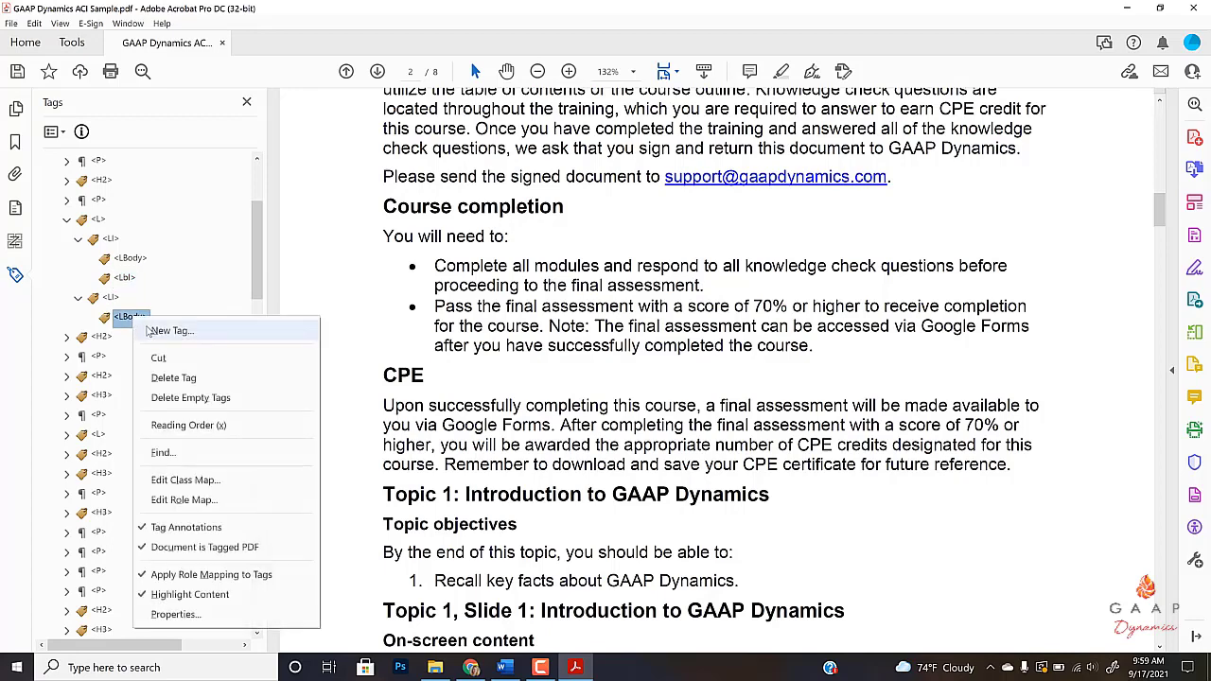
pyautogui.click(161, 332)
pyautogui.write('Lbl')
pyautogui.click(579, 360)
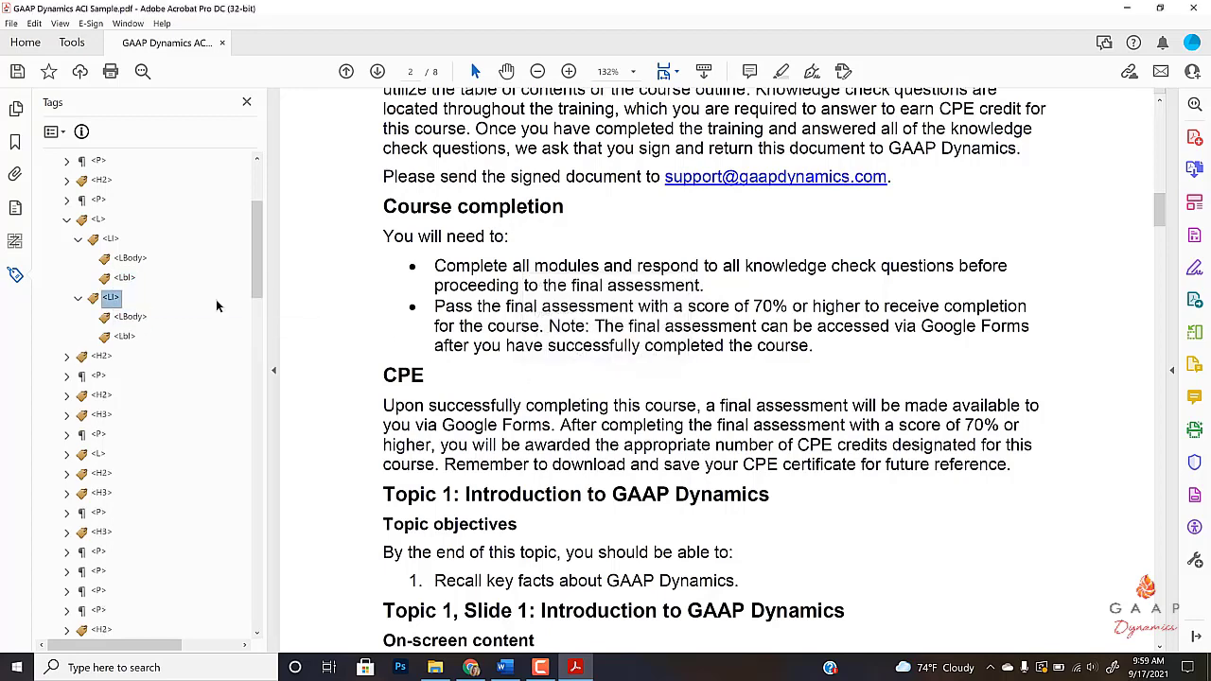
# Reorder the tags in both Course completion list items so that <Lbl> comes before <LBody>
pyautogui.click(131, 259)
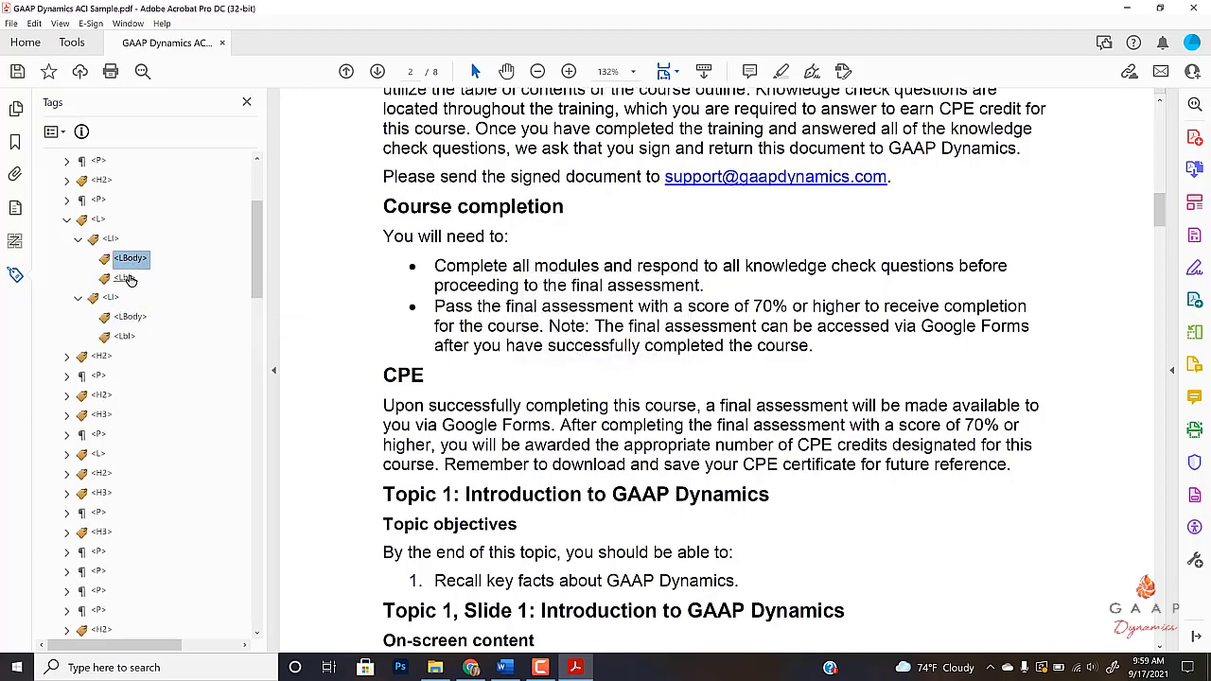
pyautogui.click(126, 279)
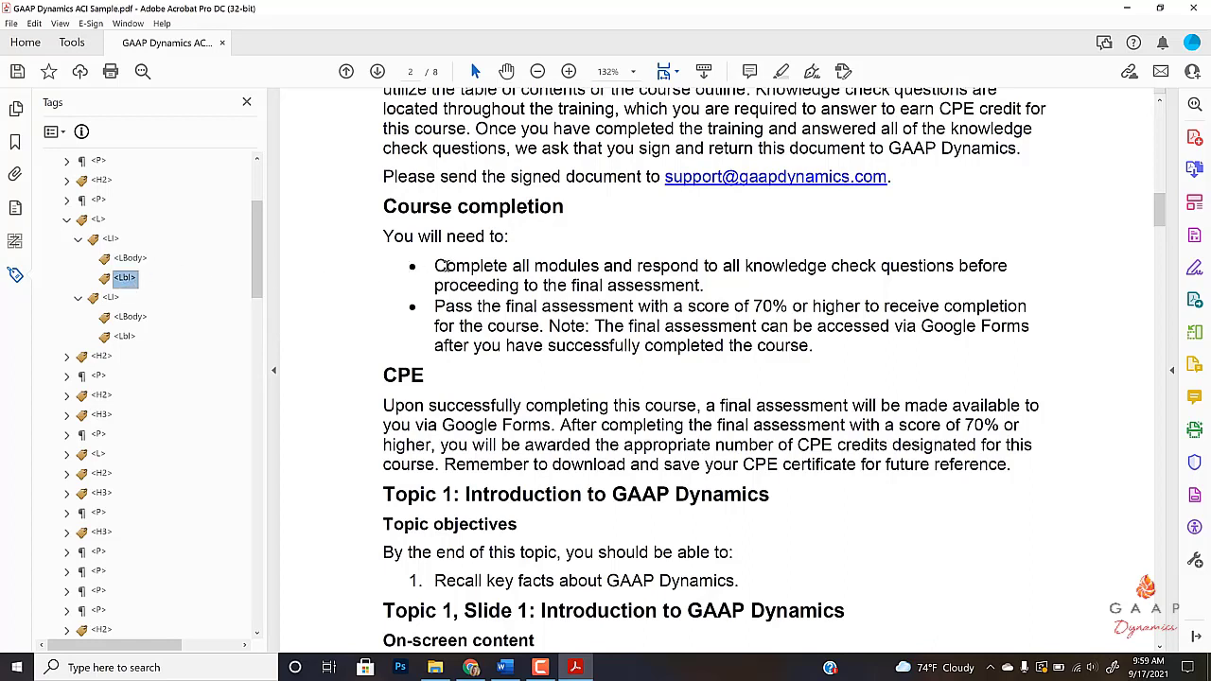
pyautogui.click(135, 265)
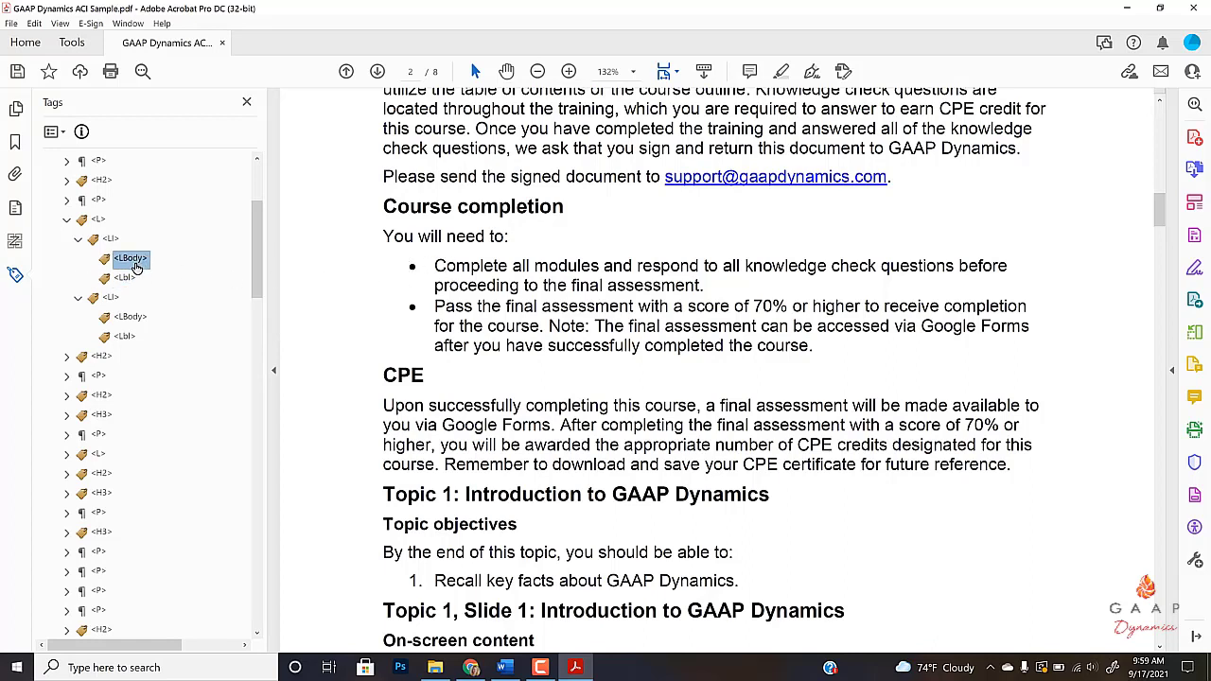
pyautogui.moveTo(135, 266); pyautogui.dragTo(129, 339)
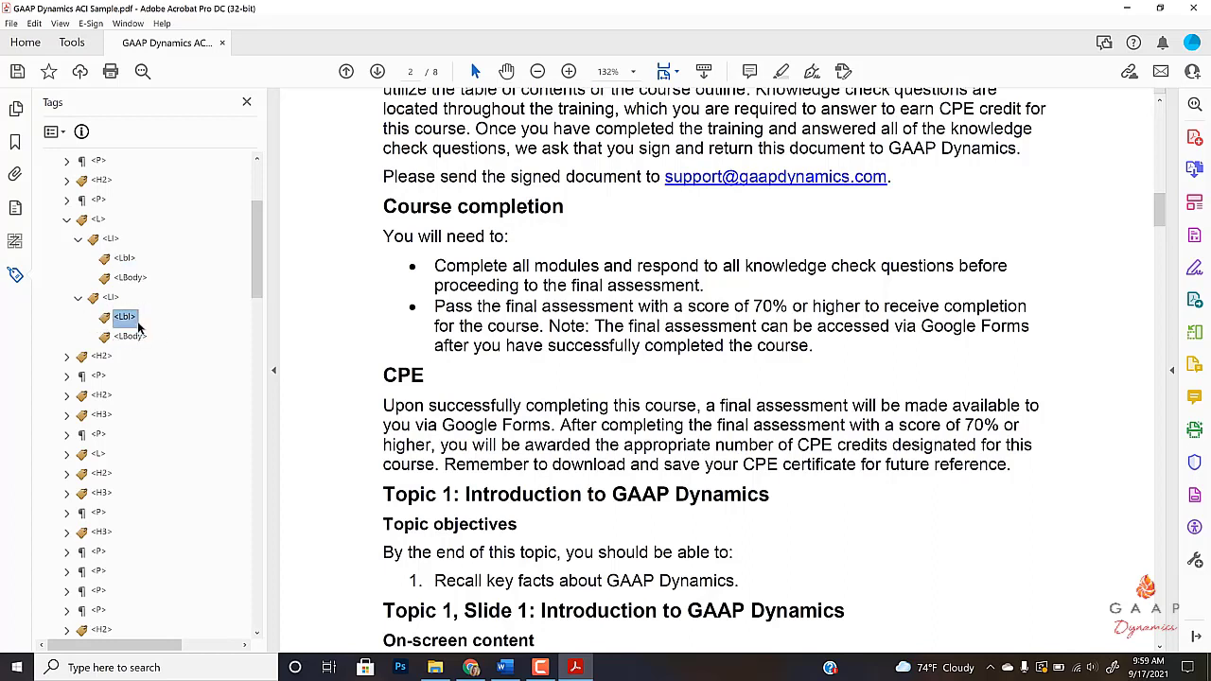
pyautogui.click(133, 260)
pyautogui.click(135, 282)
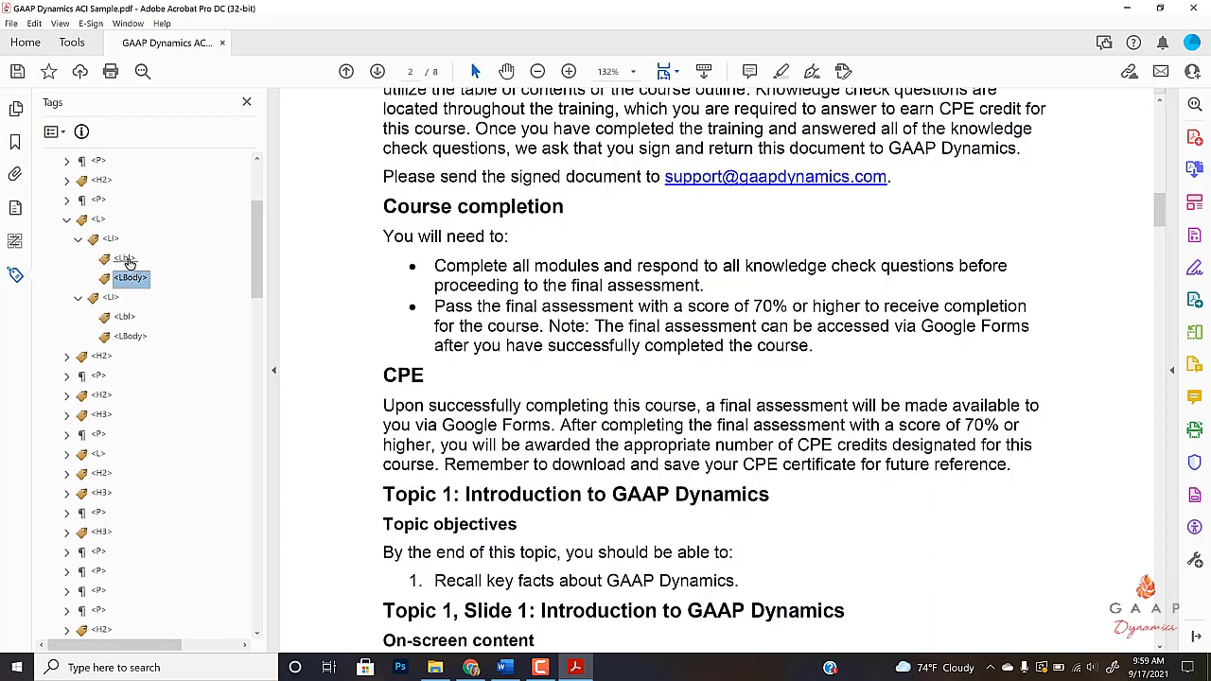
# Create a content tag from the first bullet symbol under the first list item's <Lbl> tag
pyautogui.click(126, 260)
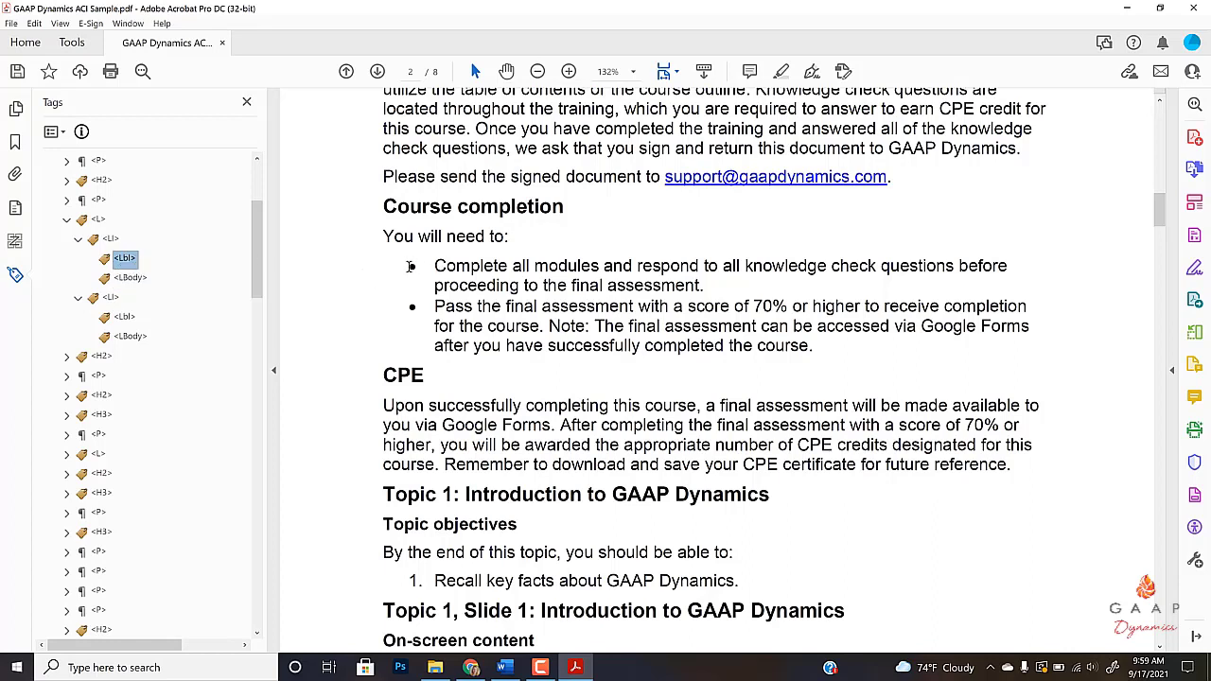
pyautogui.moveTo(408, 267); pyautogui.dragTo(414, 268)
pyautogui.rightClick(125, 261)
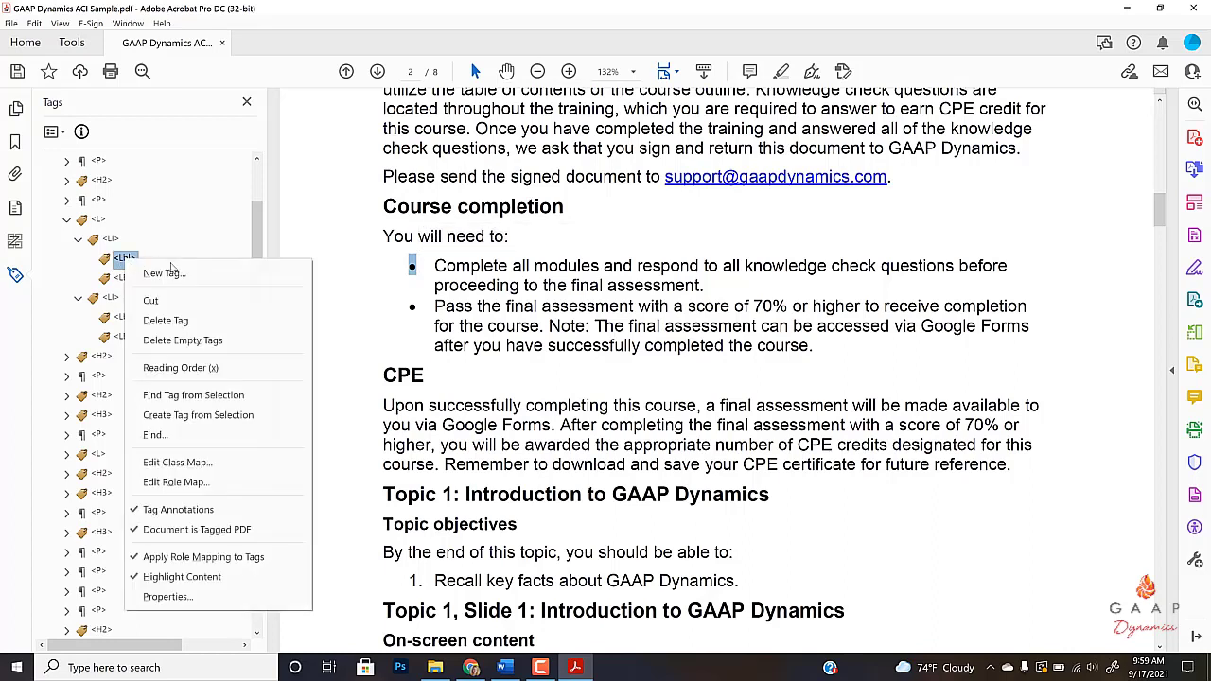
pyautogui.click(188, 414)
pyautogui.click(126, 281)
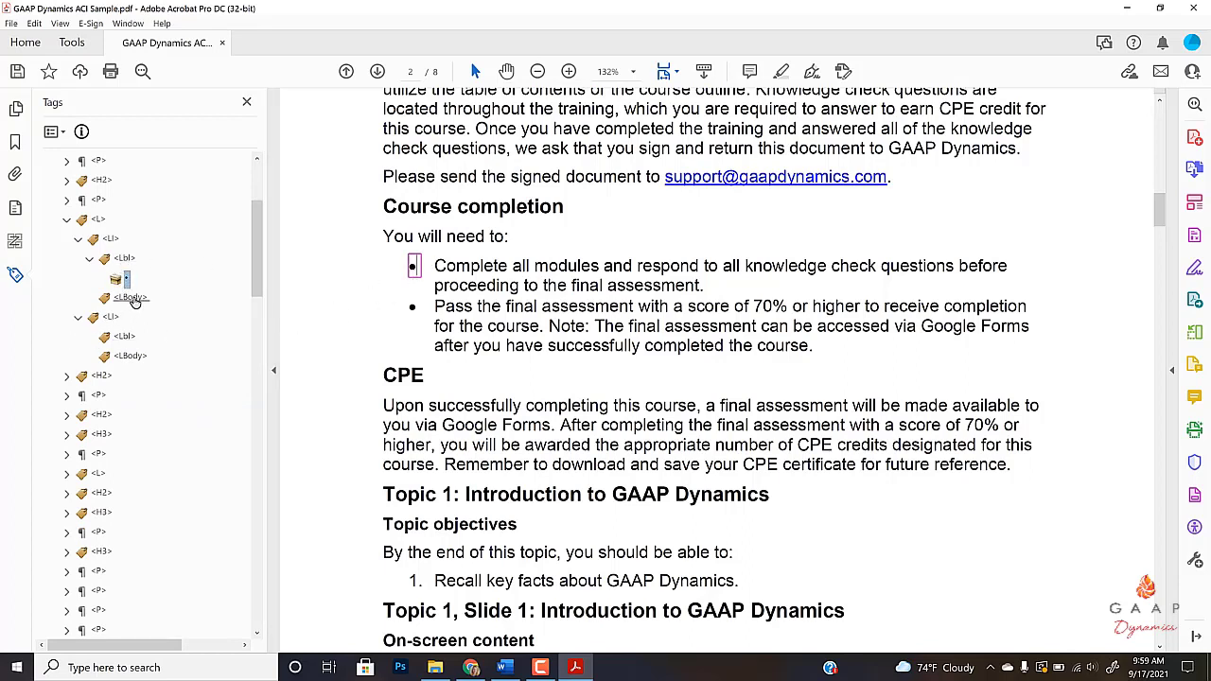
# Create a content tag from the text "Complete all modules and respond to all knowledge check questions before proceeding to the final assessment." under the first <LBody>
pyautogui.click(132, 298)
pyautogui.moveTo(437, 259); pyautogui.dragTo(704, 285)
pyautogui.rightClick(128, 298)
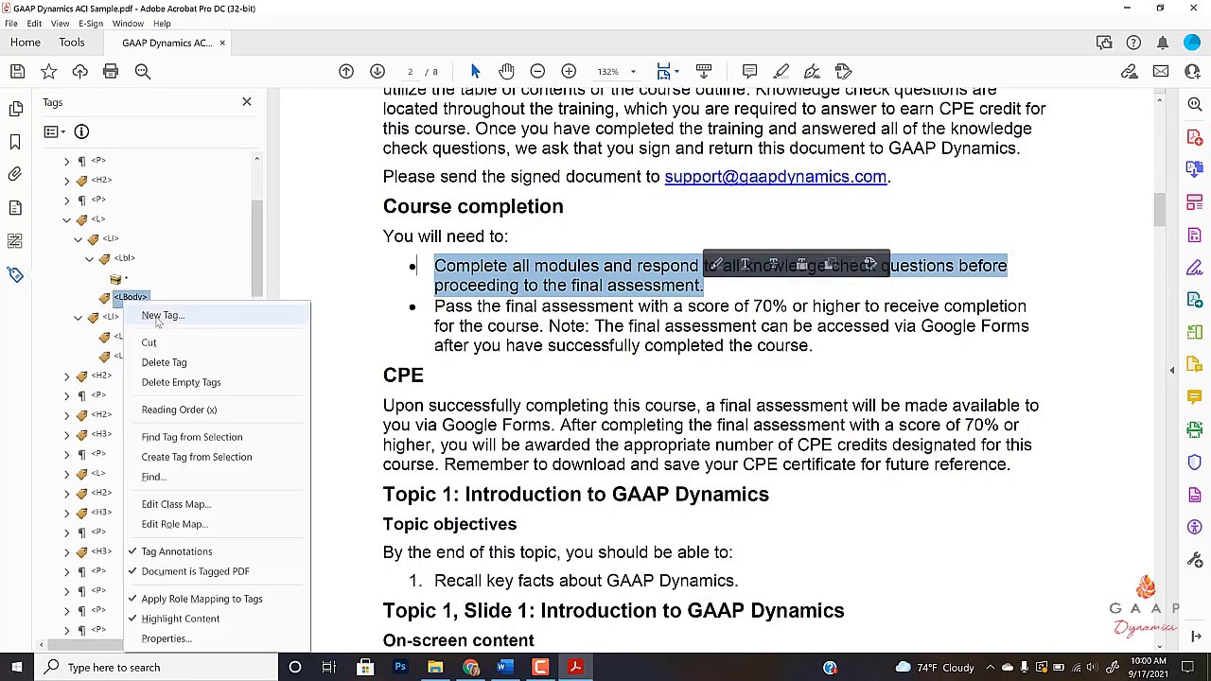
pyautogui.click(179, 458)
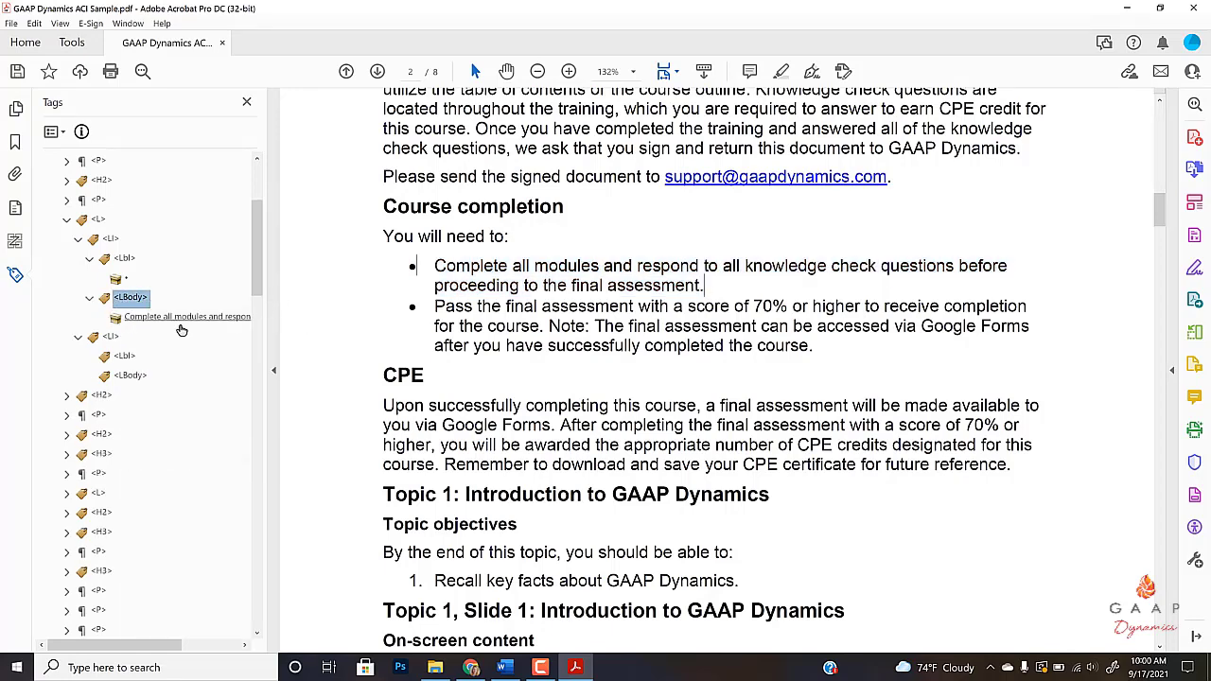
# Check which page content the first list item's <Lbl> and <LBody> tags each highlight
pyautogui.click(176, 319)
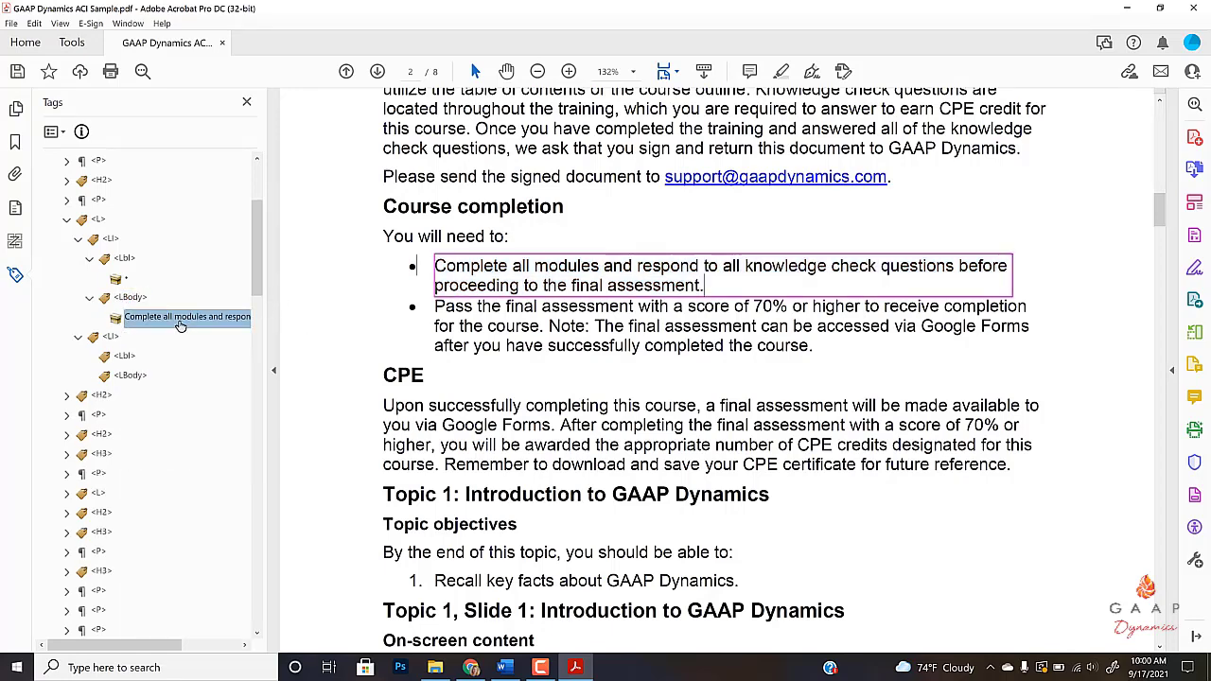
pyautogui.click(122, 259)
pyautogui.click(129, 297)
pyautogui.click(124, 258)
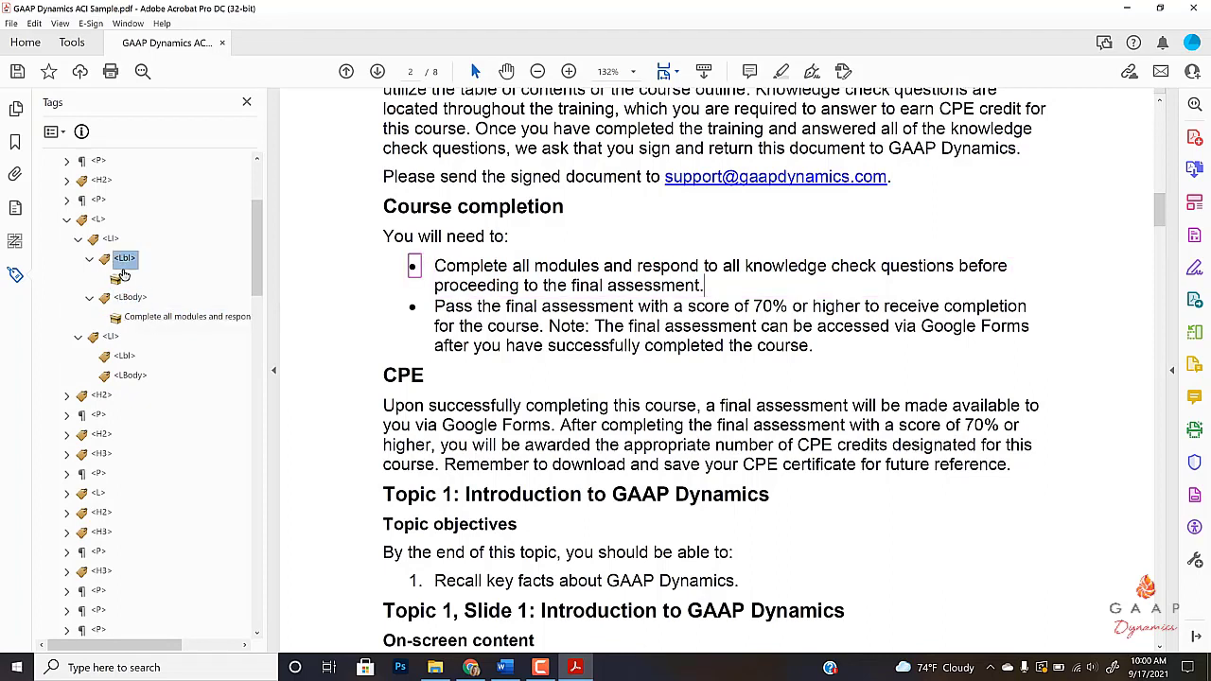
pyautogui.click(129, 297)
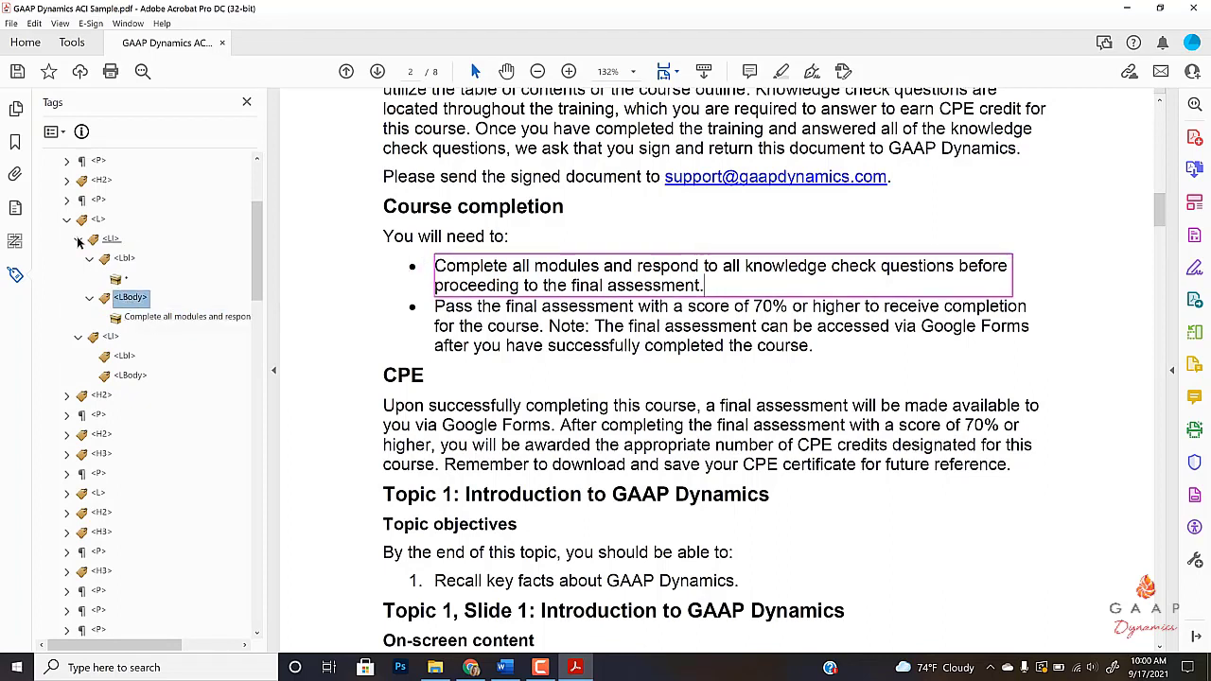
# Create a content tag from the second bullet symbol under the second list item's <Lbl> tag
pyautogui.click(79, 240)
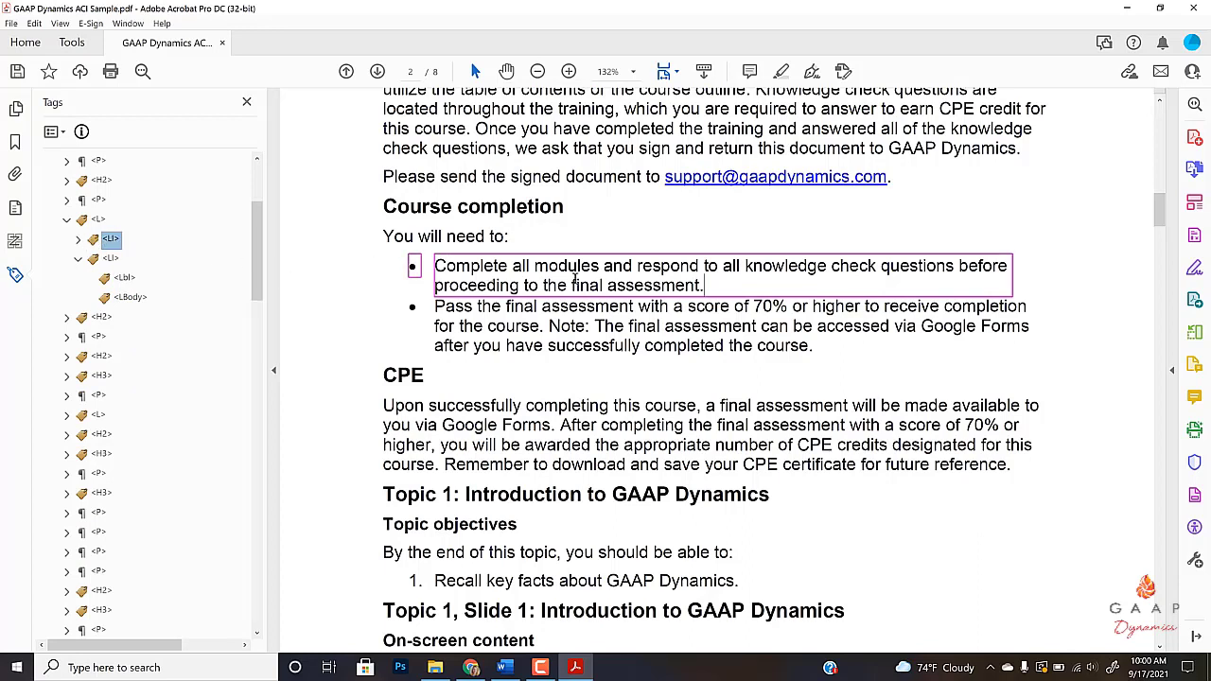
pyautogui.click(121, 277)
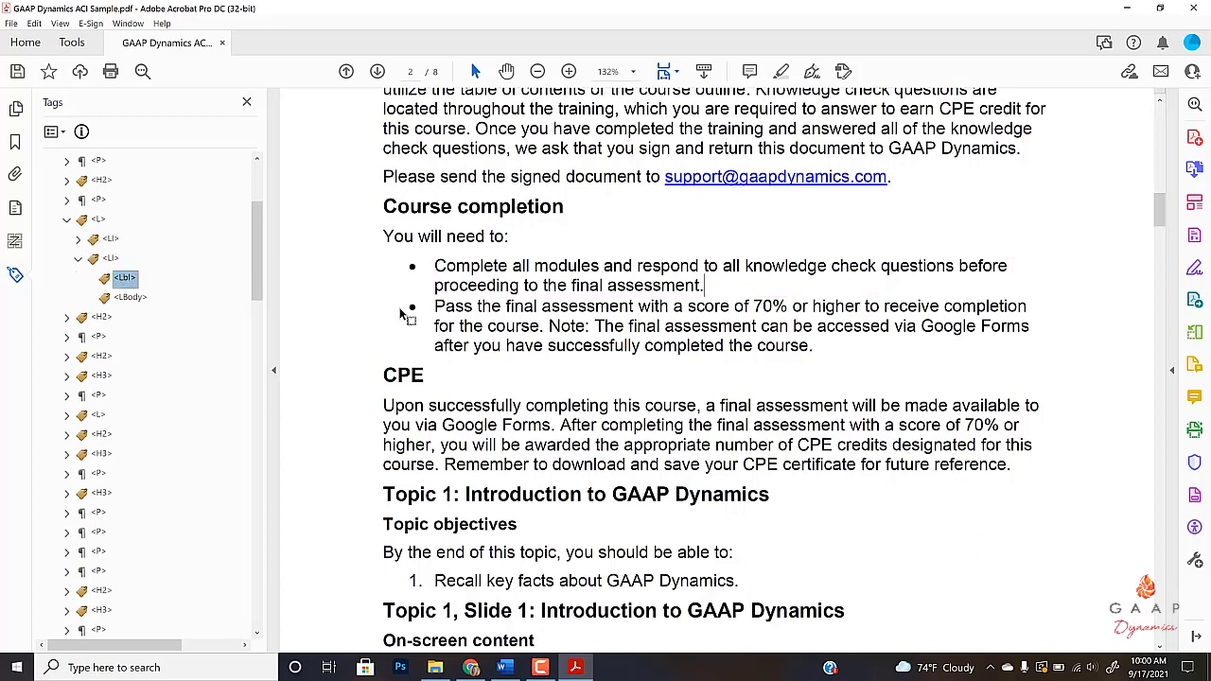
pyautogui.moveTo(409, 306); pyautogui.dragTo(416, 308)
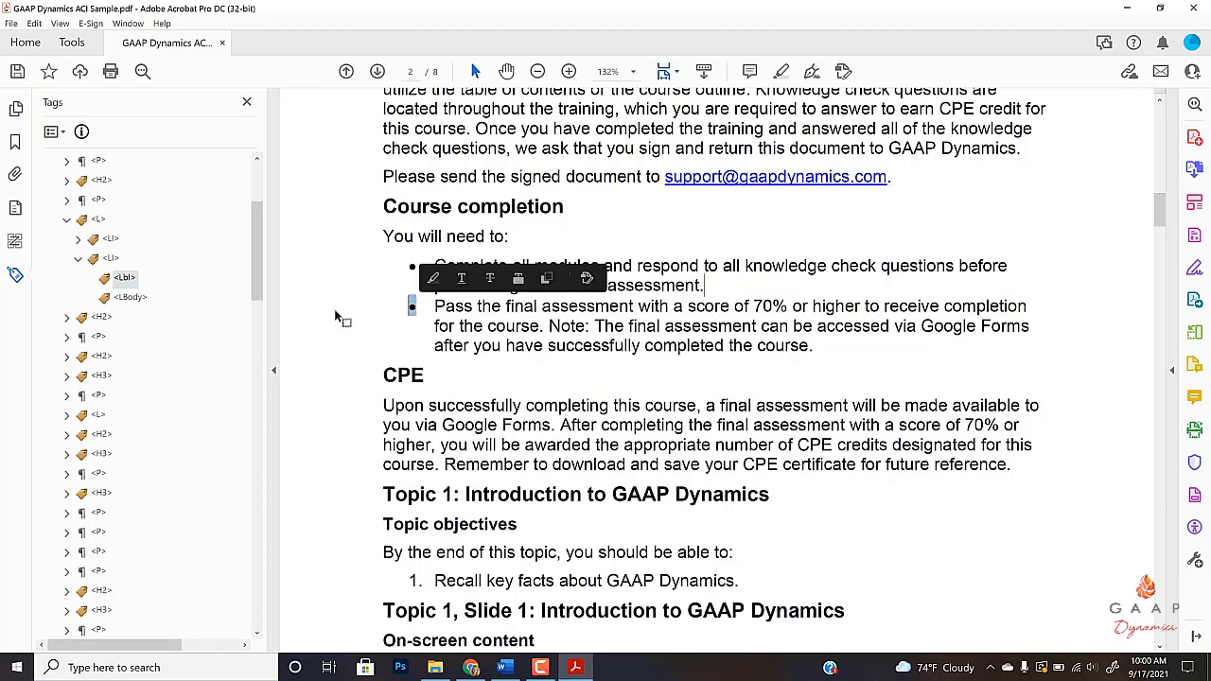
pyautogui.rightClick(129, 280)
pyautogui.click(189, 442)
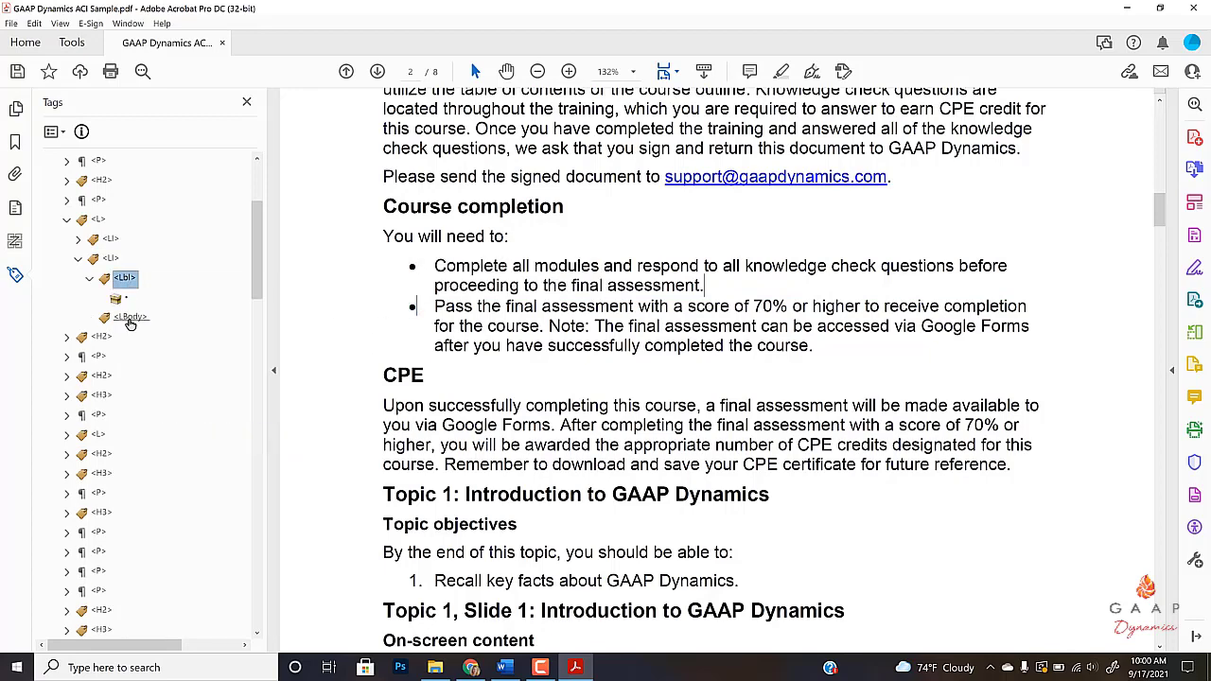
# Create a content tag from the full "Pass the final assessment..." bullet text under the second list item's <LBody>
pyautogui.moveTo(434, 306); pyautogui.dragTo(814, 346)
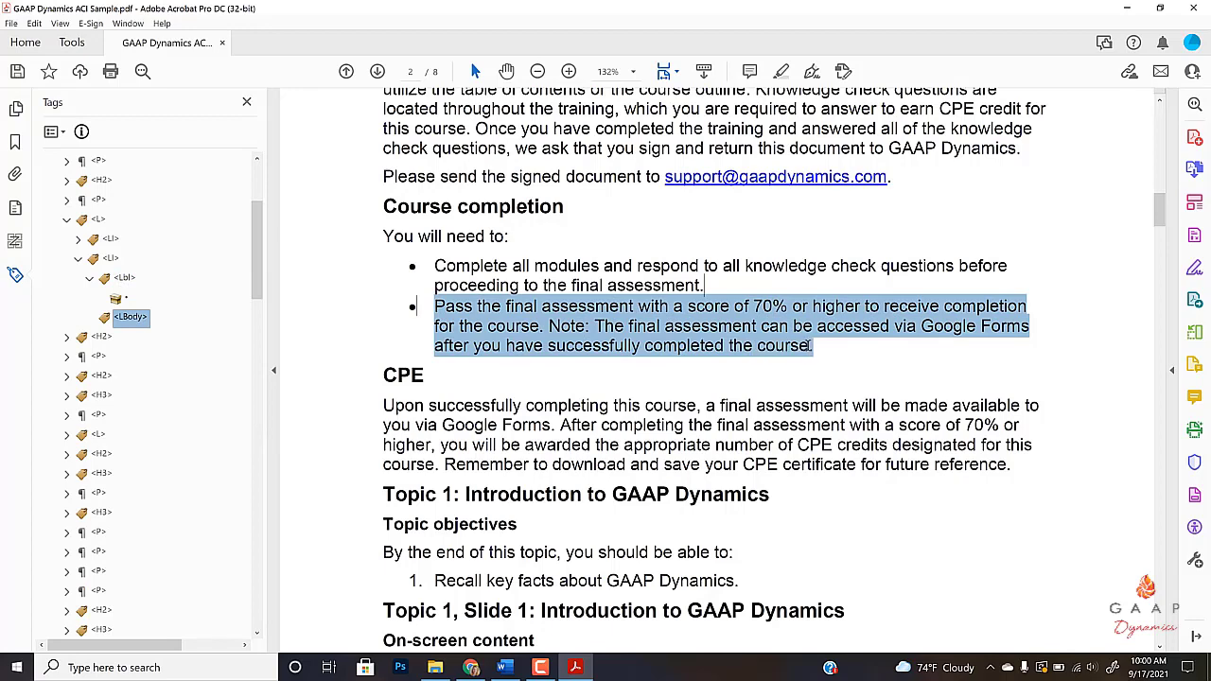
pyautogui.rightClick(136, 320)
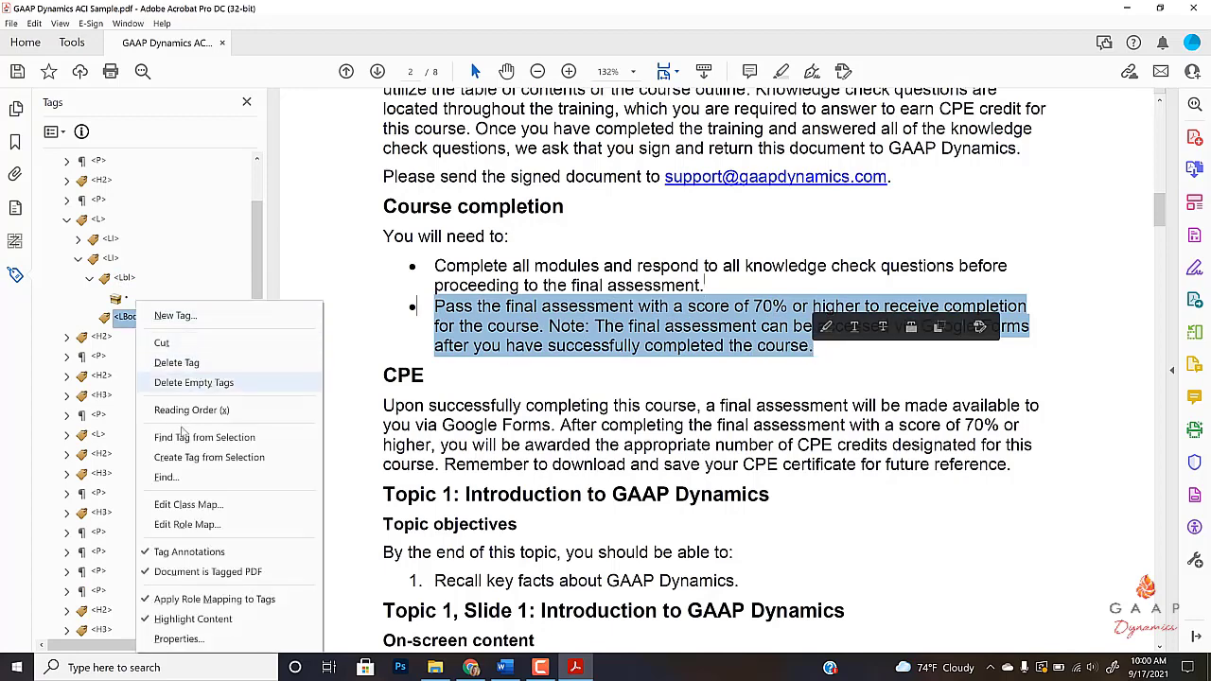
pyautogui.click(194, 459)
pyautogui.click(80, 259)
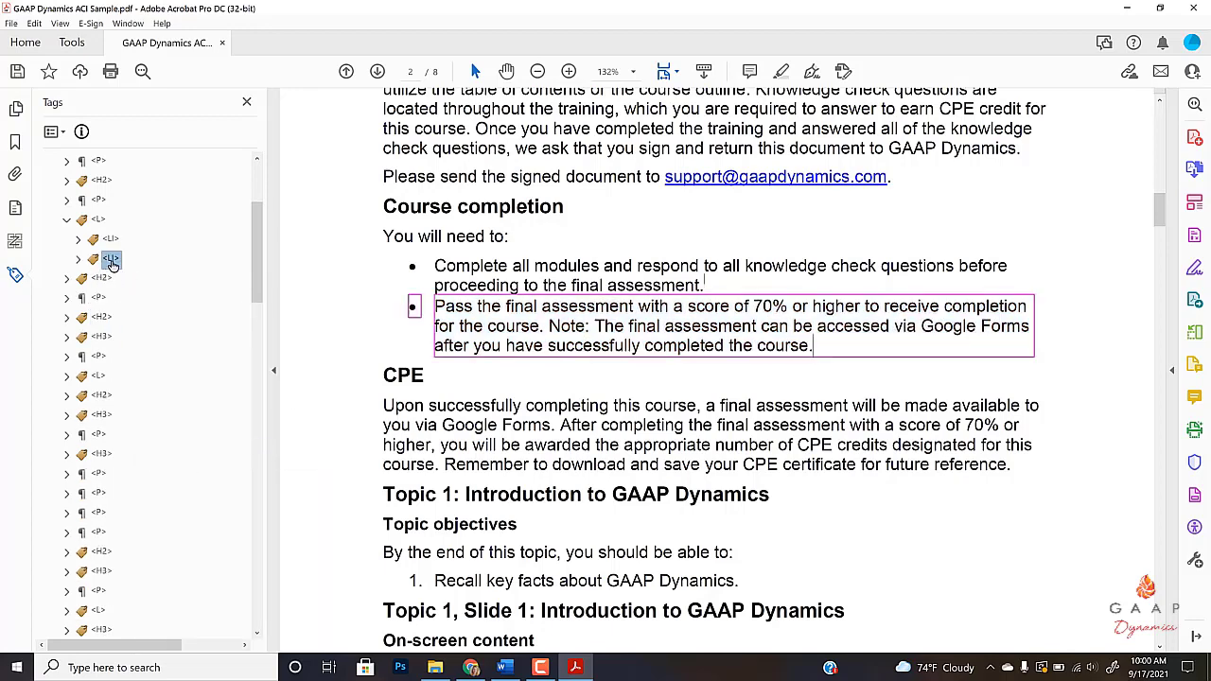
# Review the nested label and body tags of both list items in the Course completion list
pyautogui.click(66, 222)
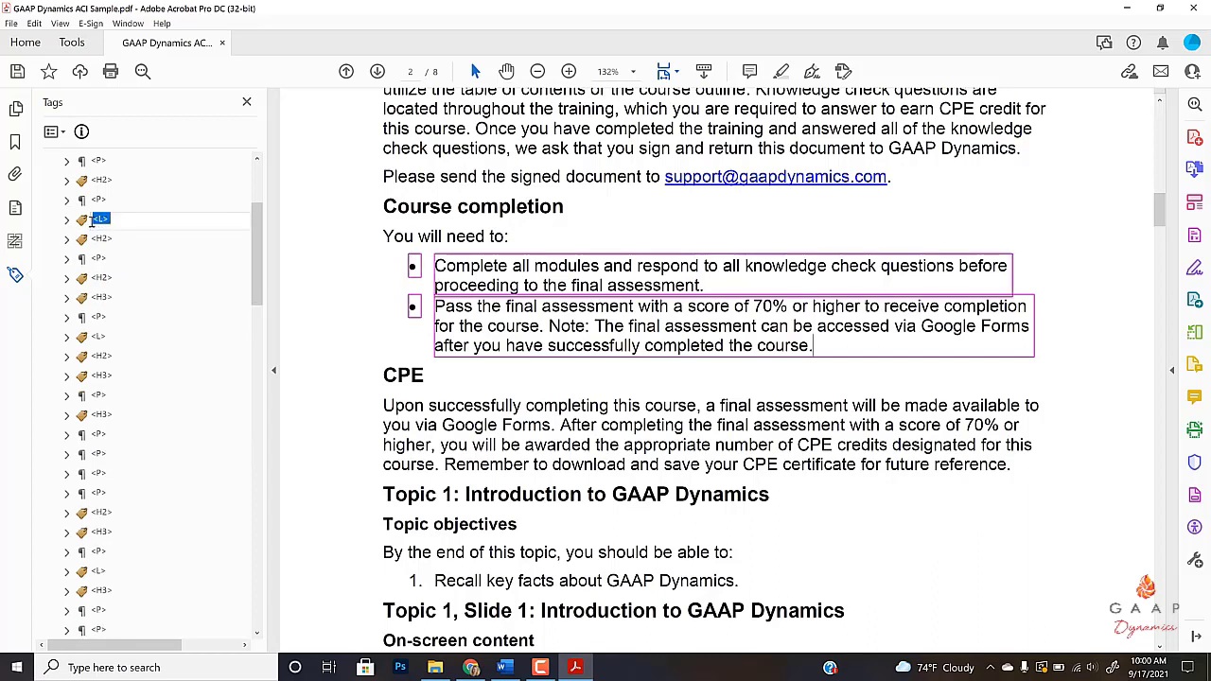
pyautogui.click(66, 219)
pyautogui.click(78, 238)
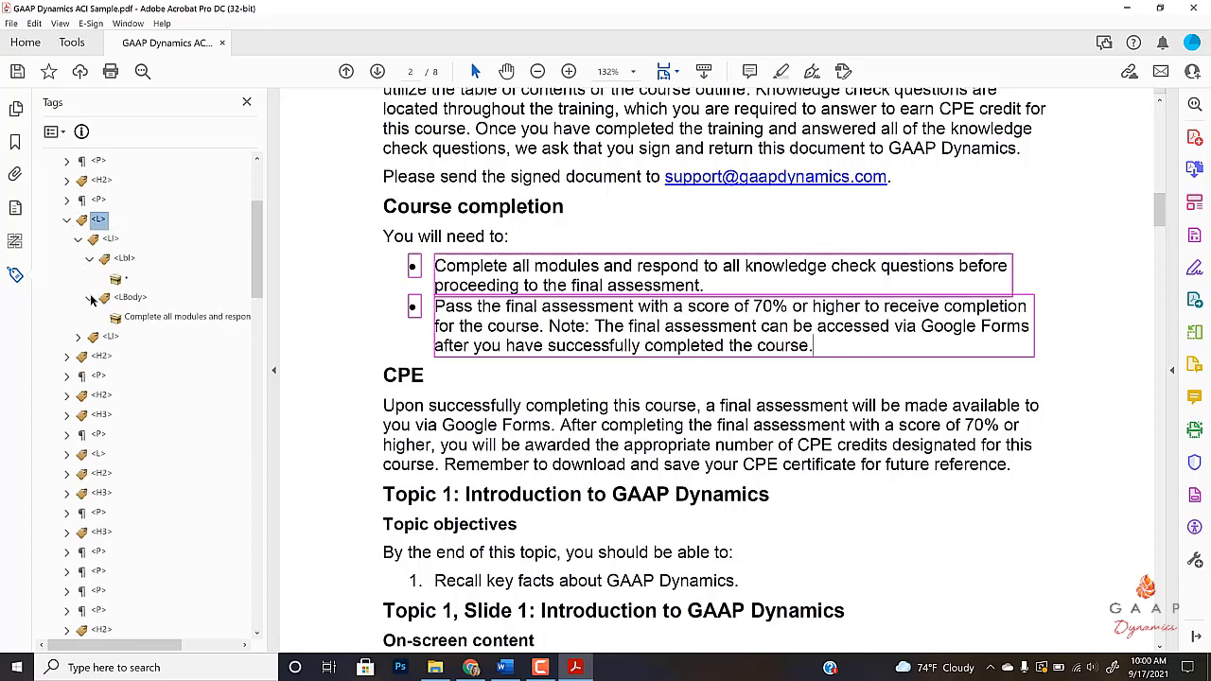
pyautogui.click(78, 337)
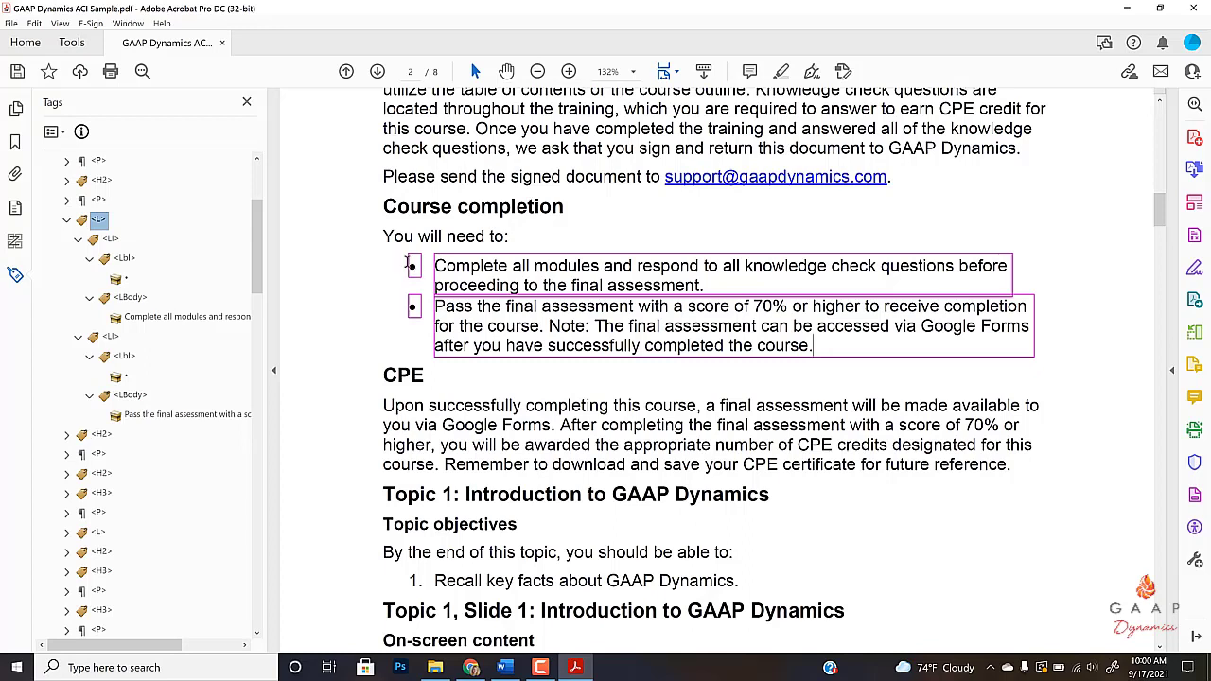
pyautogui.click(125, 280)
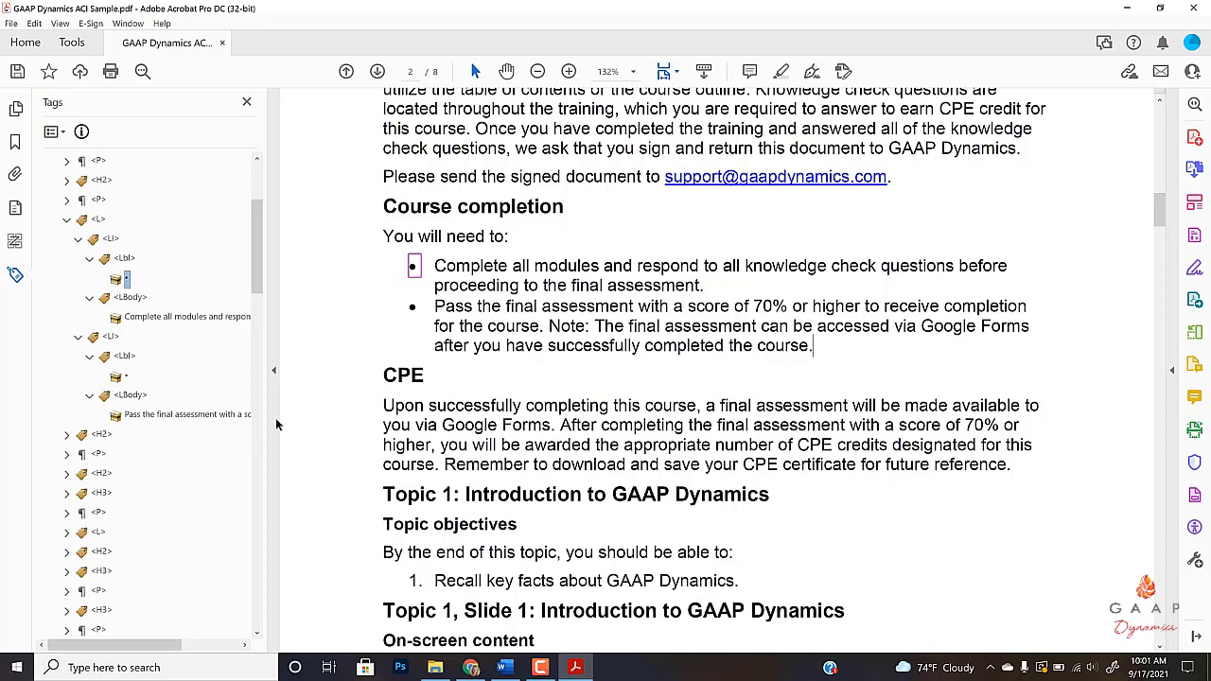
pyautogui.click(66, 221)
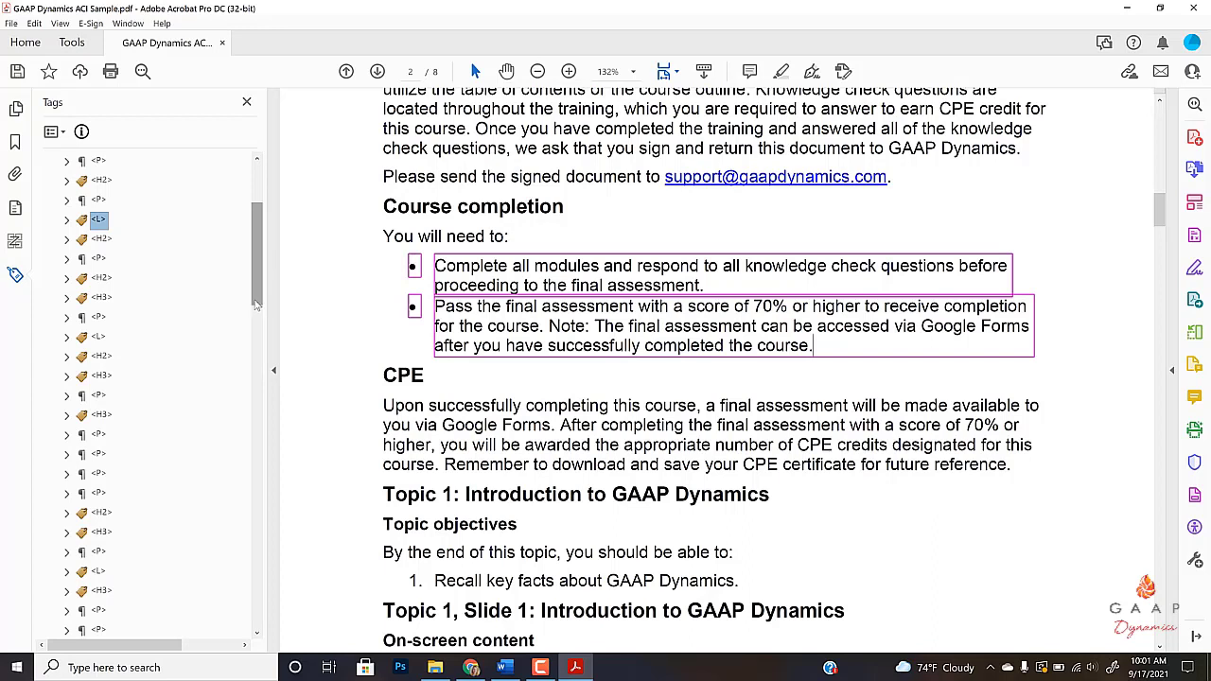
# Examine which page content the <TOC> tag and its successive <TOCI> entries highlight
pyautogui.moveTo(255, 304); pyautogui.dragTo(254, 227)
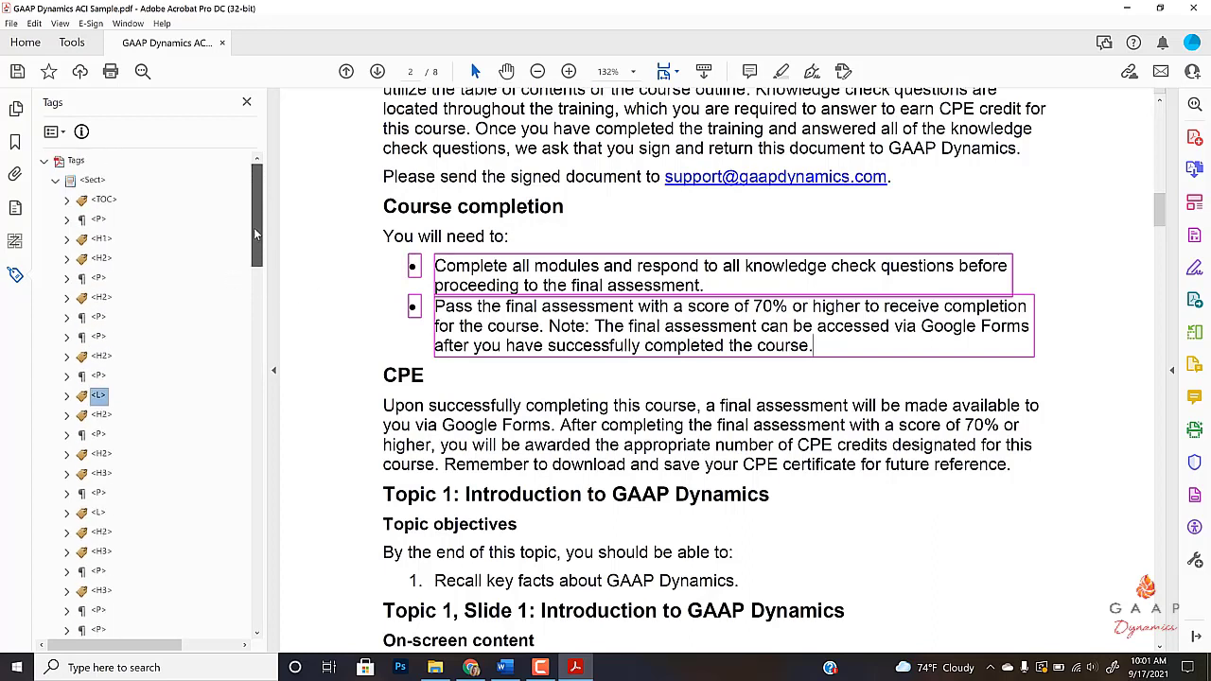
pyautogui.click(104, 202)
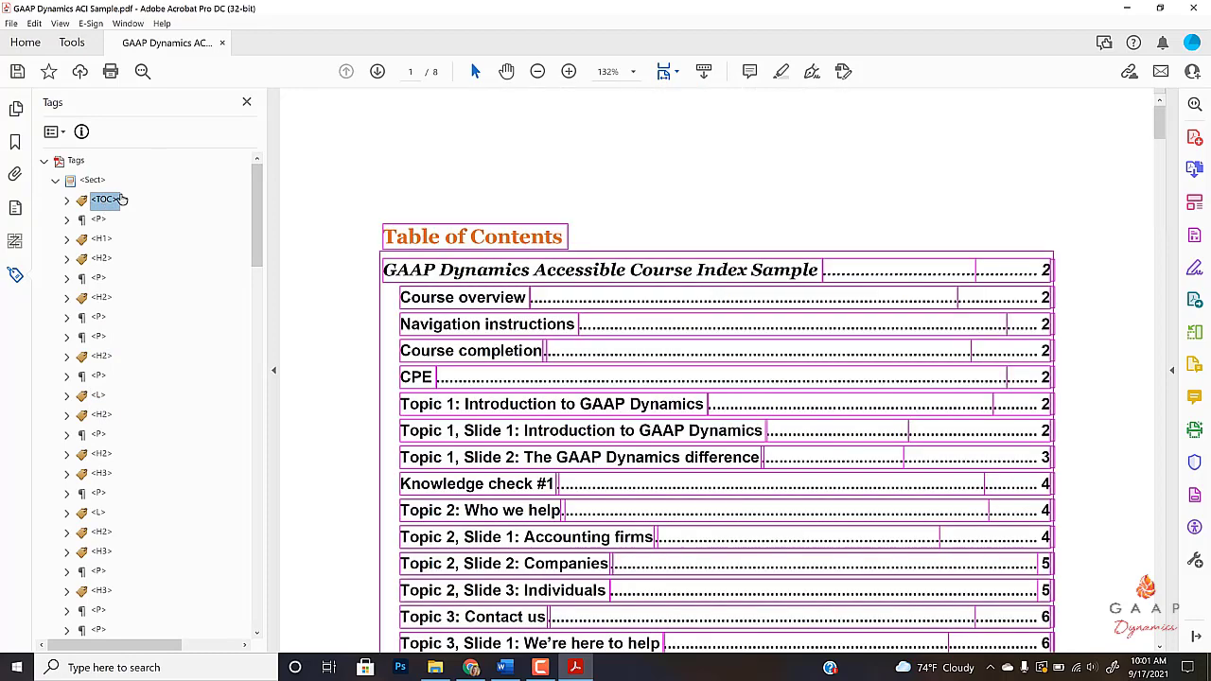
pyautogui.scroll(-1, 420, 368)
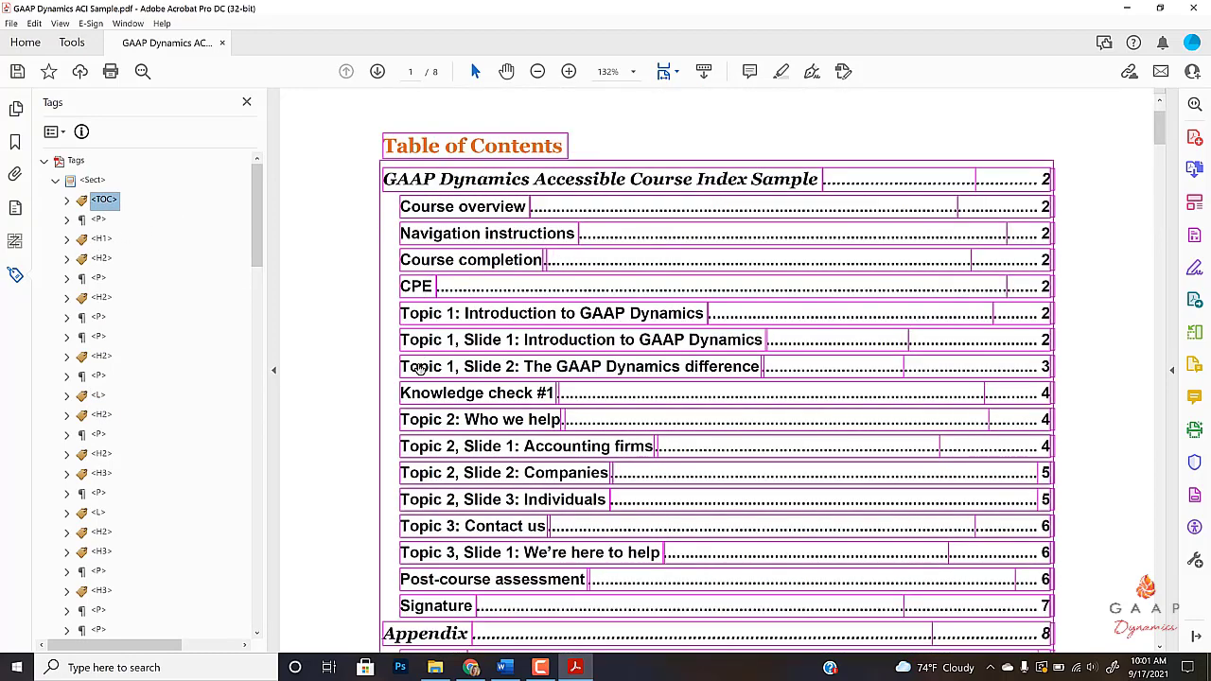
pyautogui.click(67, 200)
pyautogui.click(117, 239)
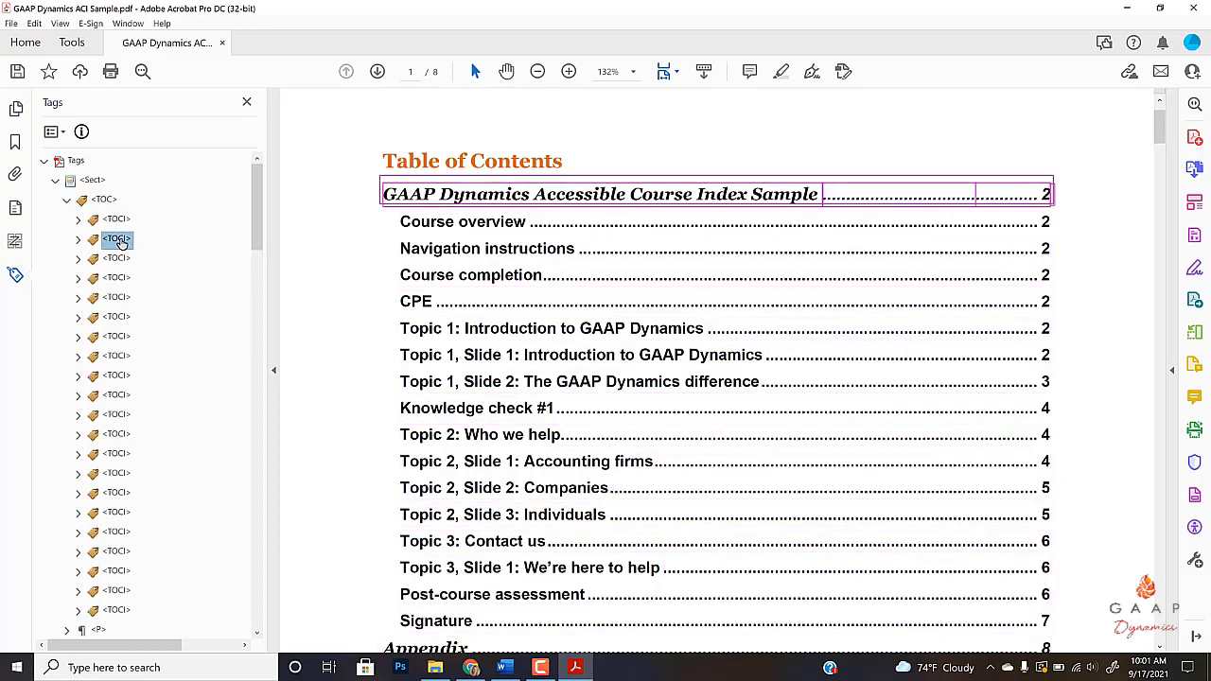
pyautogui.press('Down')
pyautogui.press('Down')
pyautogui.press('Down')
pyautogui.press('Down')
pyautogui.press('Down')
pyautogui.press('Down')
pyautogui.press('Down')
pyautogui.press('Down')
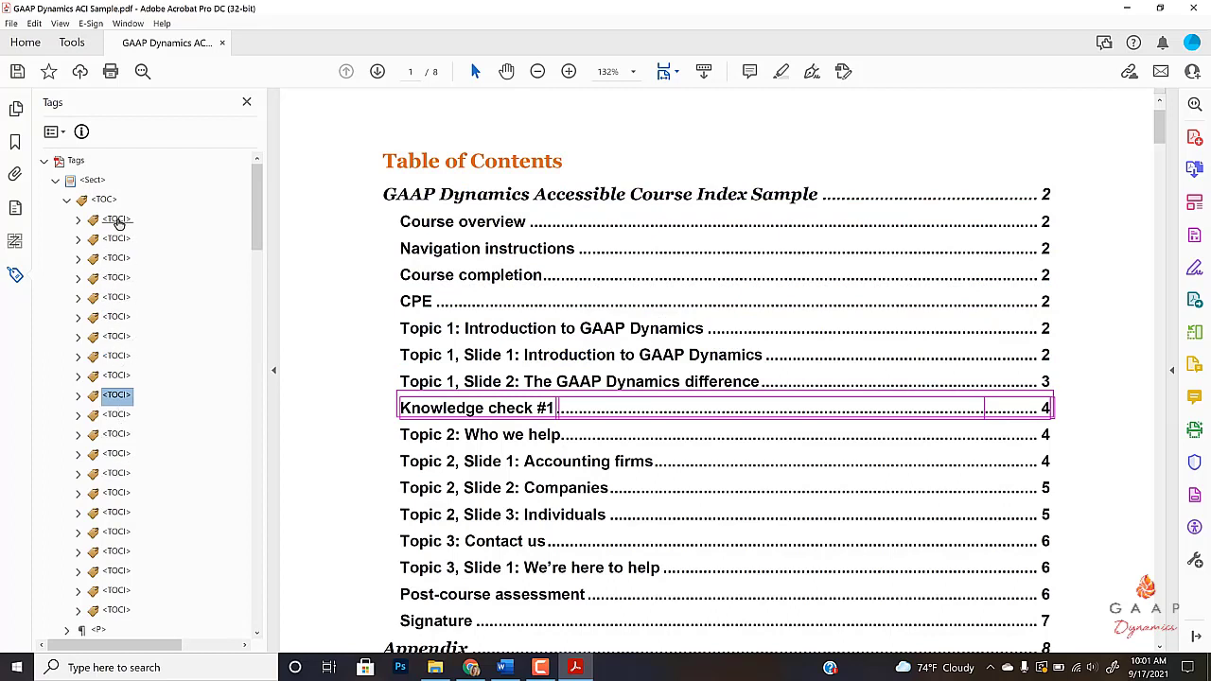
# Inspect the <Reference> tags and their content inside the Course overview <TOCI> entry
pyautogui.click(118, 222)
pyautogui.click(120, 240)
pyautogui.click(109, 263)
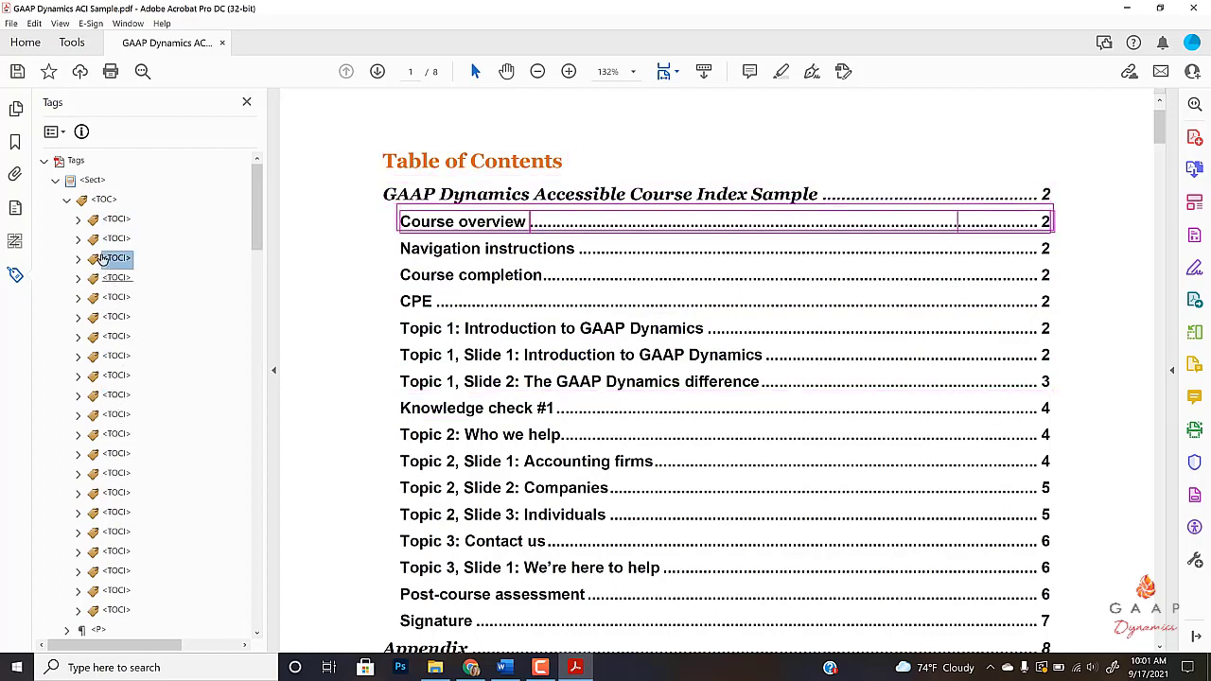
pyautogui.click(78, 260)
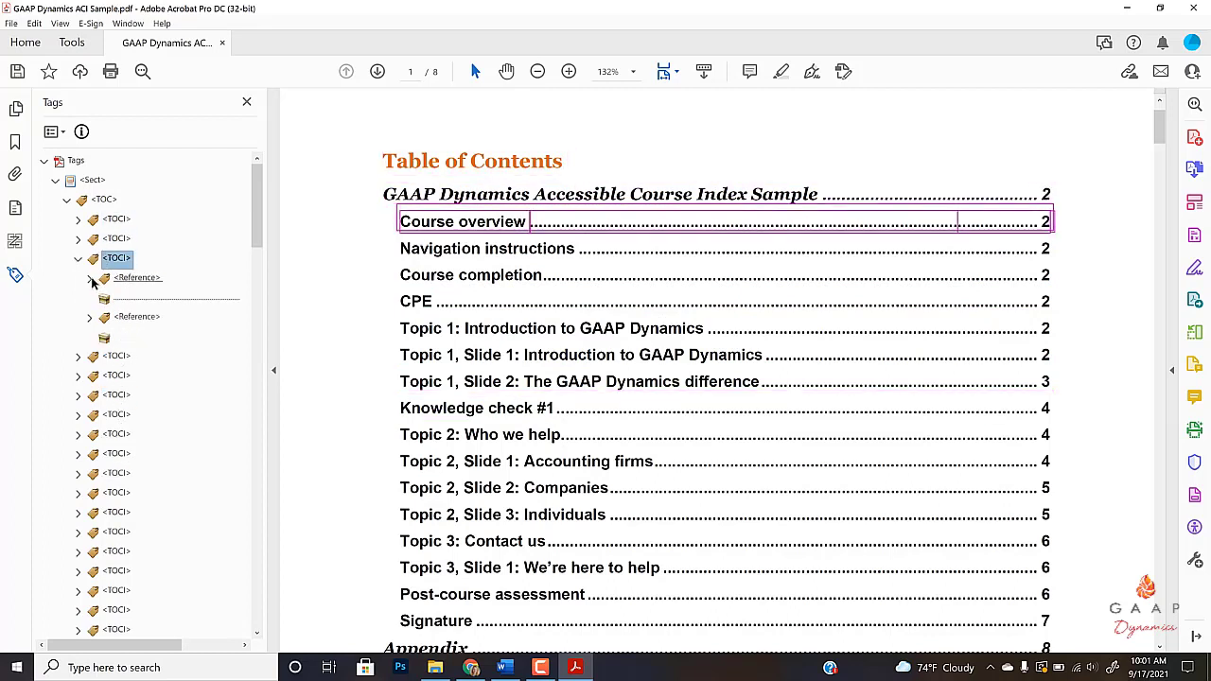
pyautogui.click(90, 277)
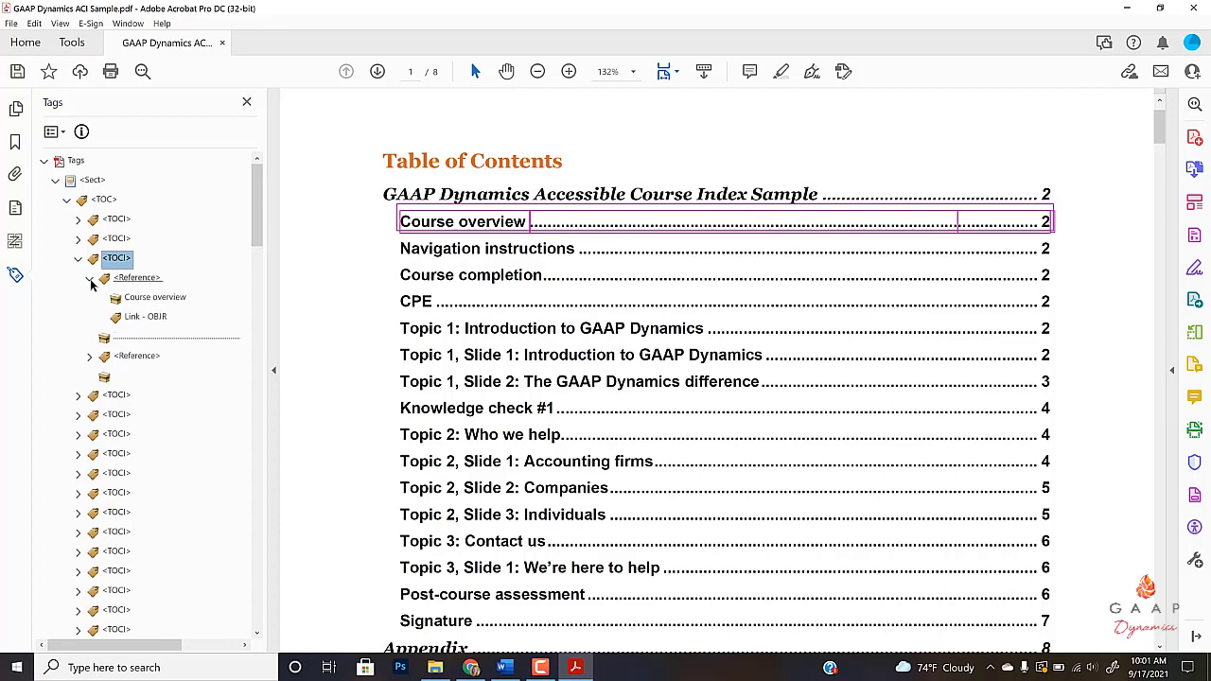
pyautogui.click(89, 357)
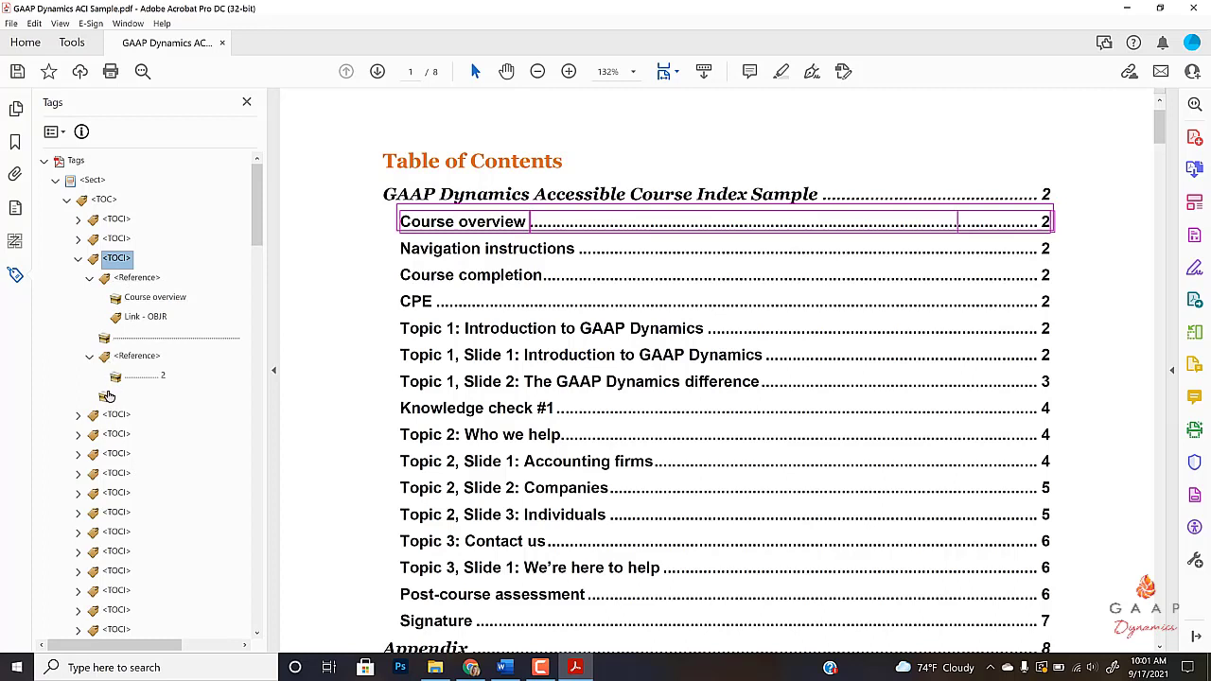
pyautogui.click(79, 260)
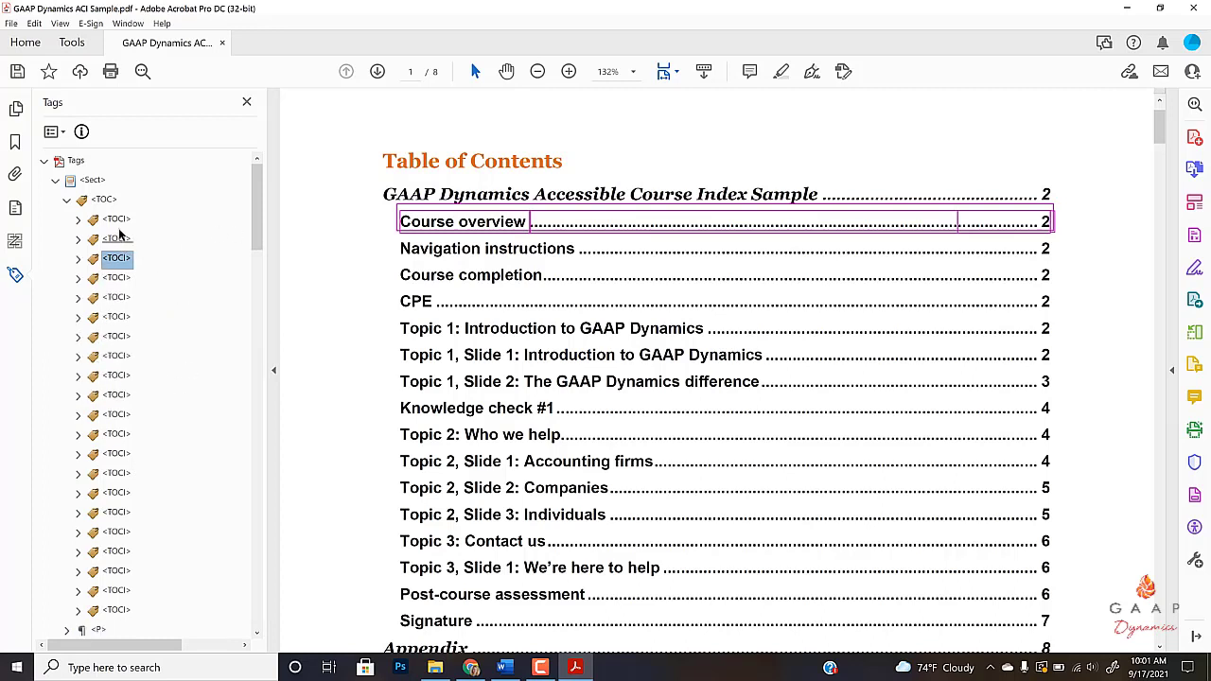
# Delete the first <TOCI> tag, which holds the "Table of Contents" title
pyautogui.click(116, 221)
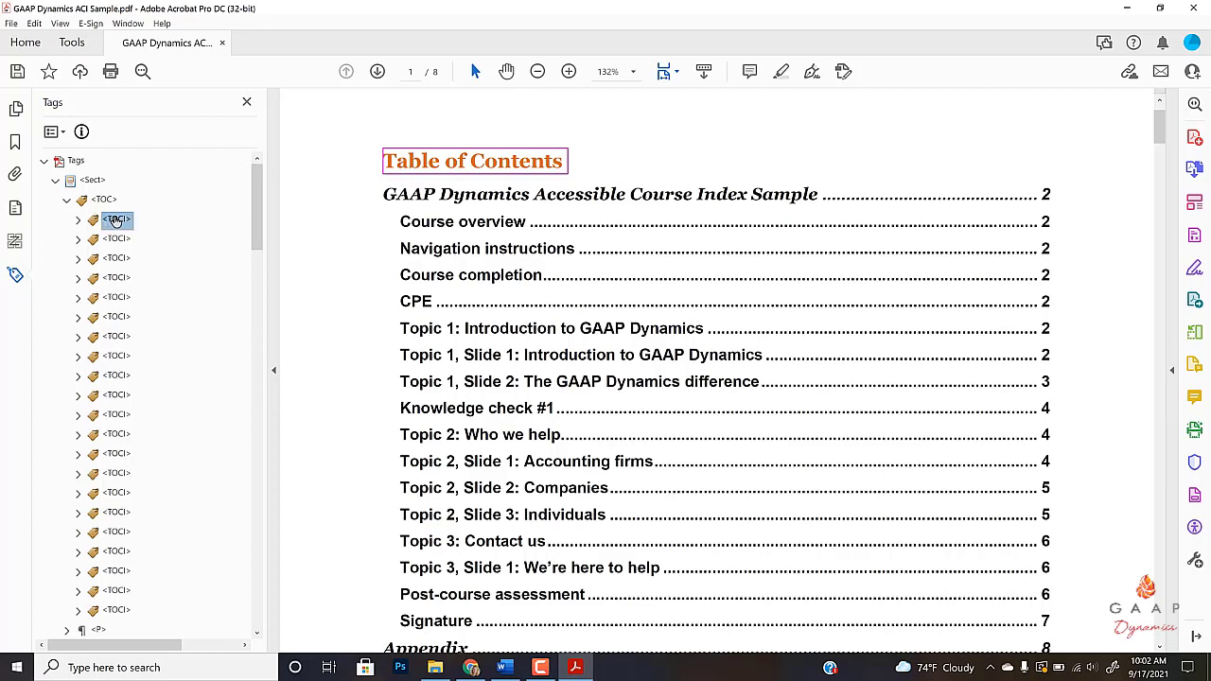
pyautogui.rightClick(116, 220)
pyautogui.click(144, 277)
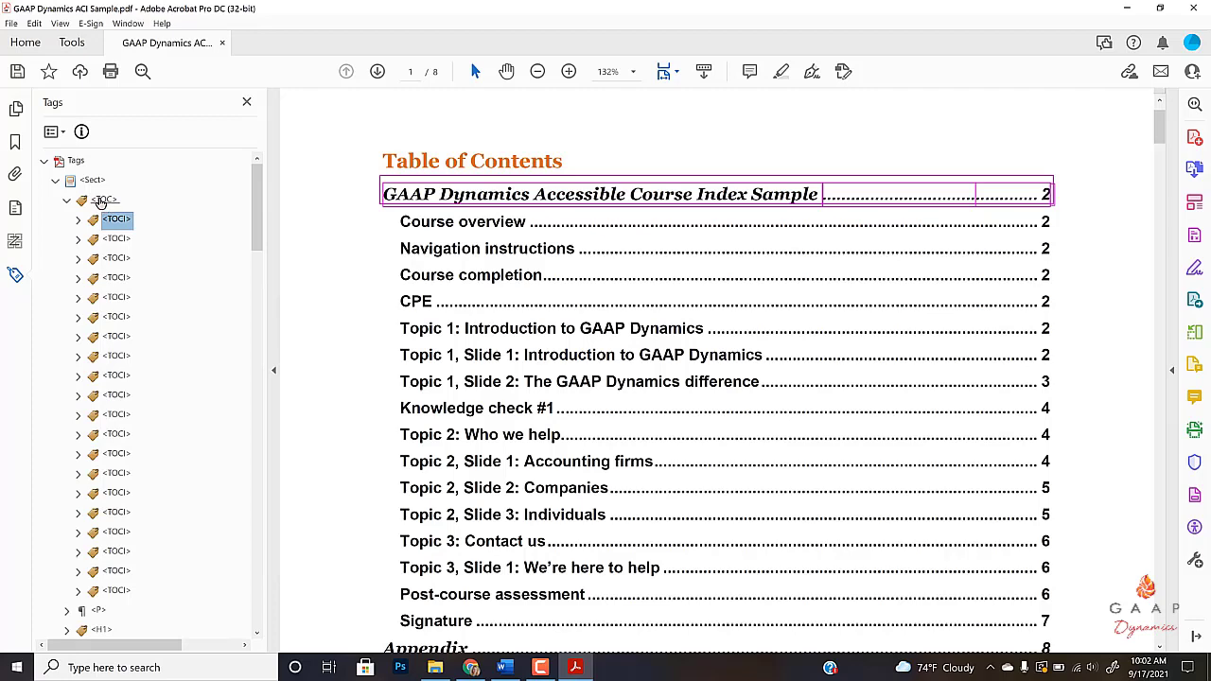
# Add a new tag of type Heading from the <TOC> tag
pyautogui.rightClick(102, 200)
pyautogui.click(146, 216)
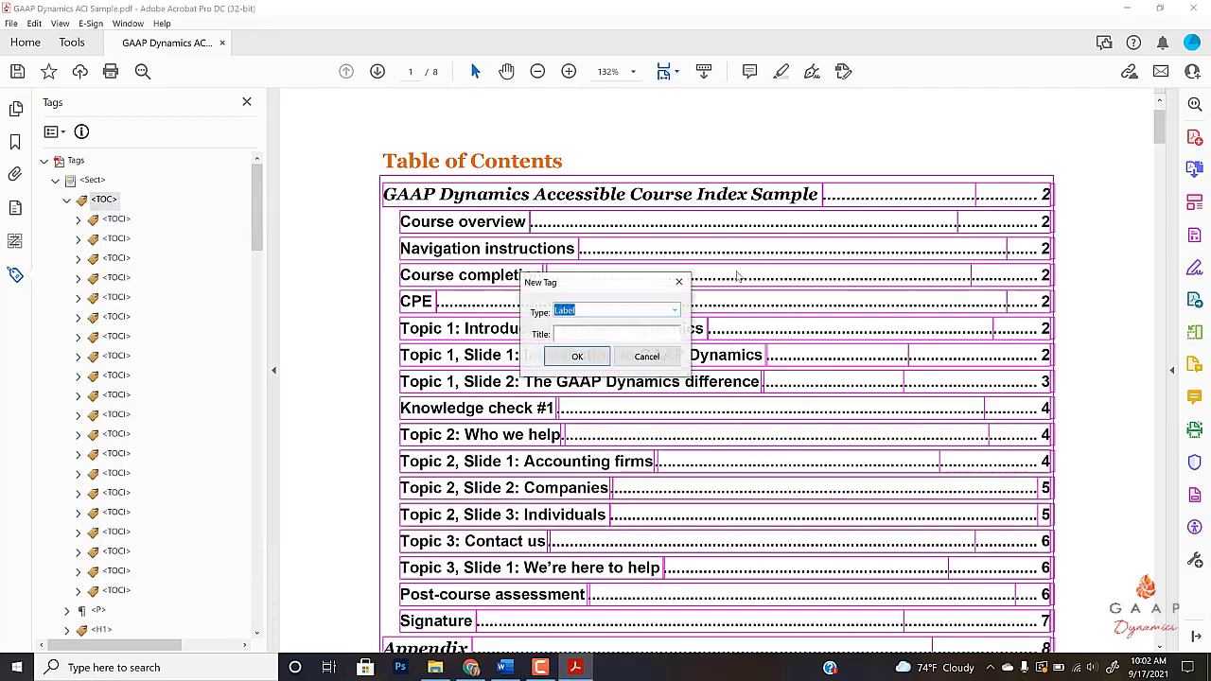
pyautogui.click(674, 311)
pyautogui.scroll(3, 620, 374)
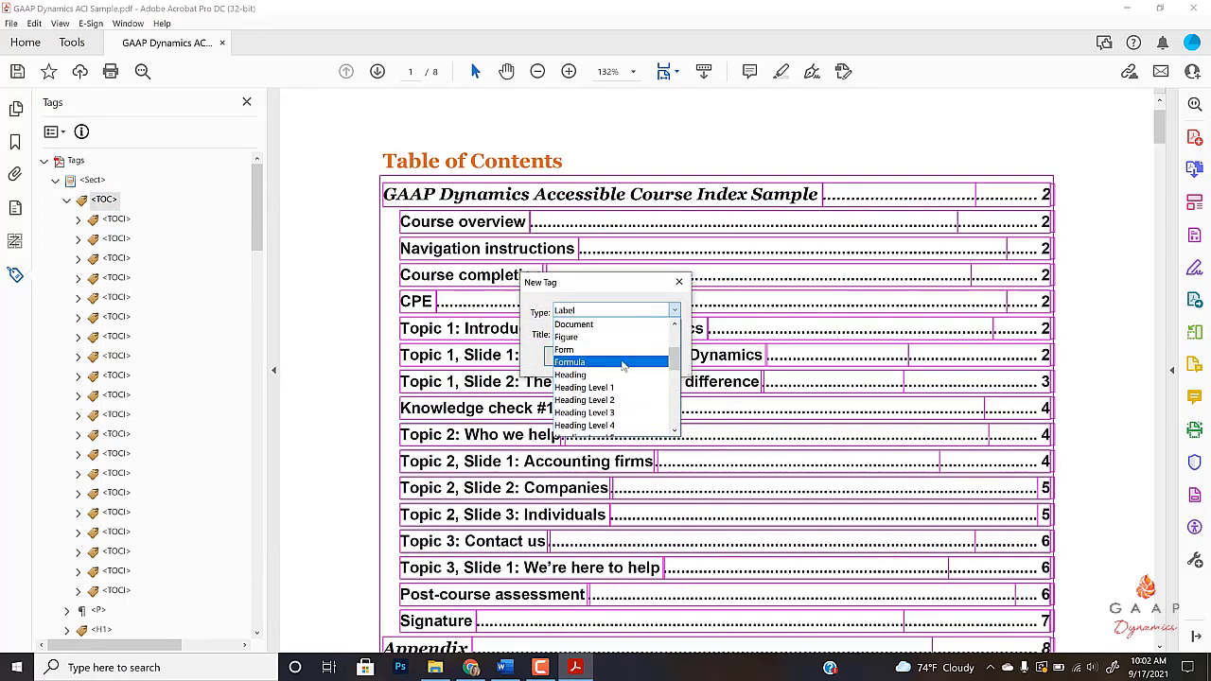
pyautogui.click(605, 374)
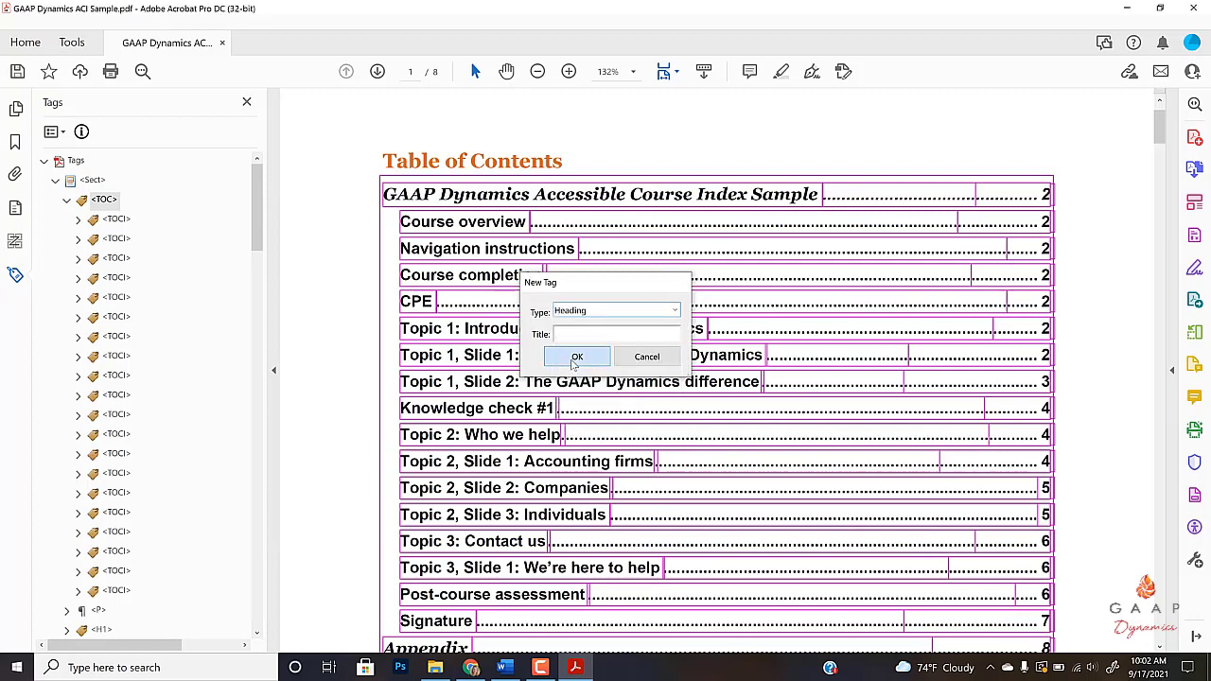
pyautogui.click(577, 360)
# Move the new <H> tag inside <TOC> as its first child, above the <TOCI> entries
pyautogui.click(107, 221)
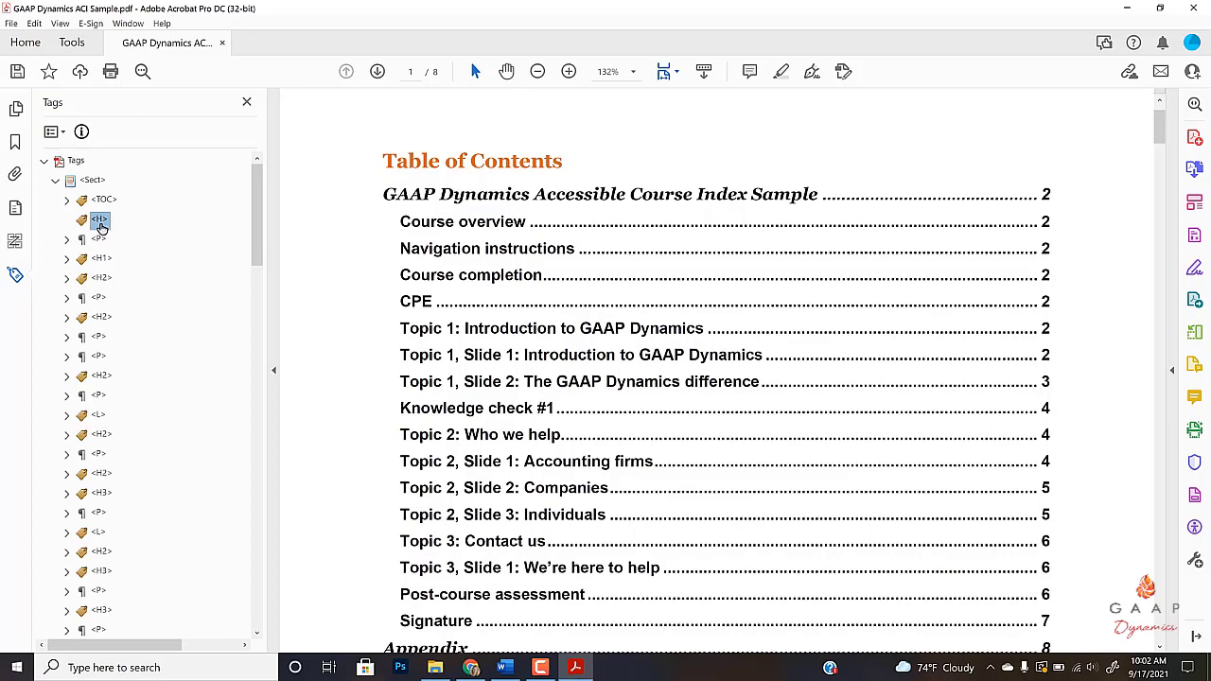
pyautogui.moveTo(101, 227); pyautogui.dragTo(70, 203)
pyautogui.rightClick(107, 200)
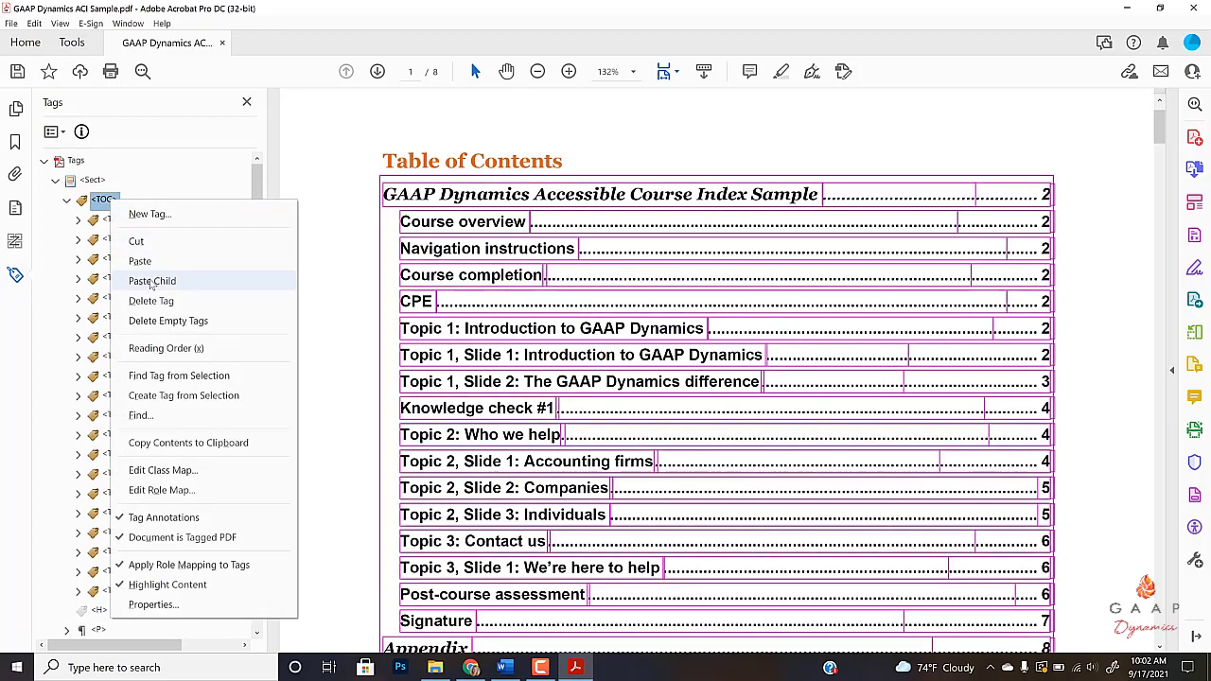
pyautogui.click(151, 281)
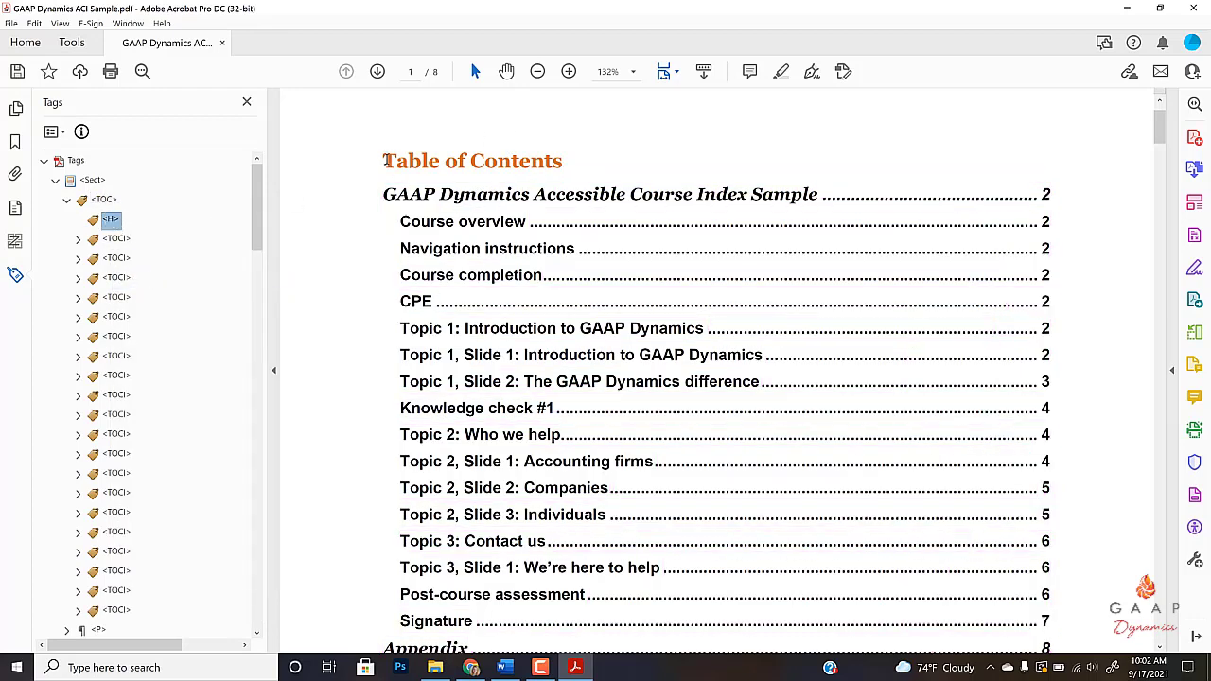
# Create a content tag from the "Table of Contents" title text under the <H> tag
pyautogui.moveTo(388, 161); pyautogui.dragTo(566, 163)
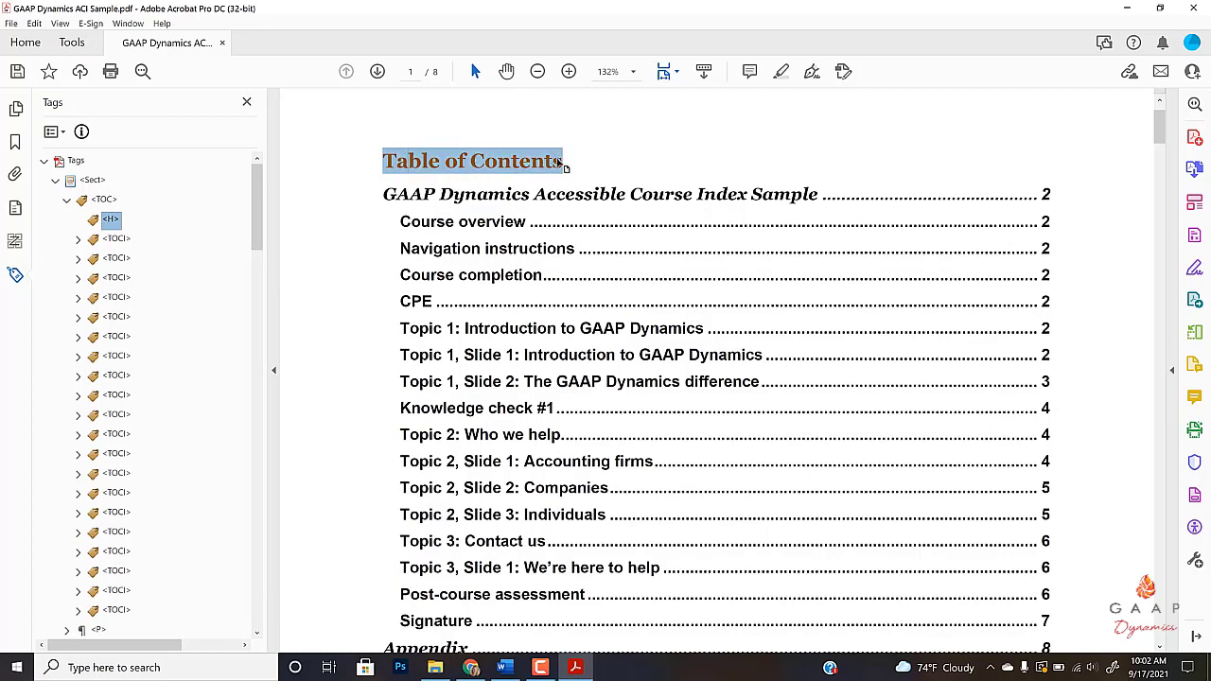
pyautogui.rightClick(107, 228)
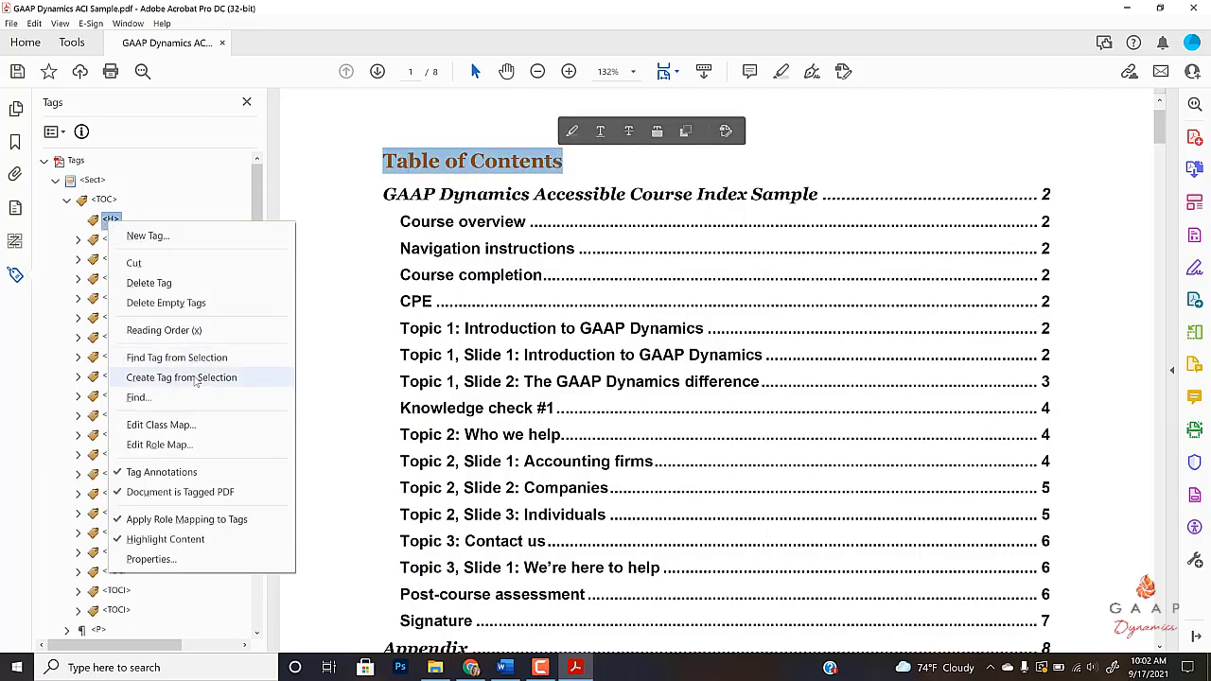
pyautogui.click(189, 379)
pyautogui.click(79, 219)
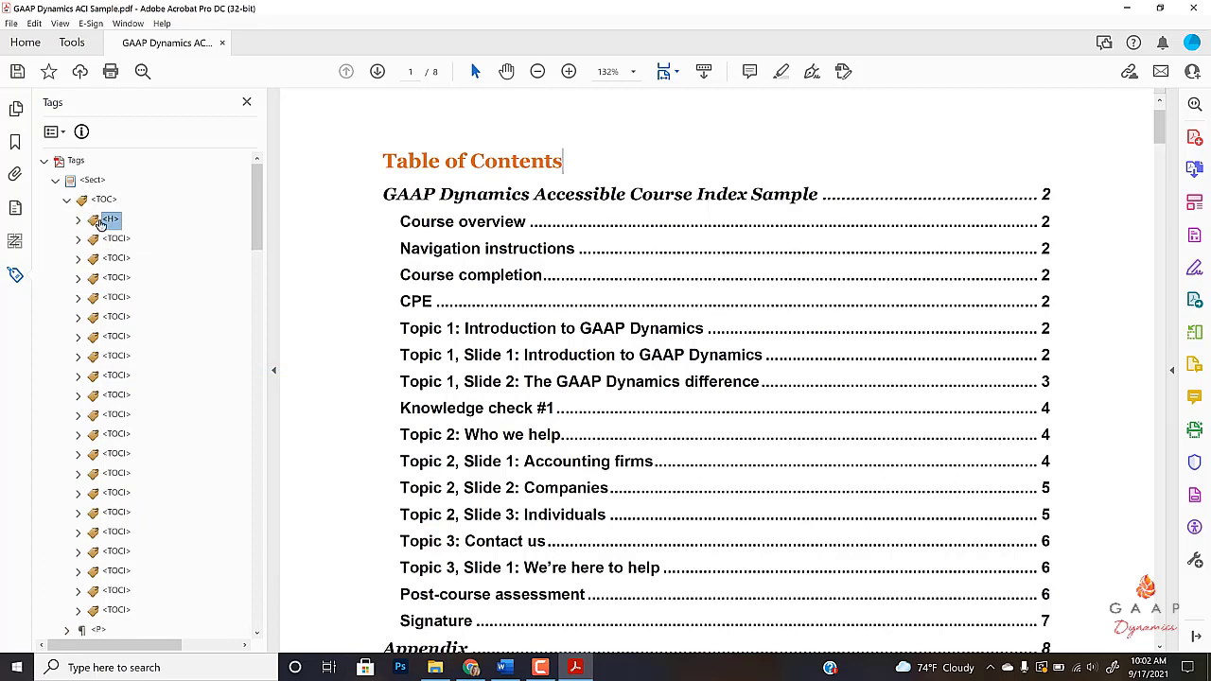
# Check which page content the <H> tag and the first <TOCI> entries highlight
pyautogui.click(110, 238)
pyautogui.click(111, 221)
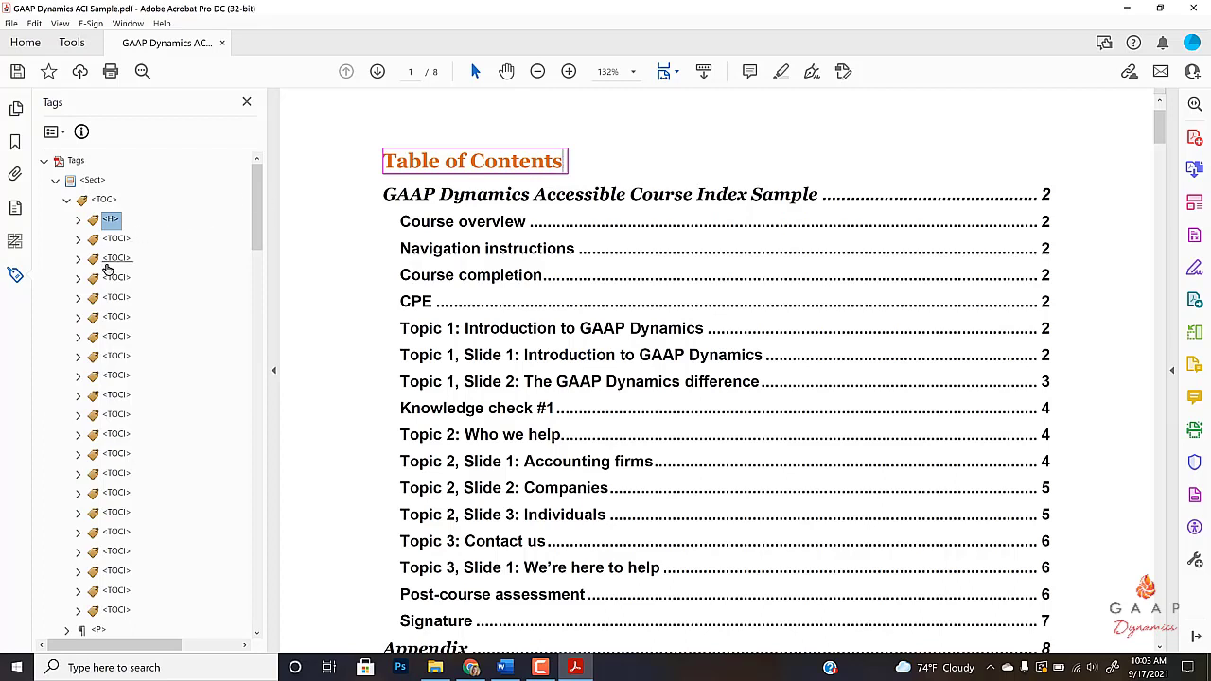
pyautogui.click(111, 259)
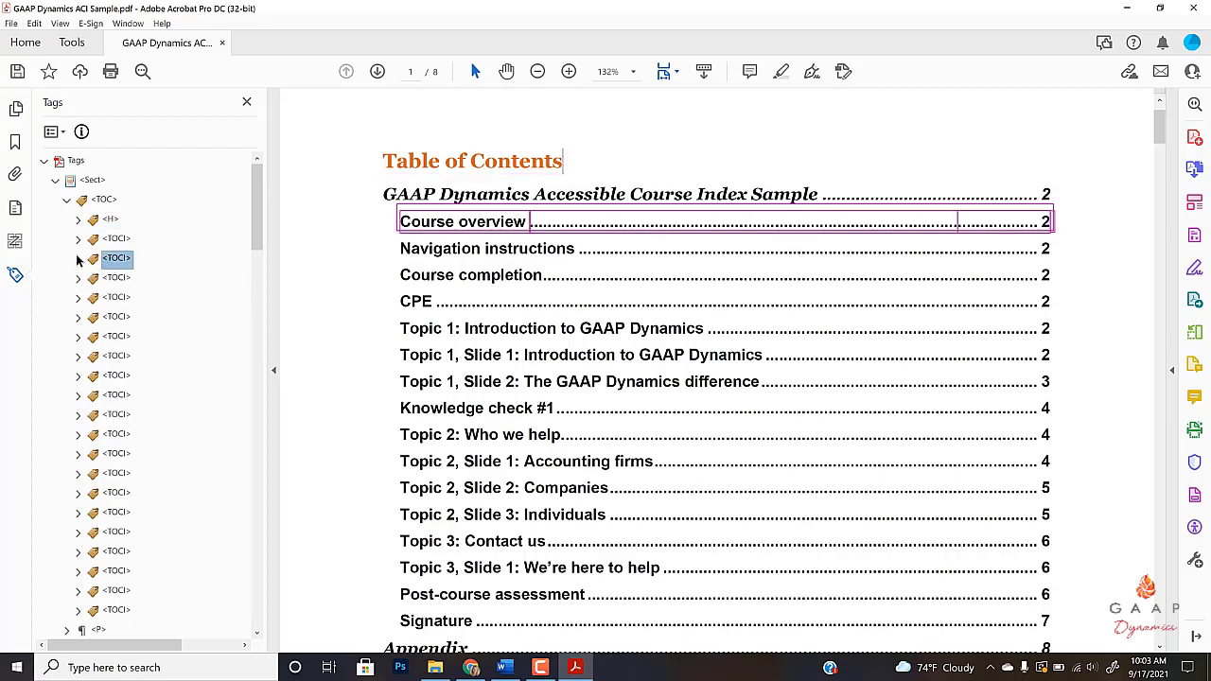
# Expand the Course overview <TOCI> entry and both its <Reference> tags, and check which page content each content item highlights
pyautogui.click(79, 259)
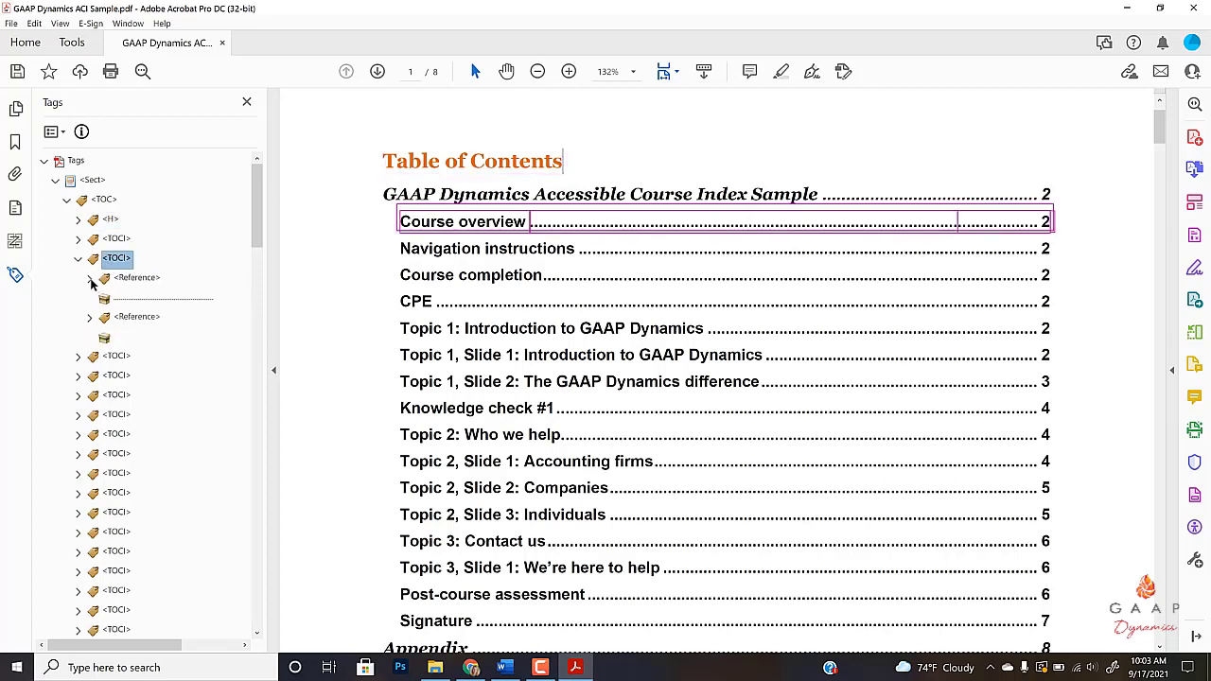
pyautogui.click(90, 278)
pyautogui.click(89, 356)
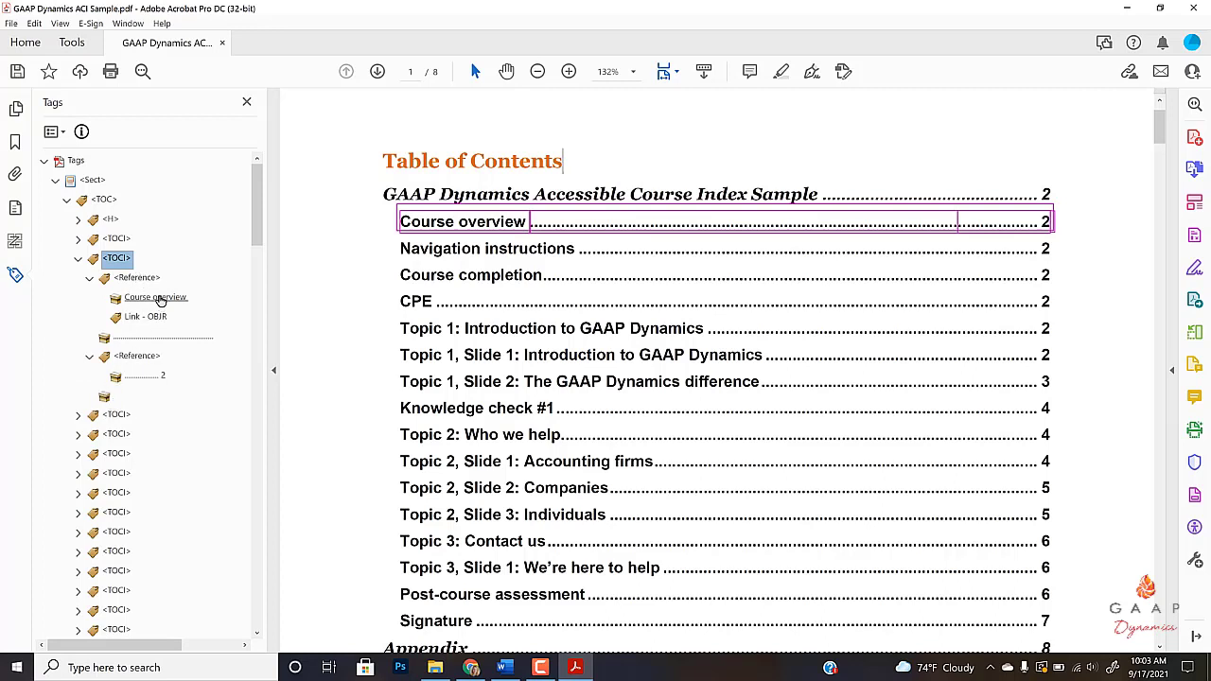
pyautogui.click(157, 298)
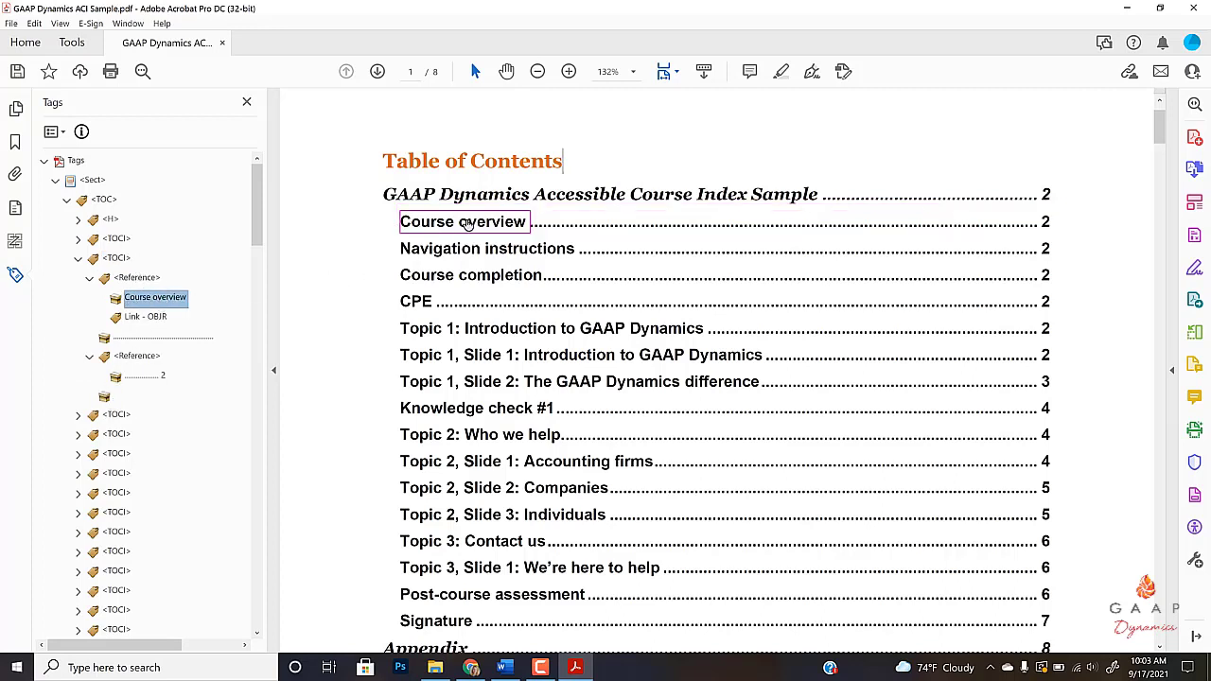
pyautogui.click(166, 341)
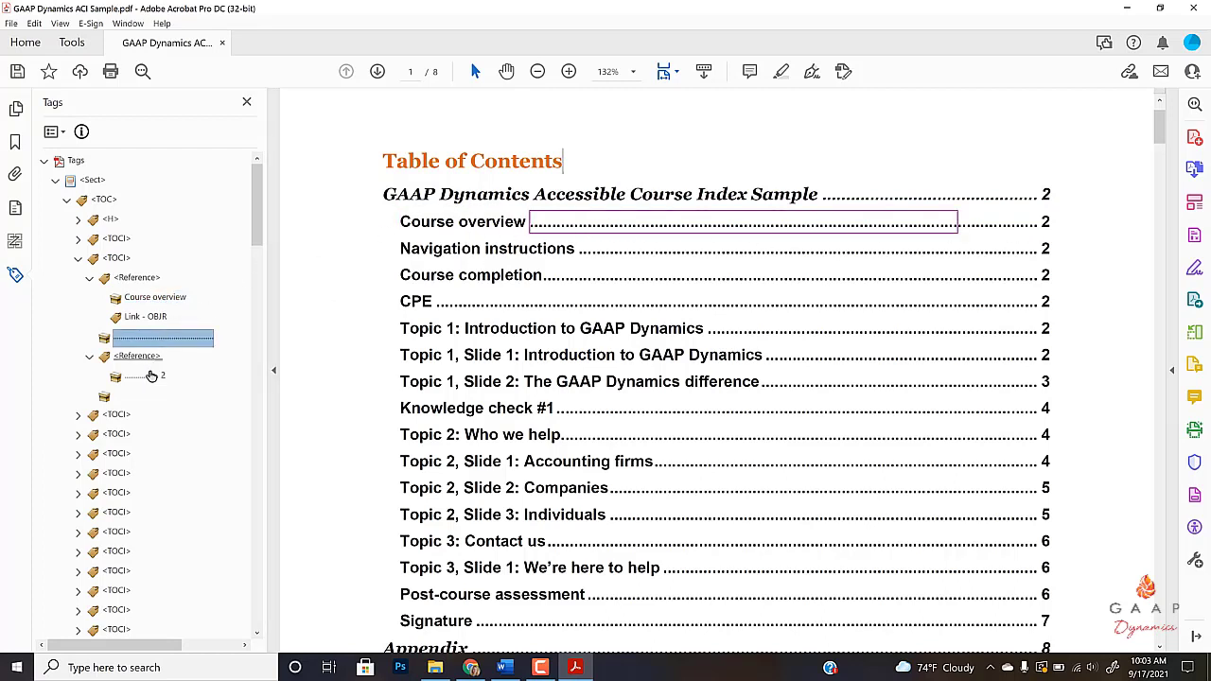
pyautogui.click(151, 376)
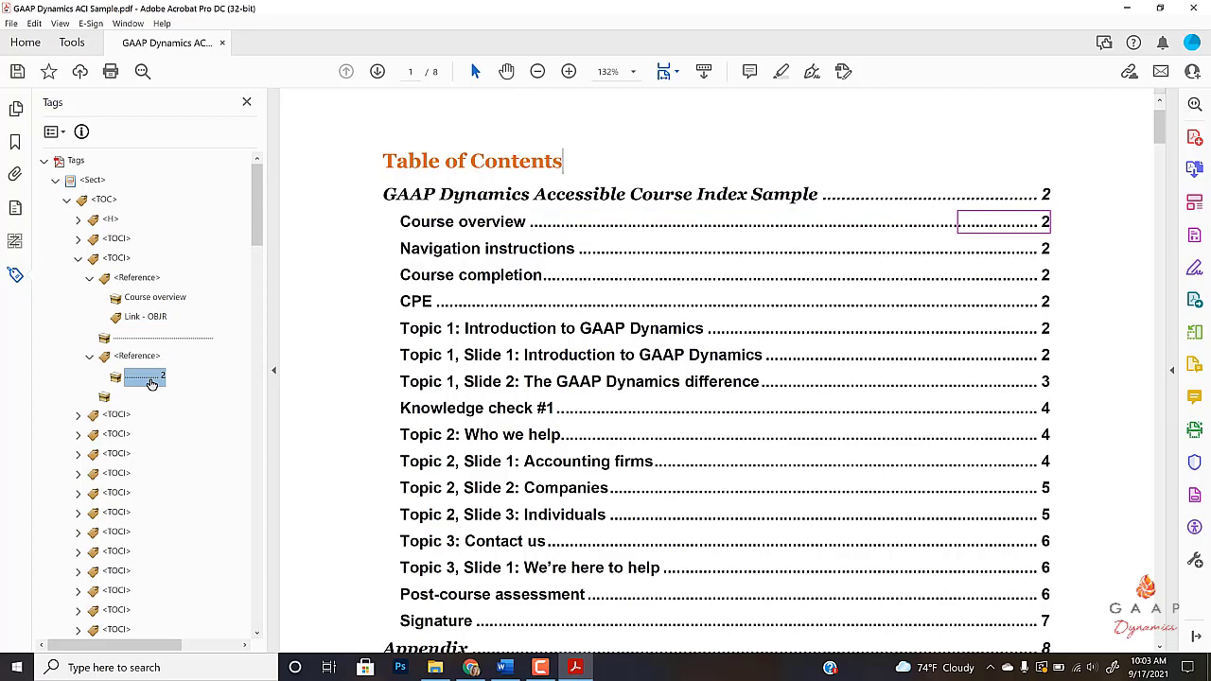
pyautogui.click(147, 300)
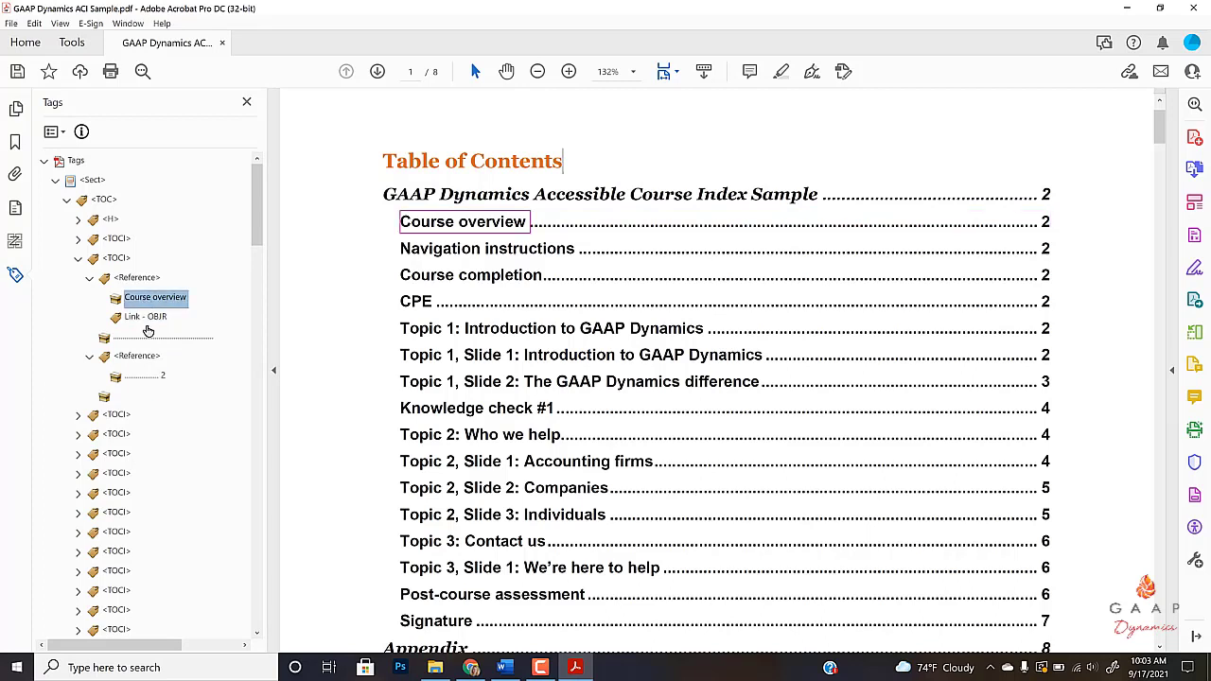
pyautogui.click(142, 339)
pyautogui.click(140, 378)
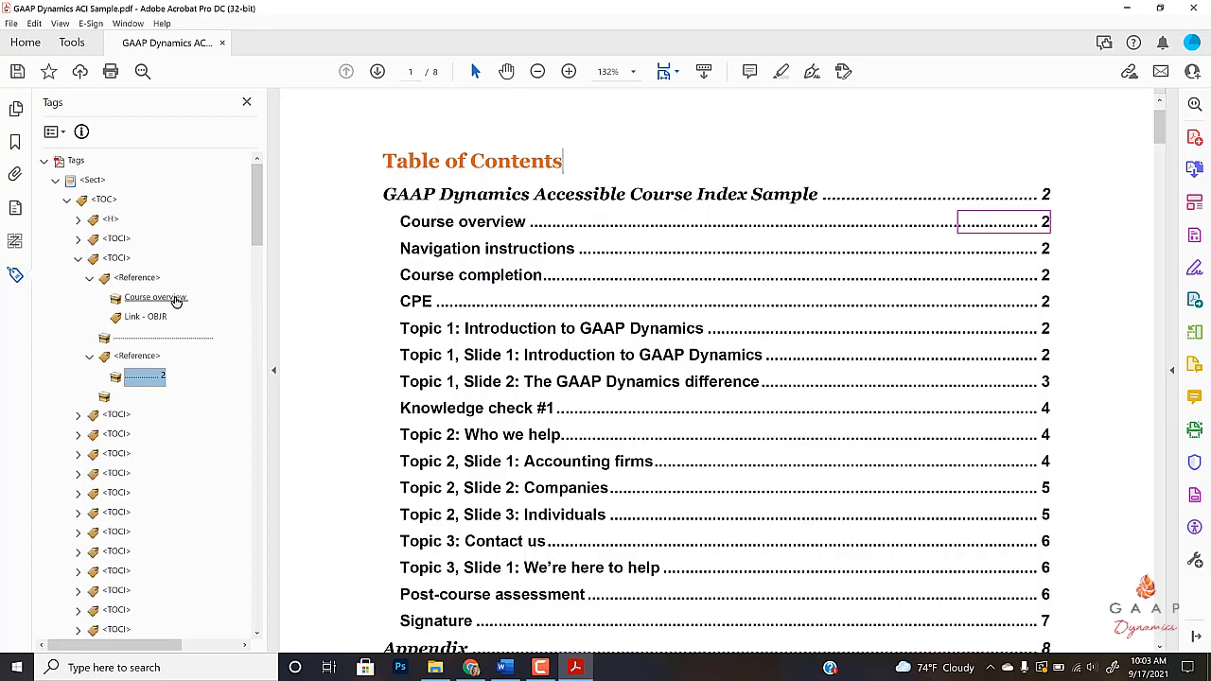
# Move the dotted leader and page number content into the first <Reference> tag, directly after Course overview, and check their order
pyautogui.click(145, 344)
pyautogui.moveTo(145, 340); pyautogui.dragTo(151, 322)
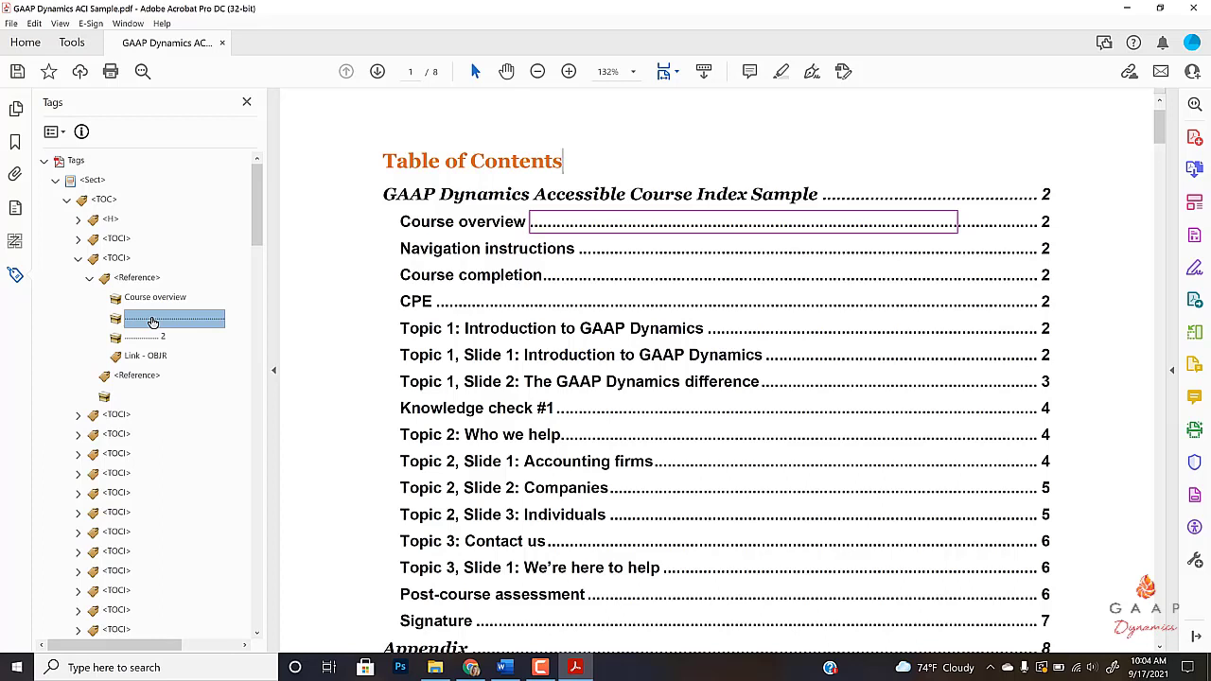
pyautogui.click(152, 300)
pyautogui.click(148, 322)
pyautogui.click(144, 341)
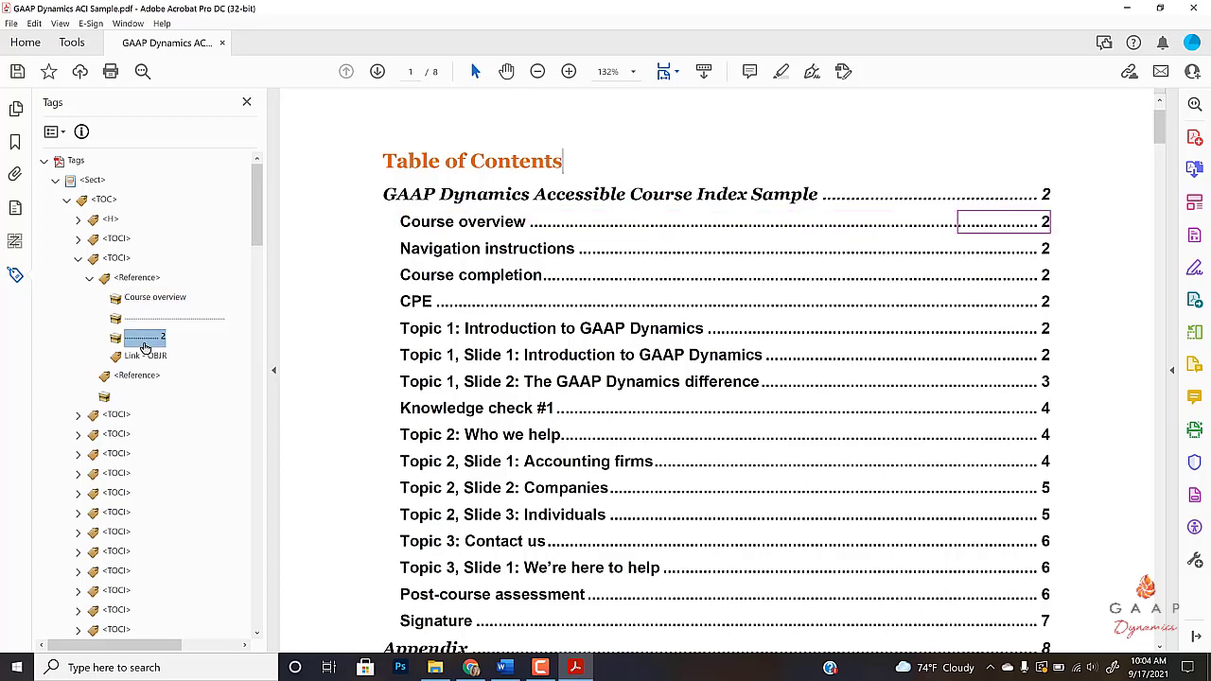
# Delete the Link - OBJR item, the empty second <Reference> tag and the blank content item from the Course overview entry
pyautogui.click(144, 357)
pyautogui.rightClick(144, 358)
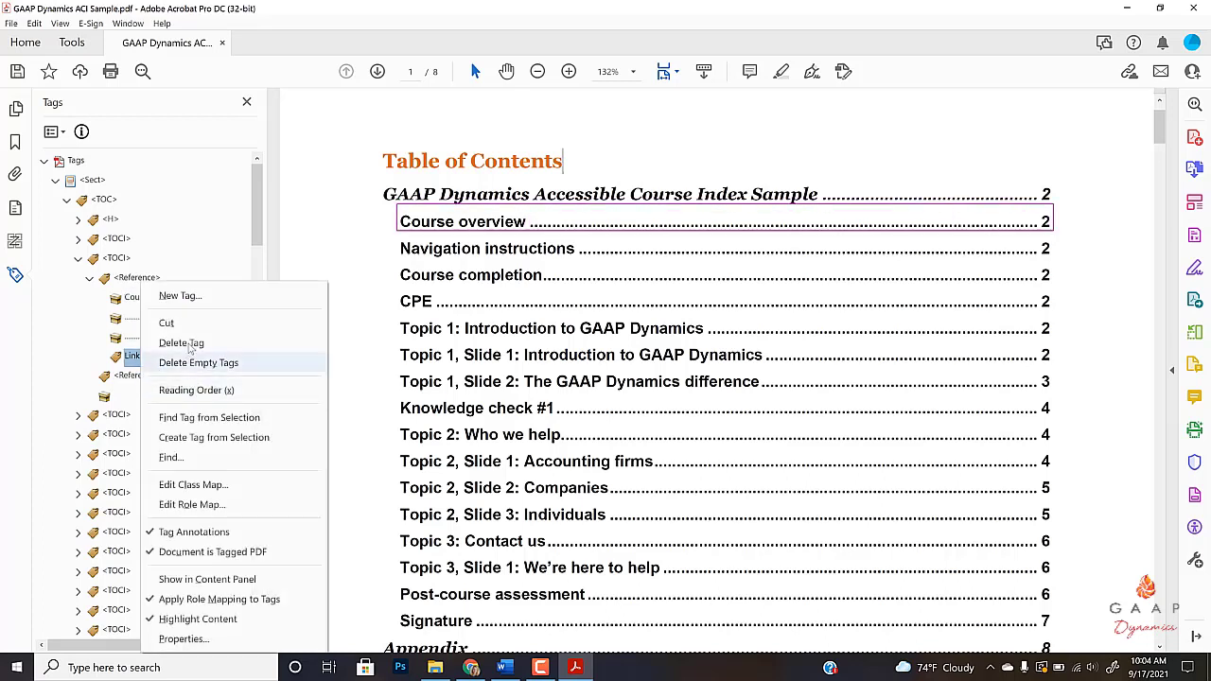
pyautogui.click(181, 343)
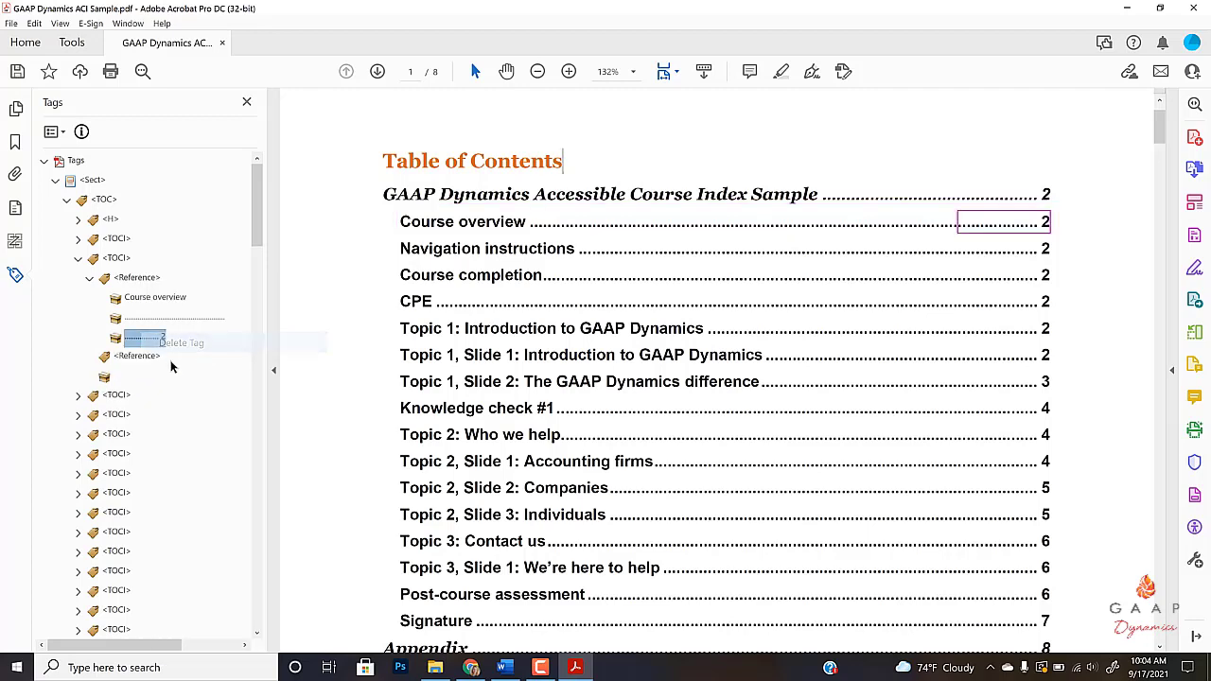
pyautogui.rightClick(148, 360)
pyautogui.click(194, 105)
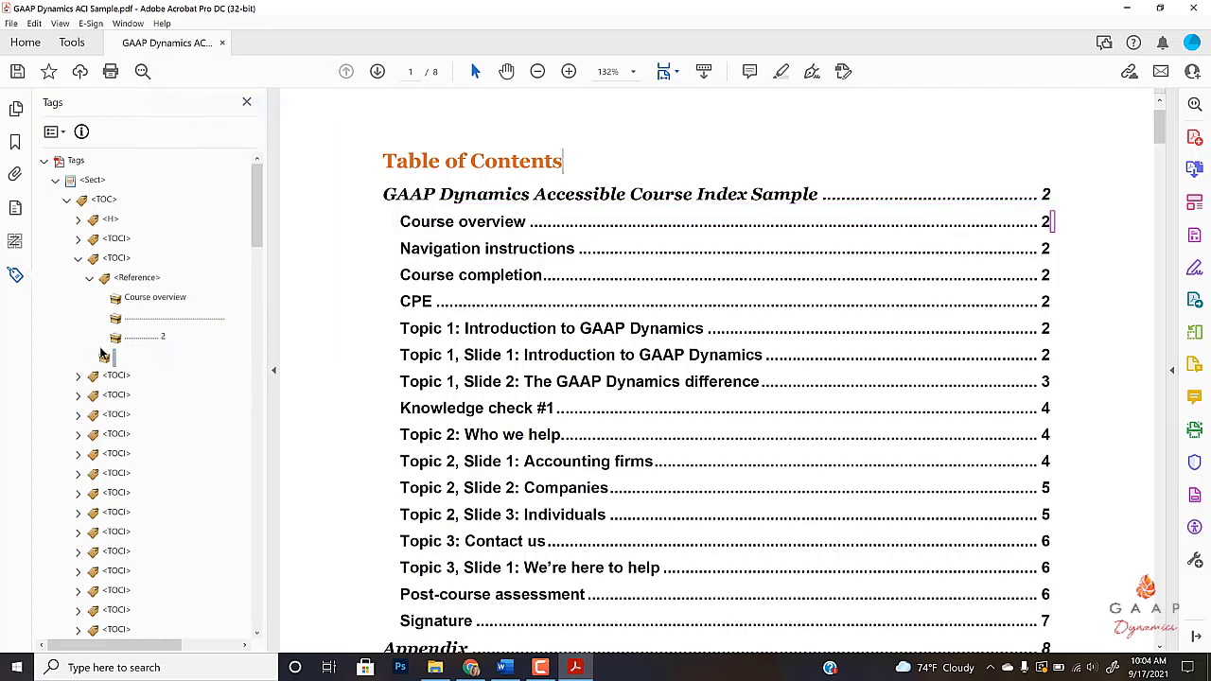
pyautogui.rightClick(109, 361)
pyautogui.click(179, 297)
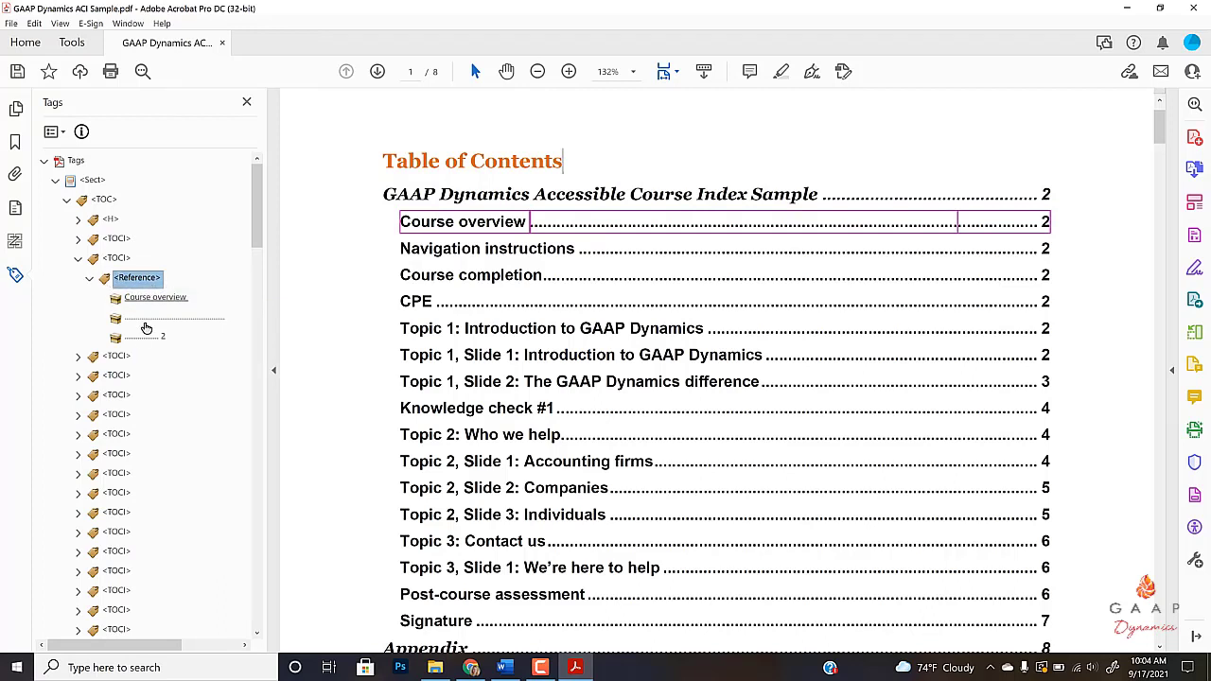
# Add a new tag of type Link from the <Reference> tag of the Course overview entry
pyautogui.rightClick(138, 281)
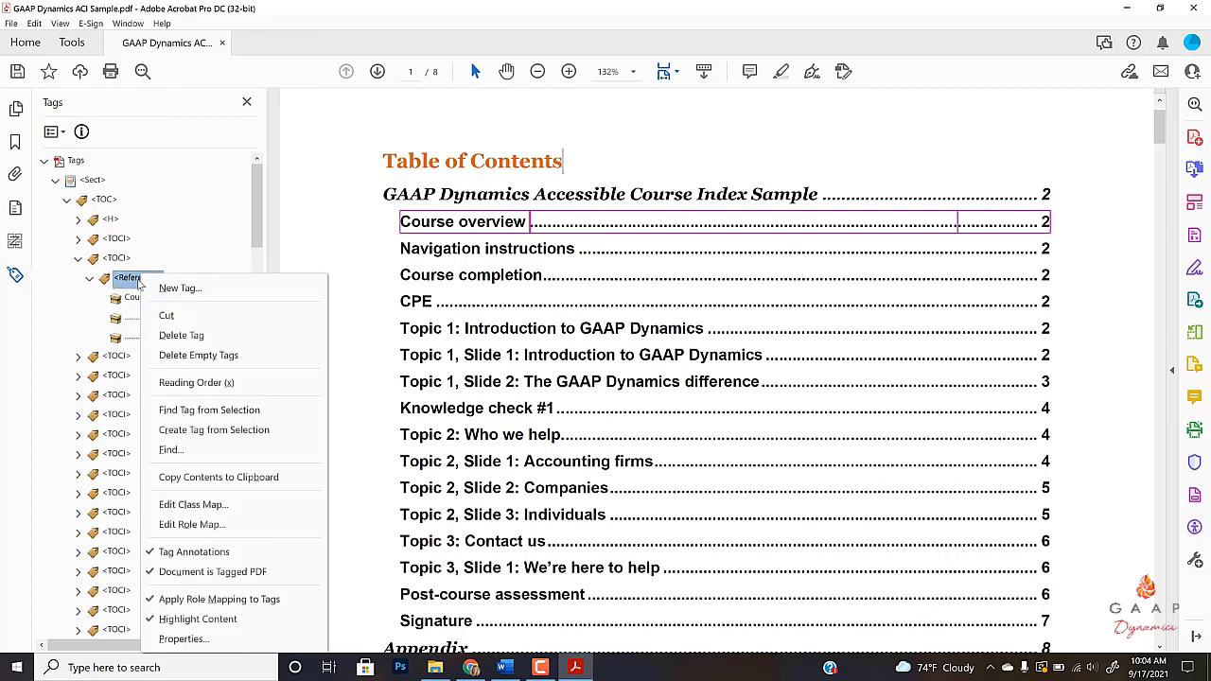
pyautogui.click(178, 288)
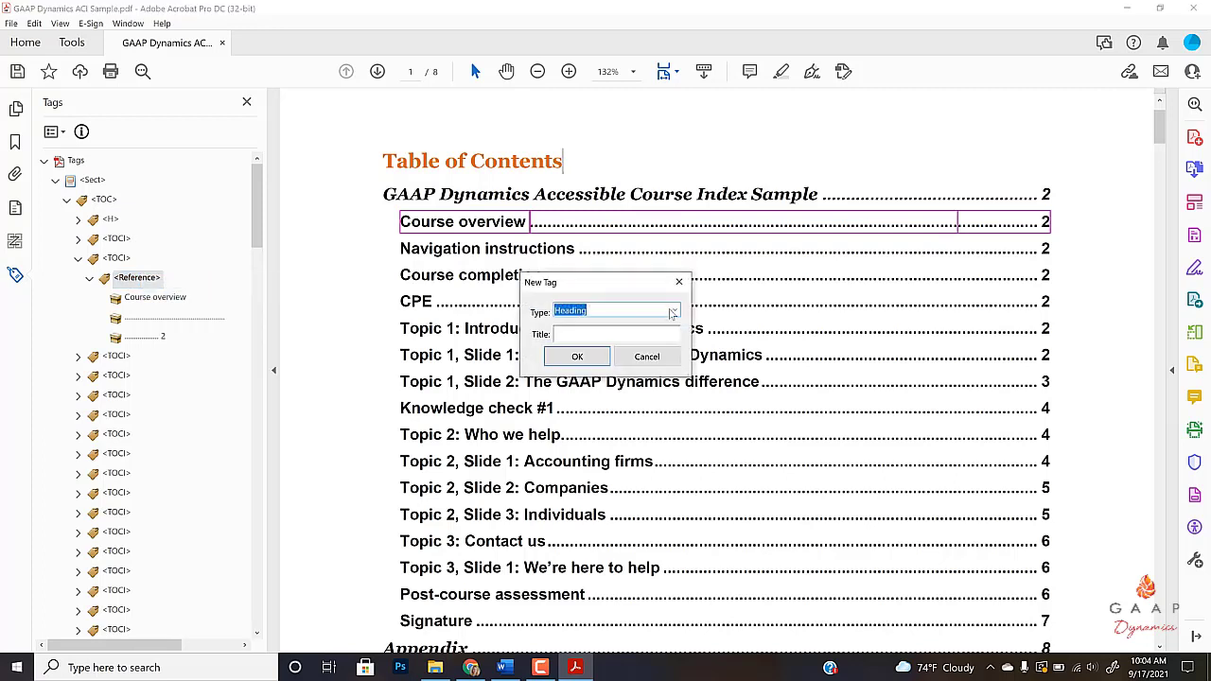
pyautogui.click(674, 313)
pyautogui.scroll(-1, 581, 402)
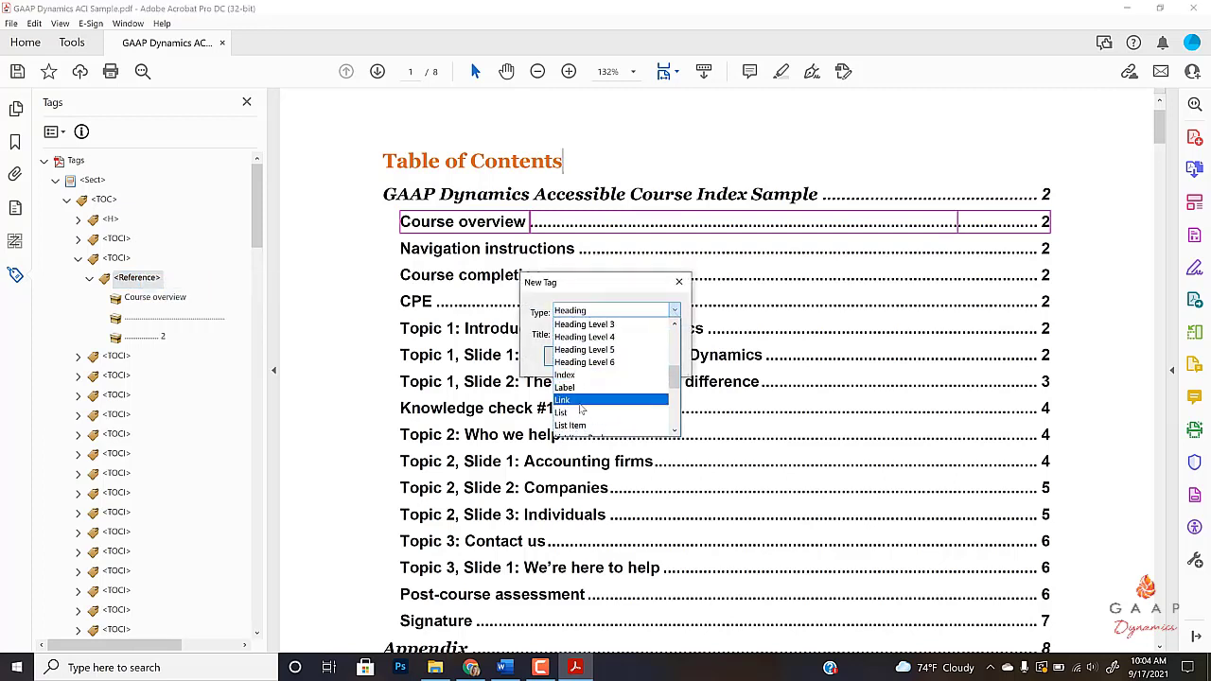
pyautogui.click(581, 405)
pyautogui.click(571, 357)
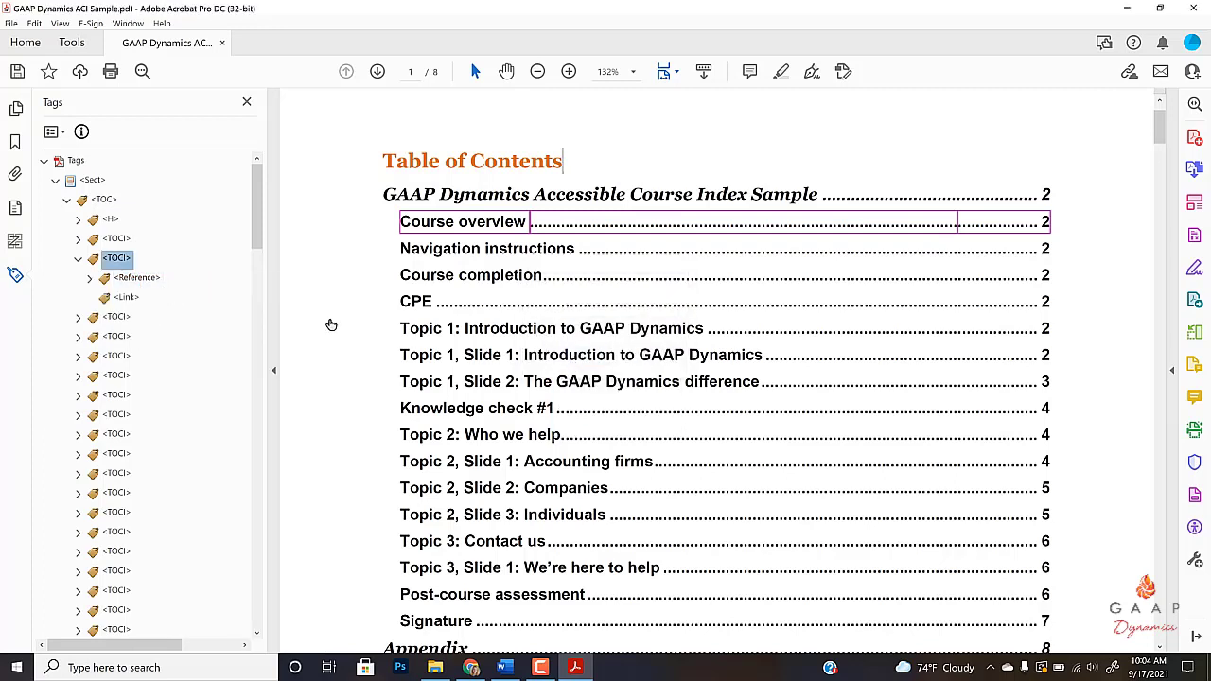
# Cut the Course overview text, dotted leader and page number content from <Reference> and paste them as children of the <Link> tag
pyautogui.click(91, 280)
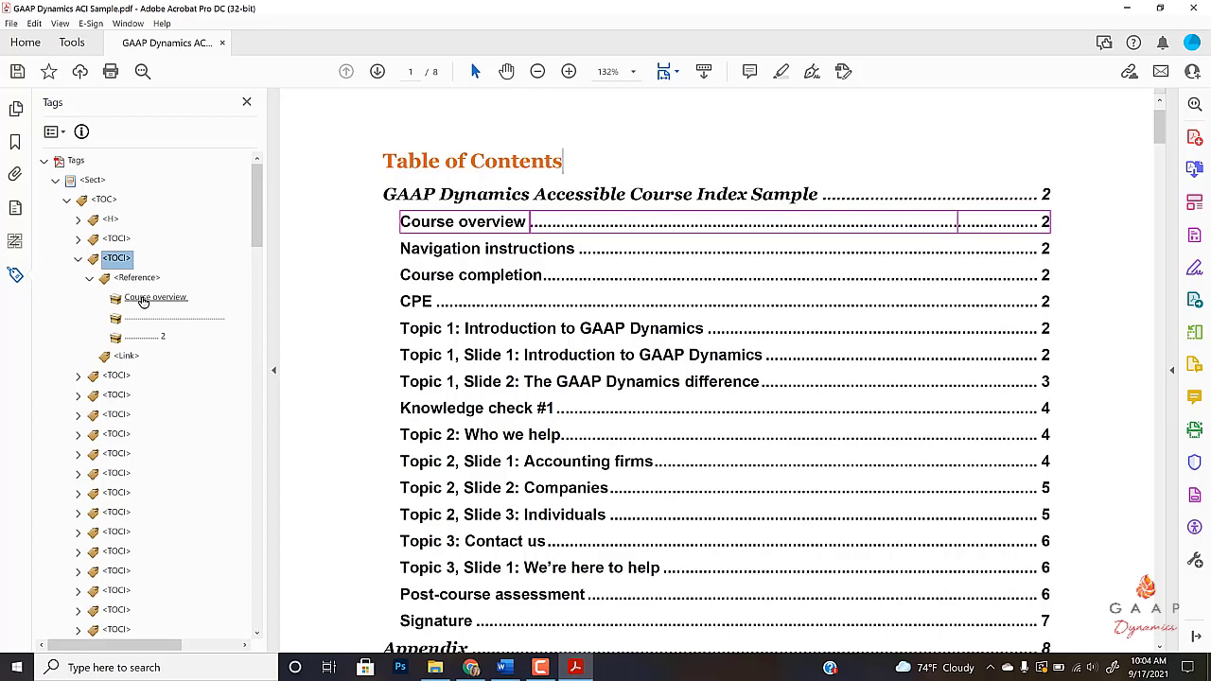
pyautogui.click(142, 298)
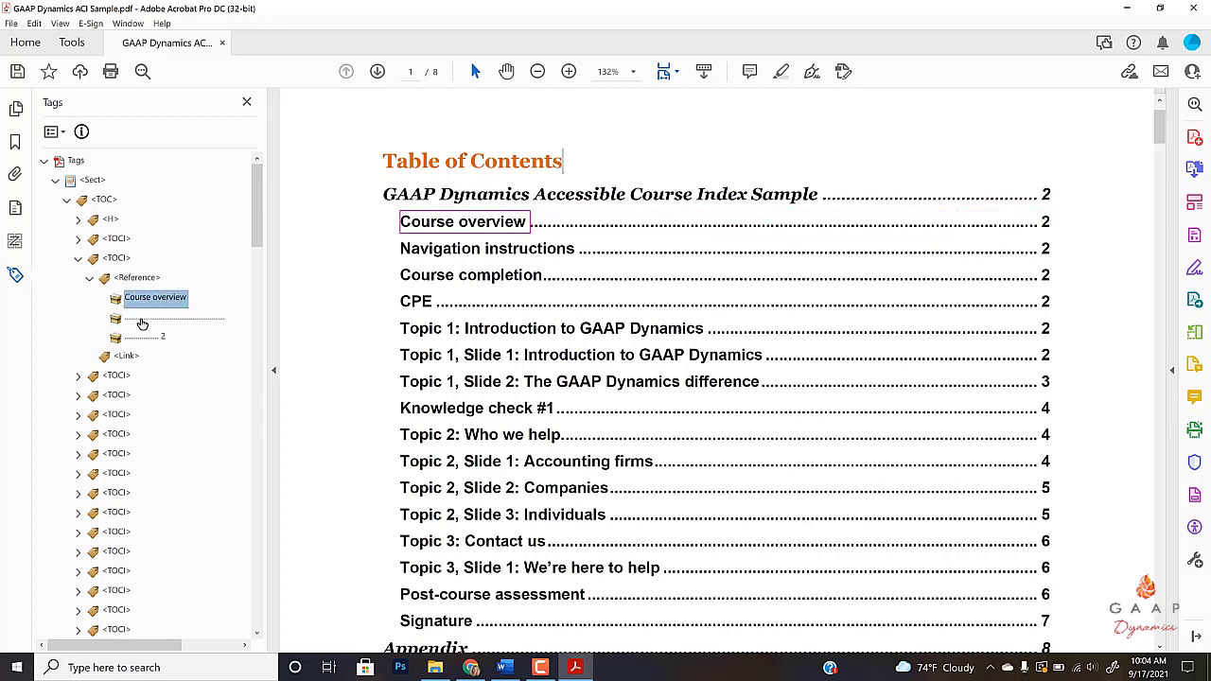
pyautogui.keyDown('shift'); pyautogui.click(147, 339); pyautogui.keyUp('shift')
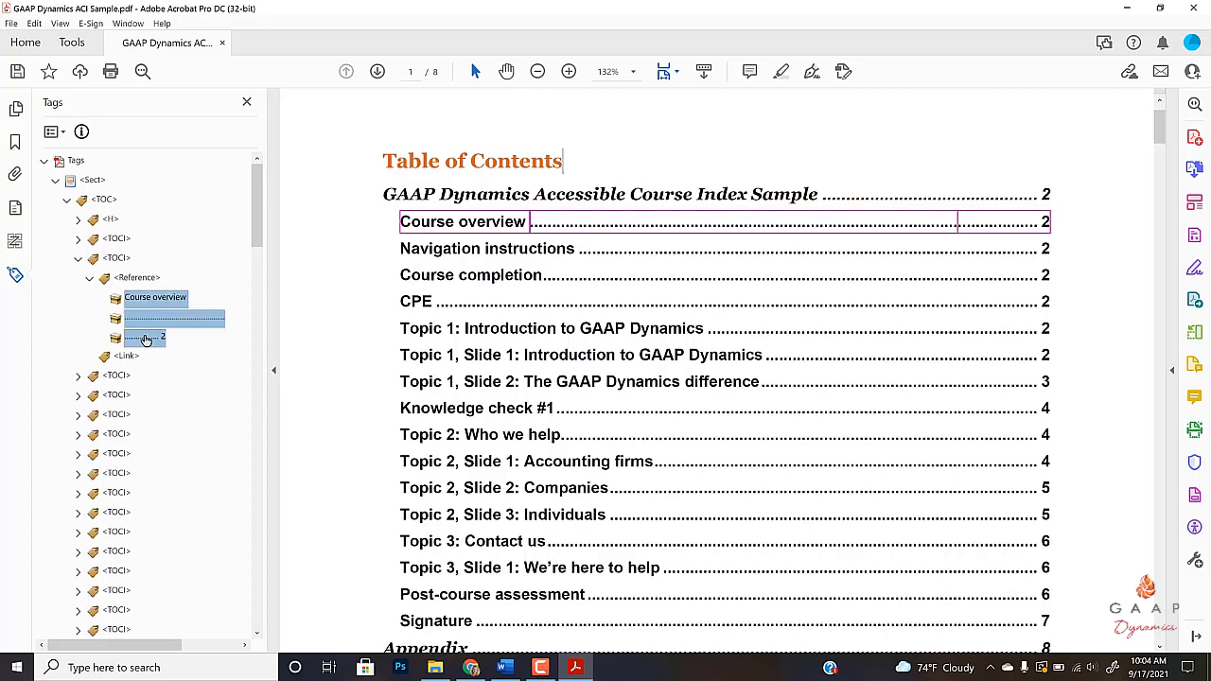
pyautogui.rightClick(127, 356)
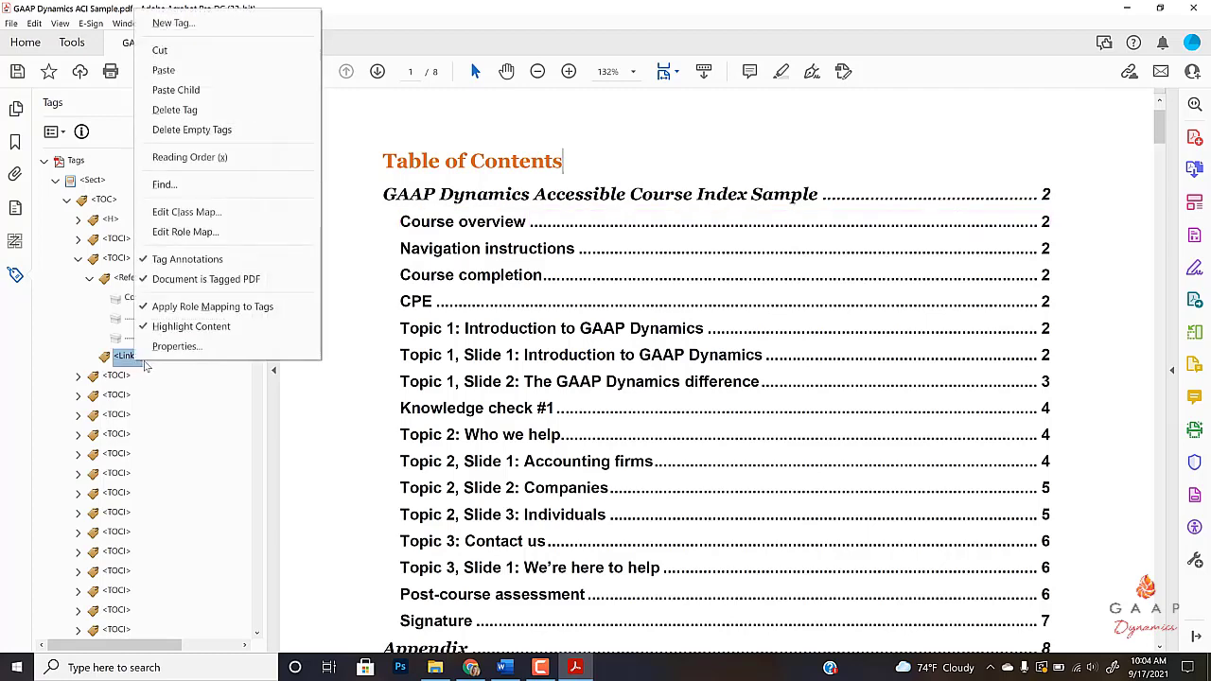
pyautogui.click(218, 91)
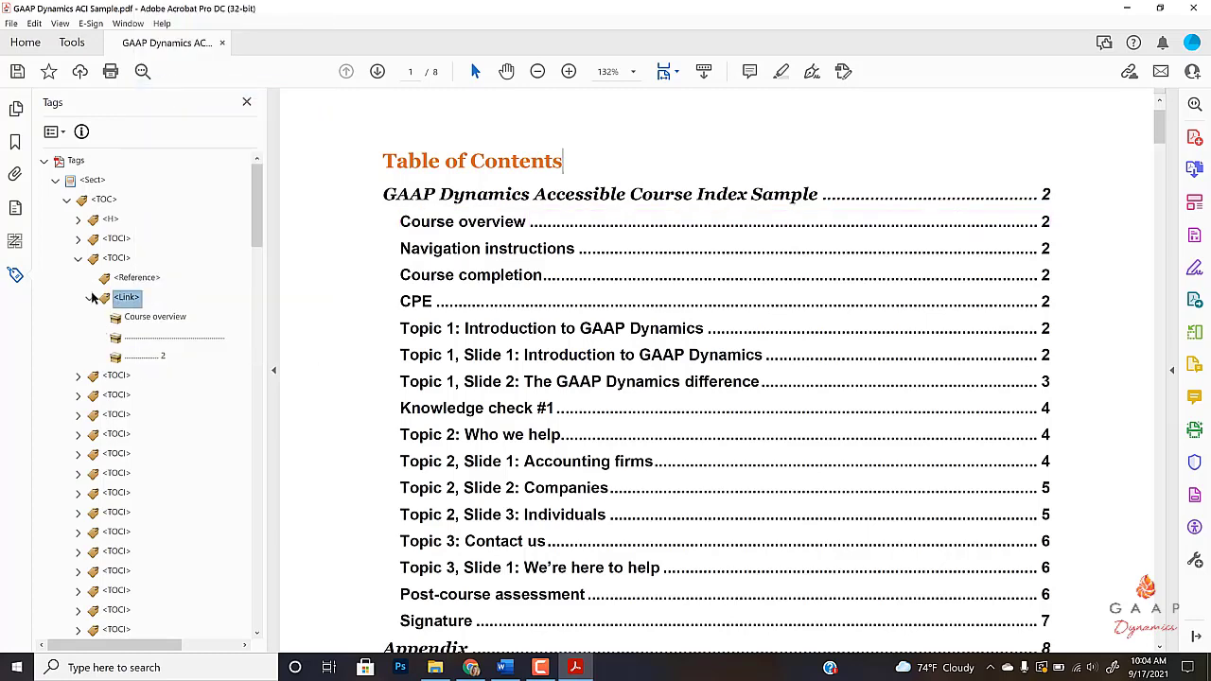
# Cut the <Link> tag and paste it as a child of the <Reference> tag
pyautogui.rightClick(132, 299)
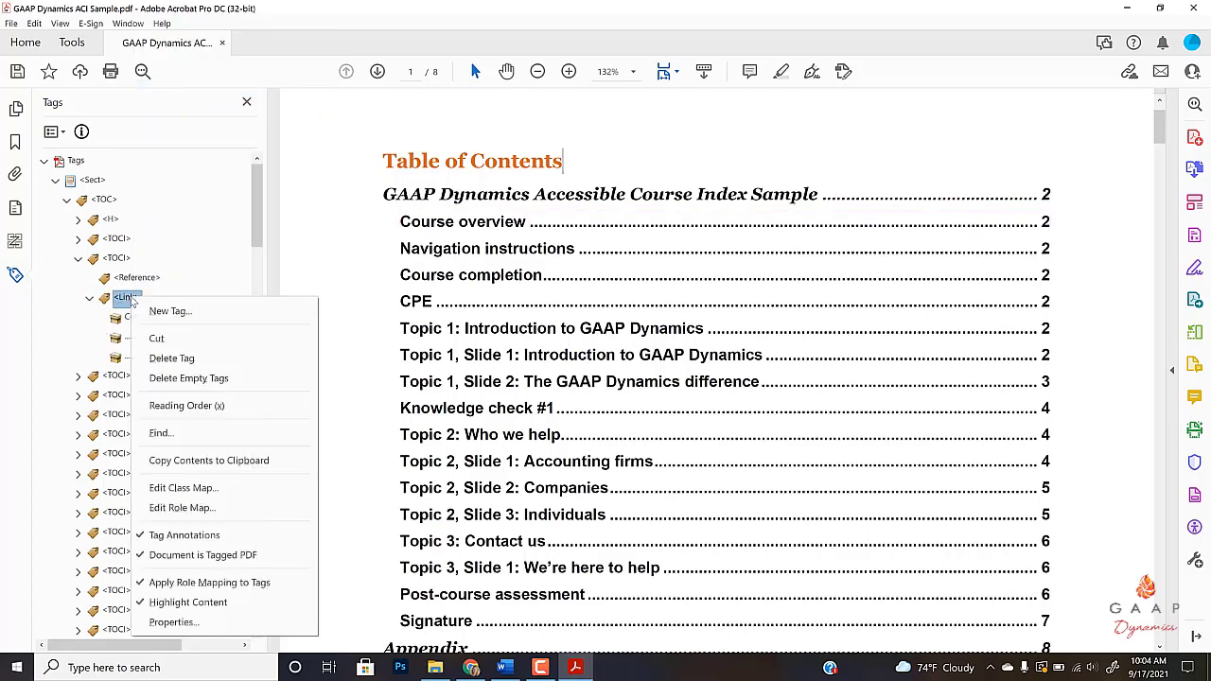
pyautogui.click(166, 341)
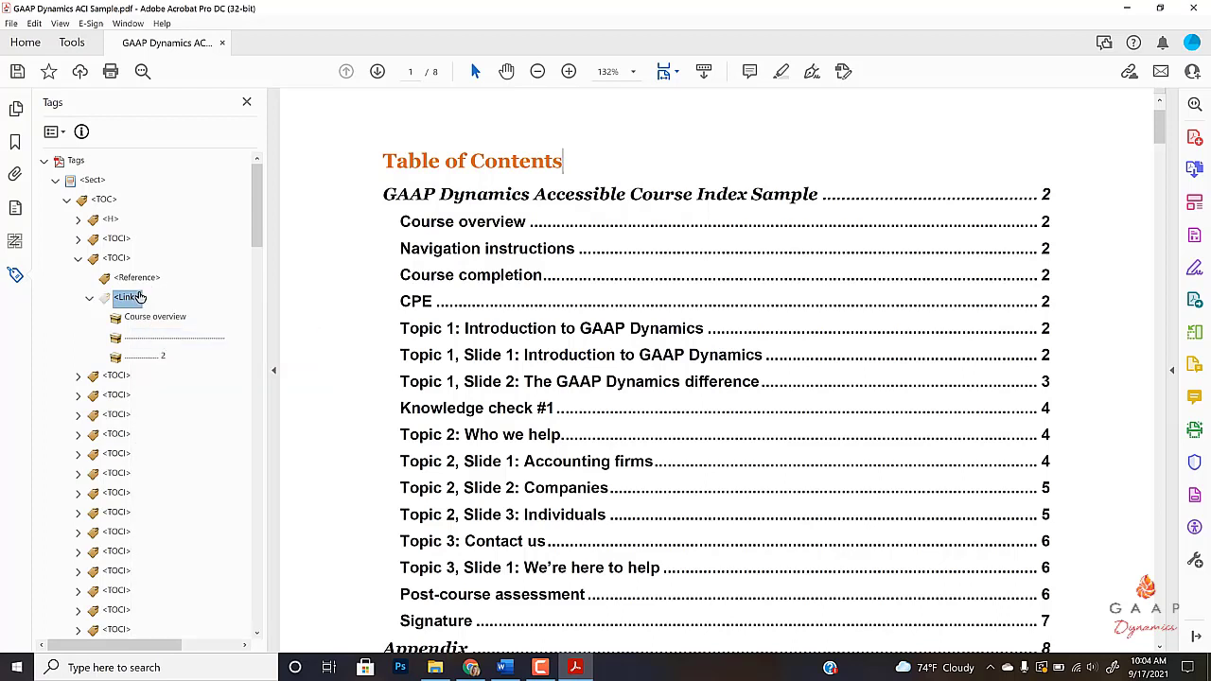
pyautogui.rightClick(144, 282)
pyautogui.click(183, 357)
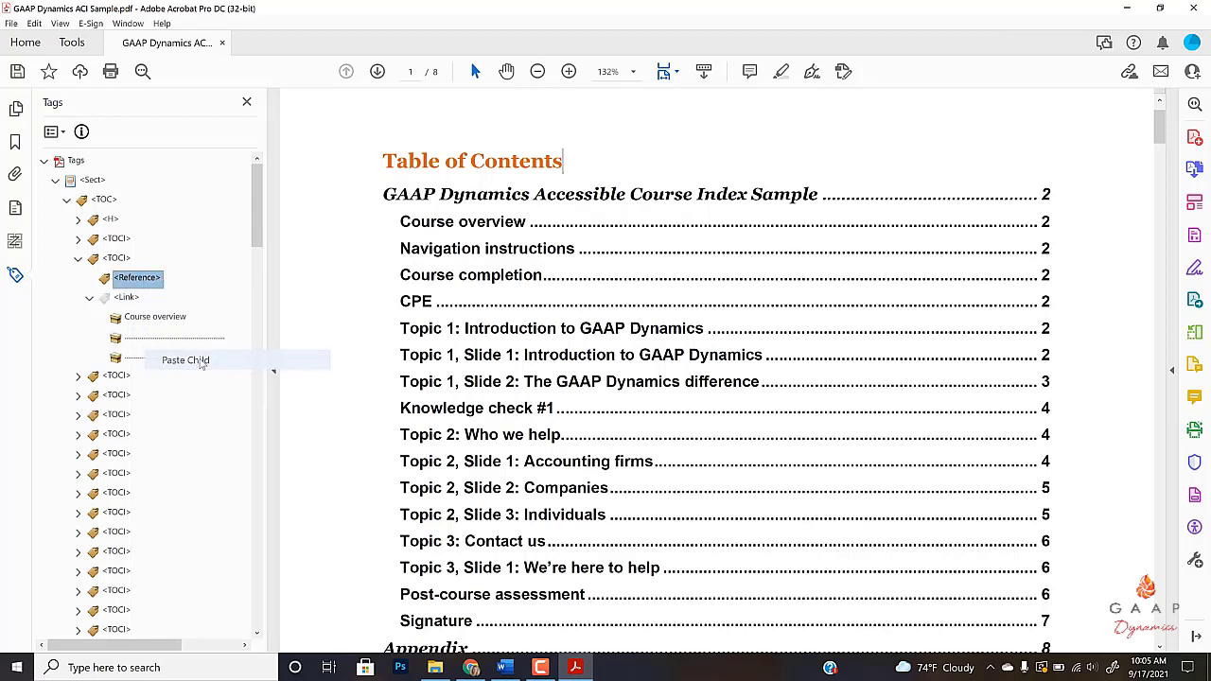
pyautogui.click(101, 298)
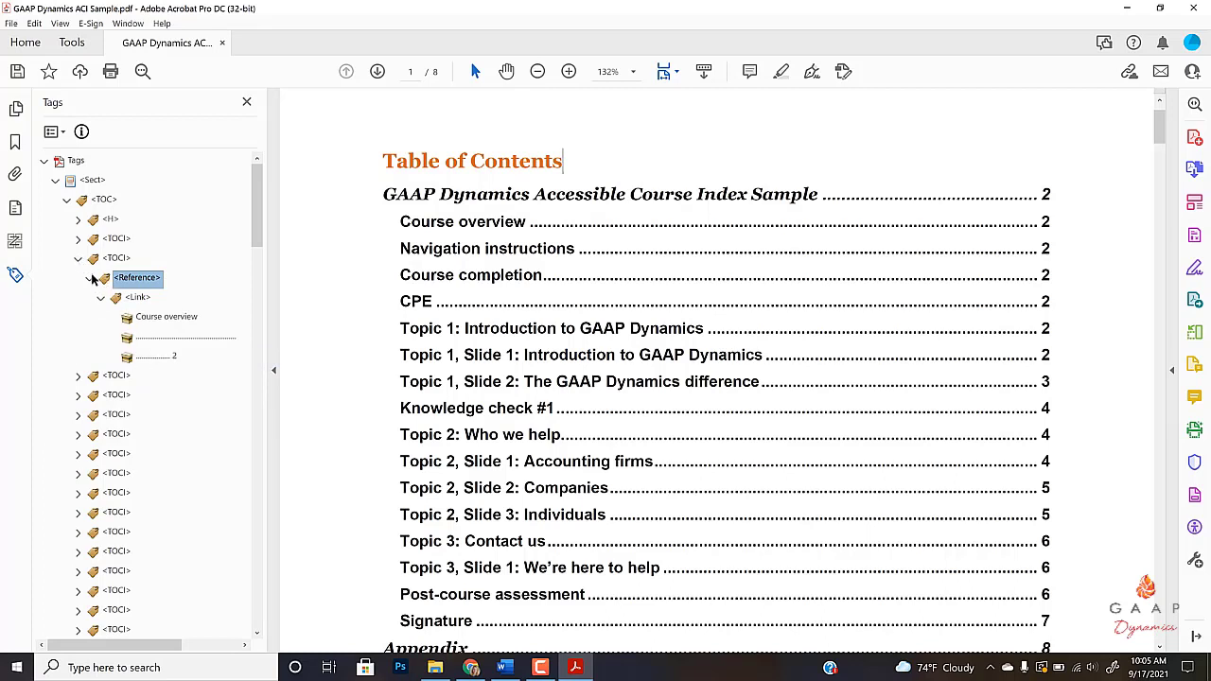
pyautogui.click(213, 297)
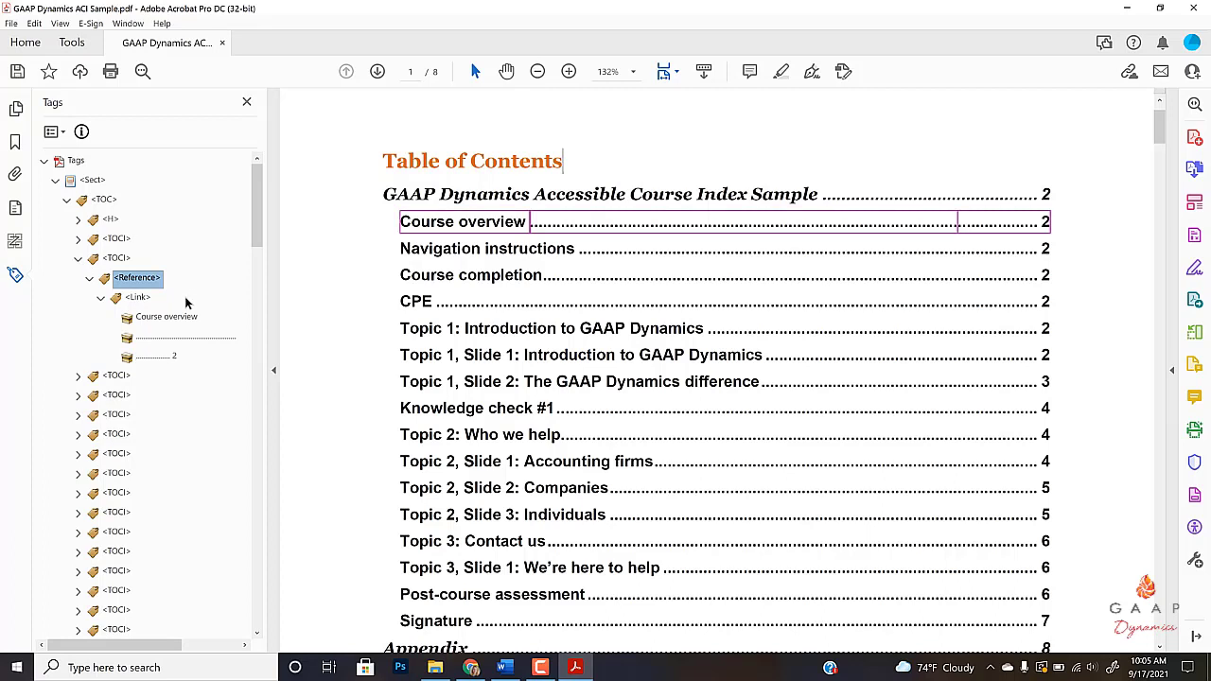
# Search the page for Unmarked Links from the Course overview entry's <Link> tag and tag the found link element
pyautogui.click(138, 298)
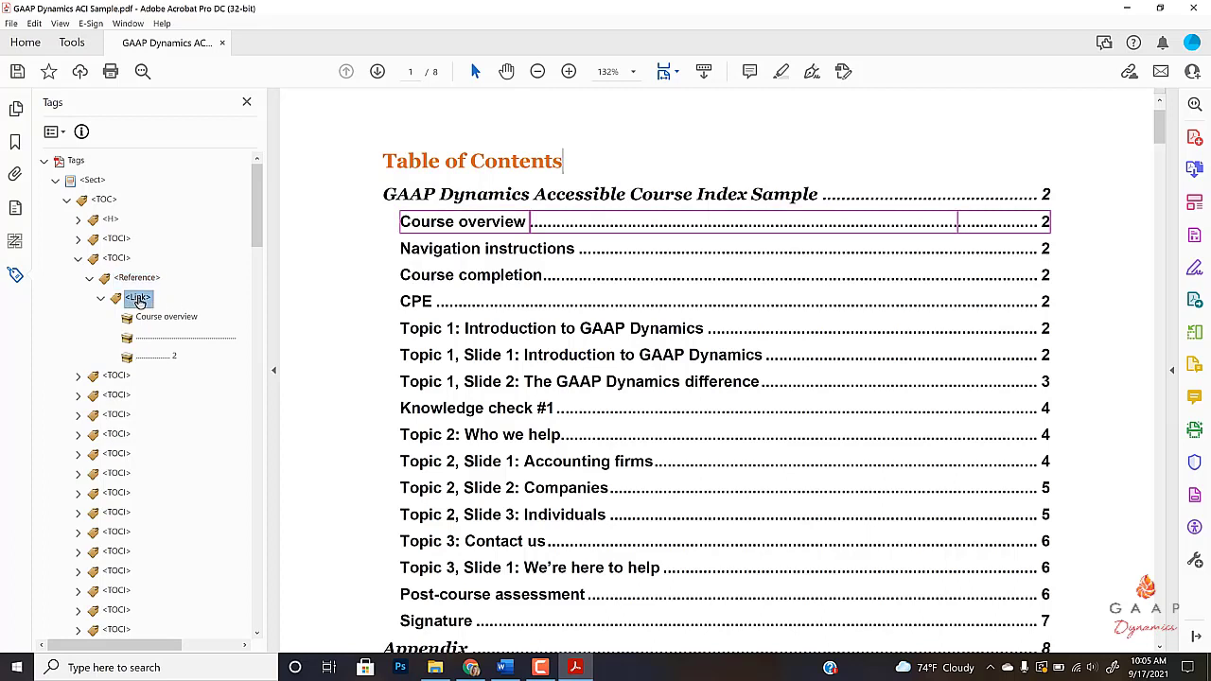
pyautogui.rightClick(140, 301)
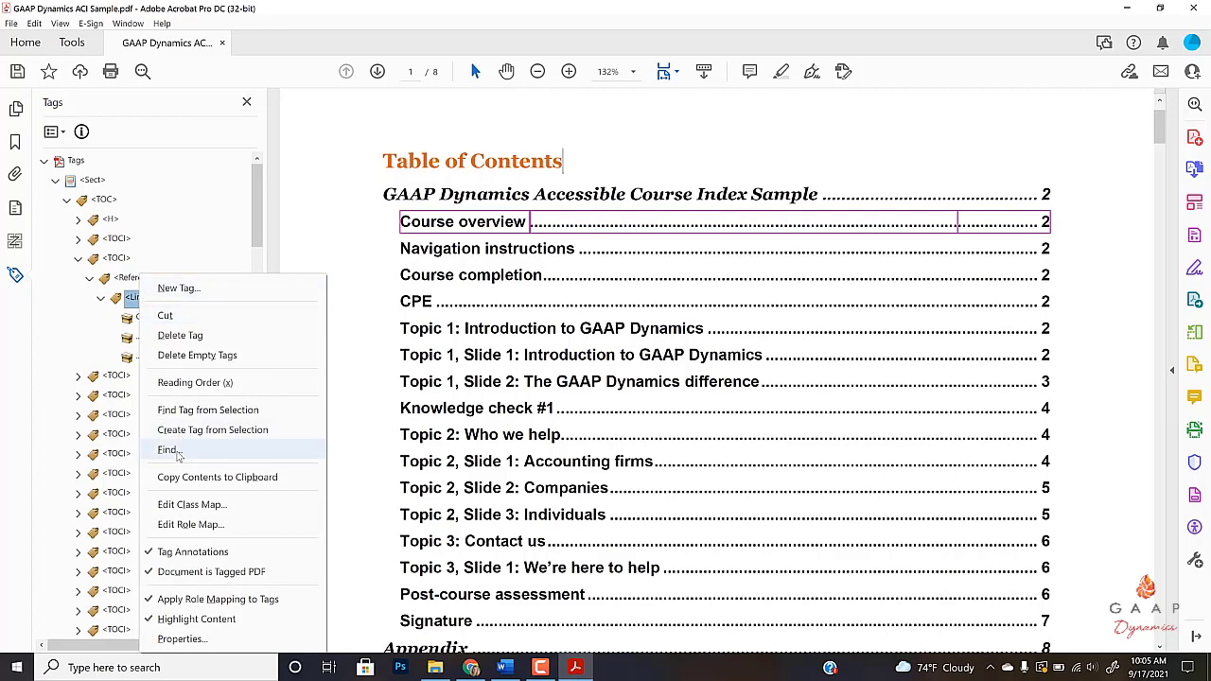
pyautogui.click(168, 449)
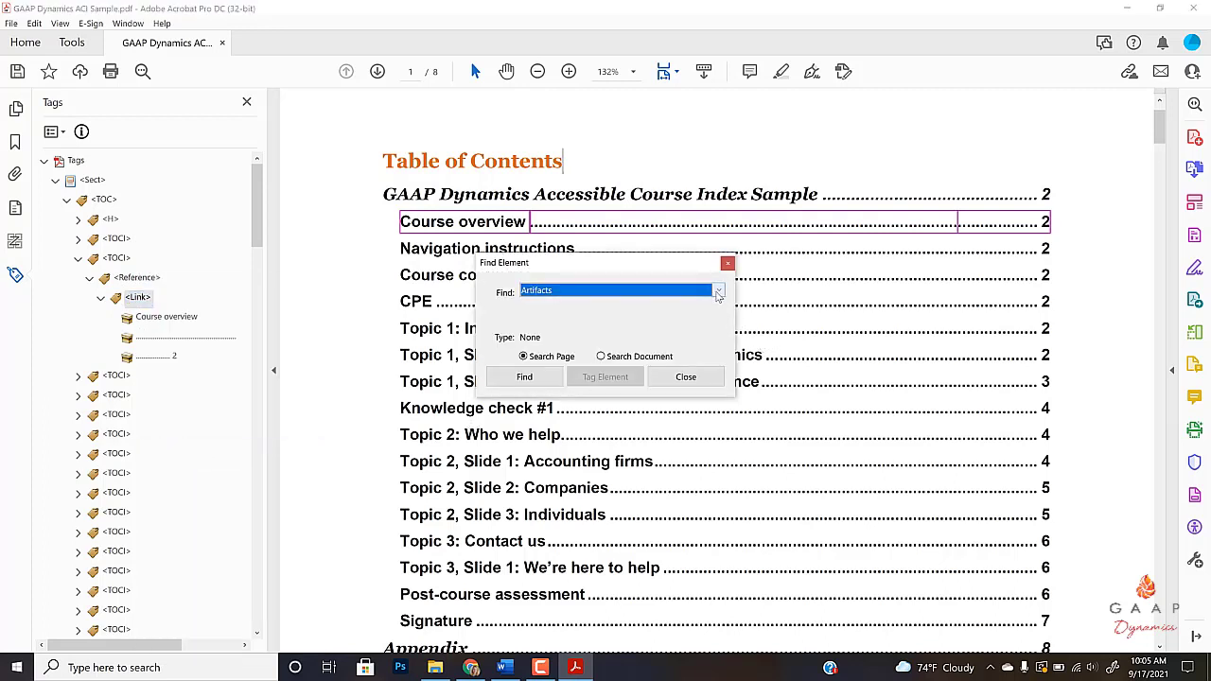
pyautogui.click(719, 294)
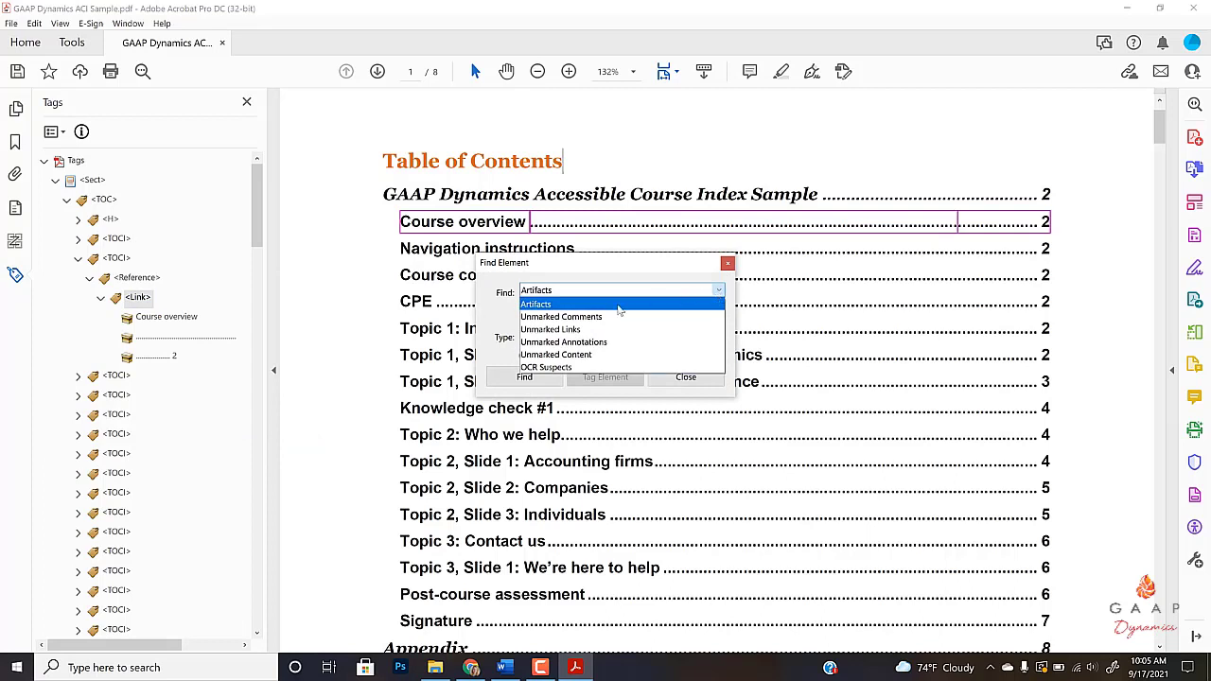
pyautogui.click(571, 331)
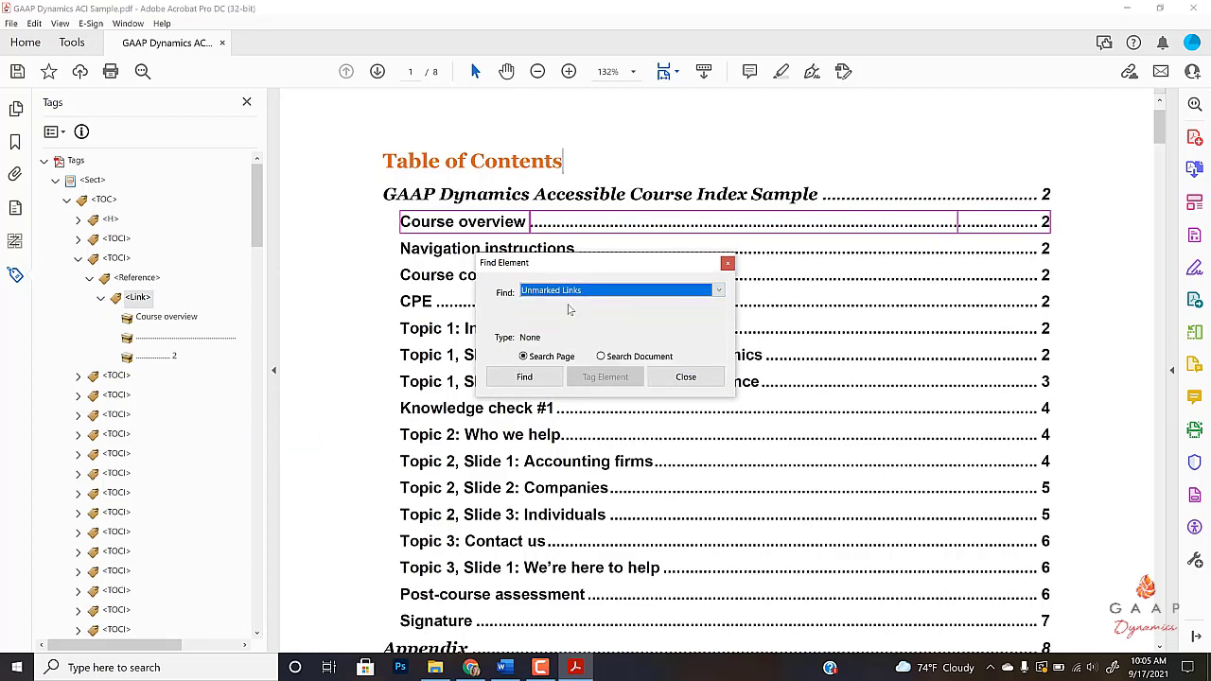
pyautogui.click(719, 291)
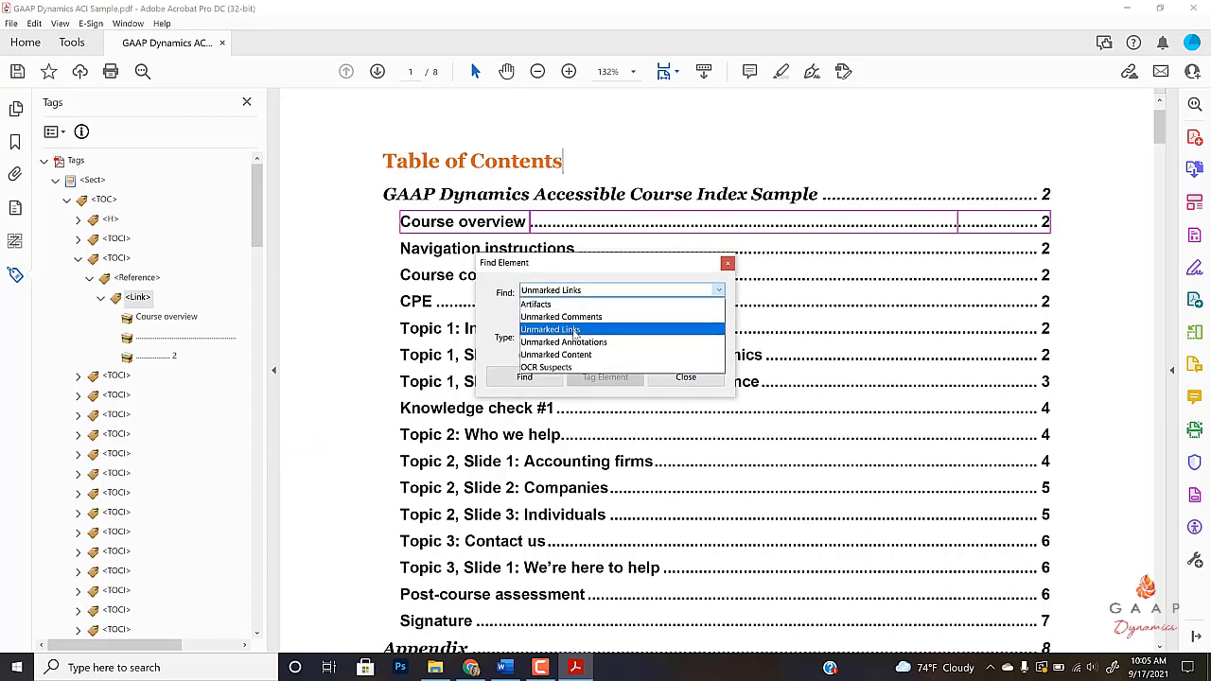
pyautogui.click(573, 333)
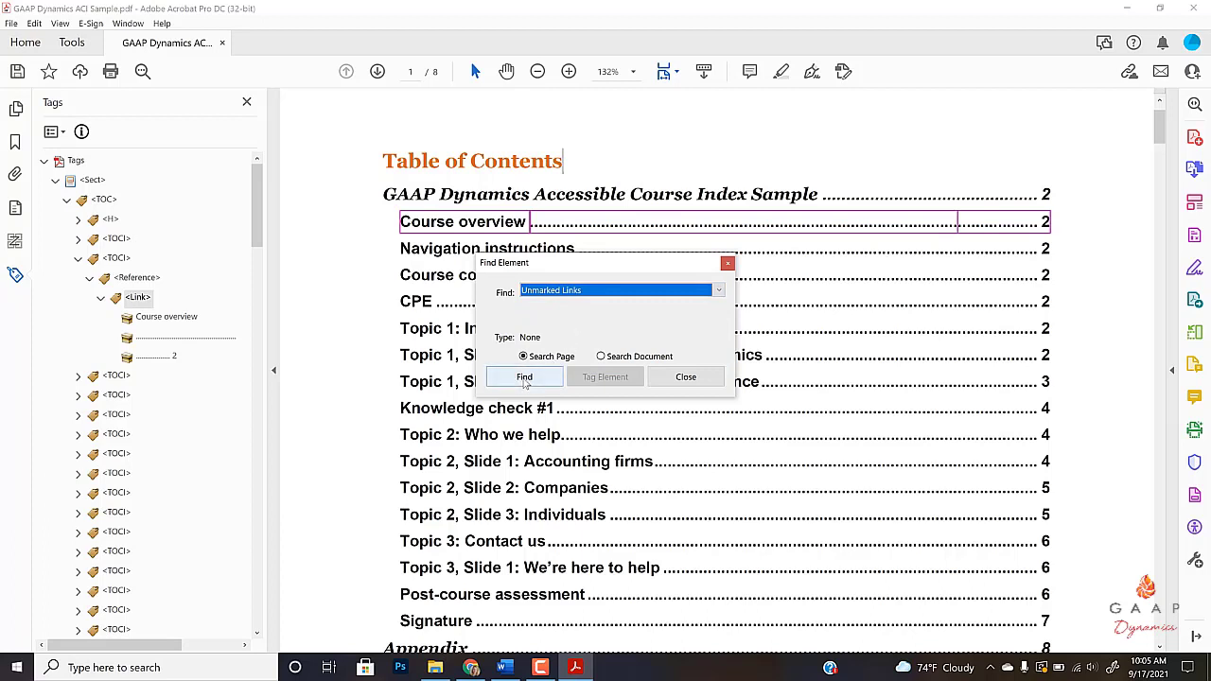
pyautogui.click(524, 378)
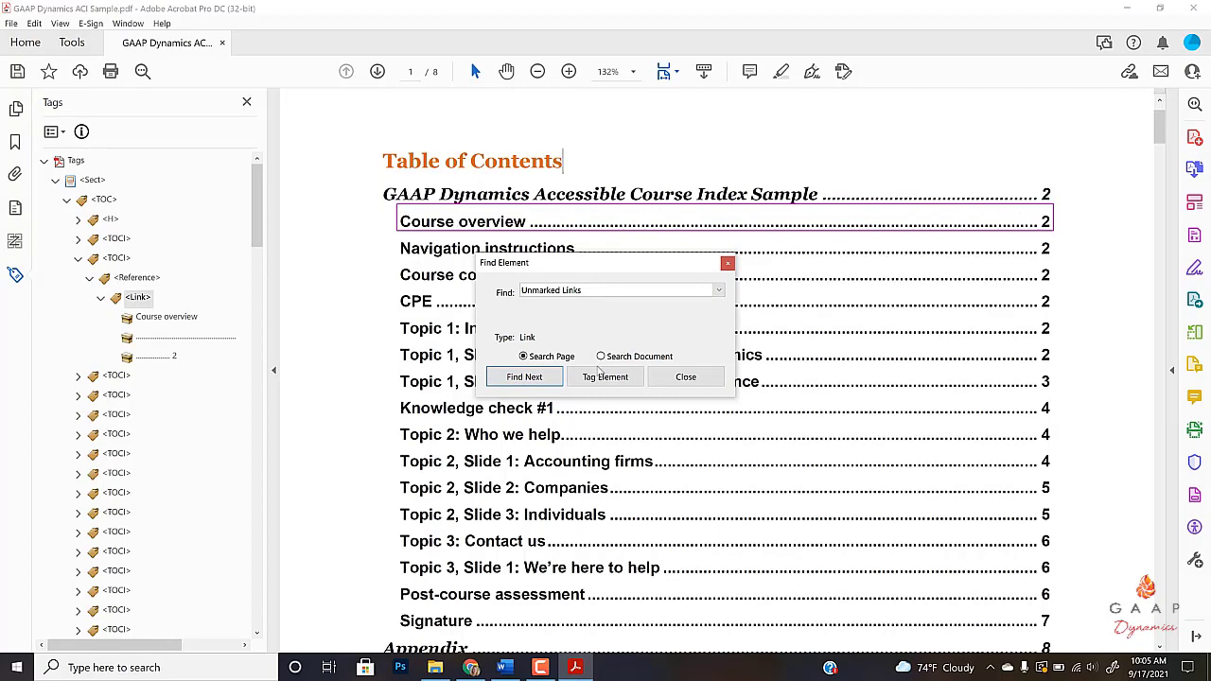
pyautogui.click(607, 378)
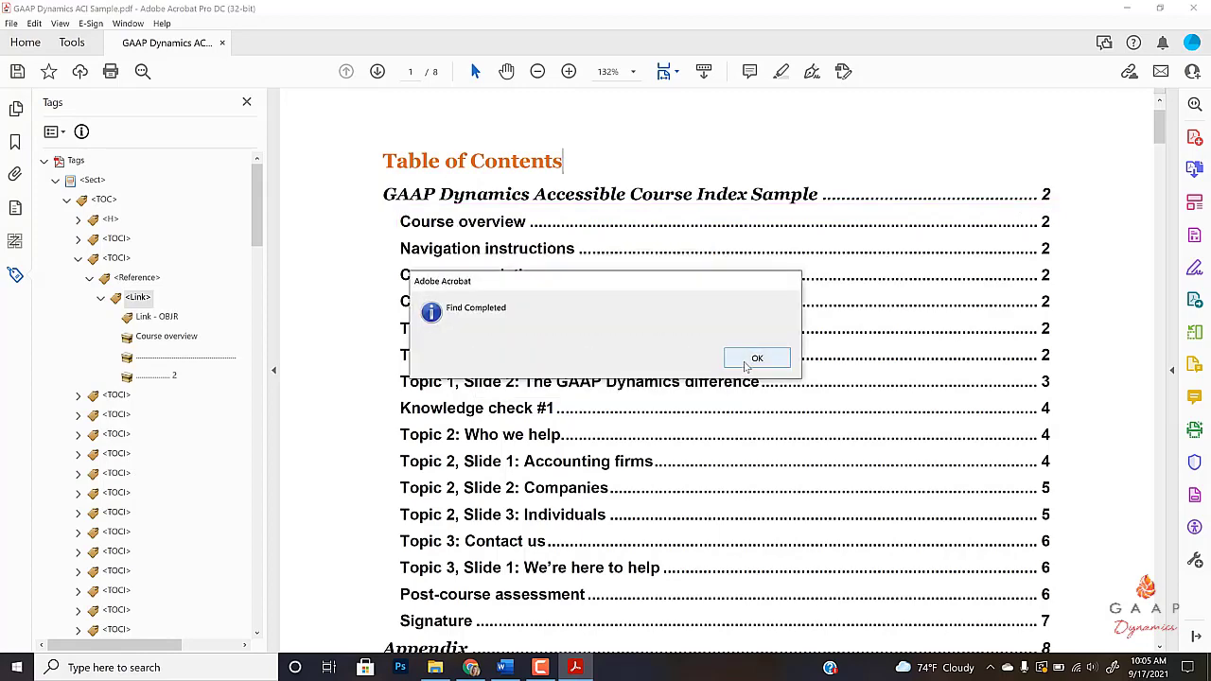
pyautogui.click(755, 359)
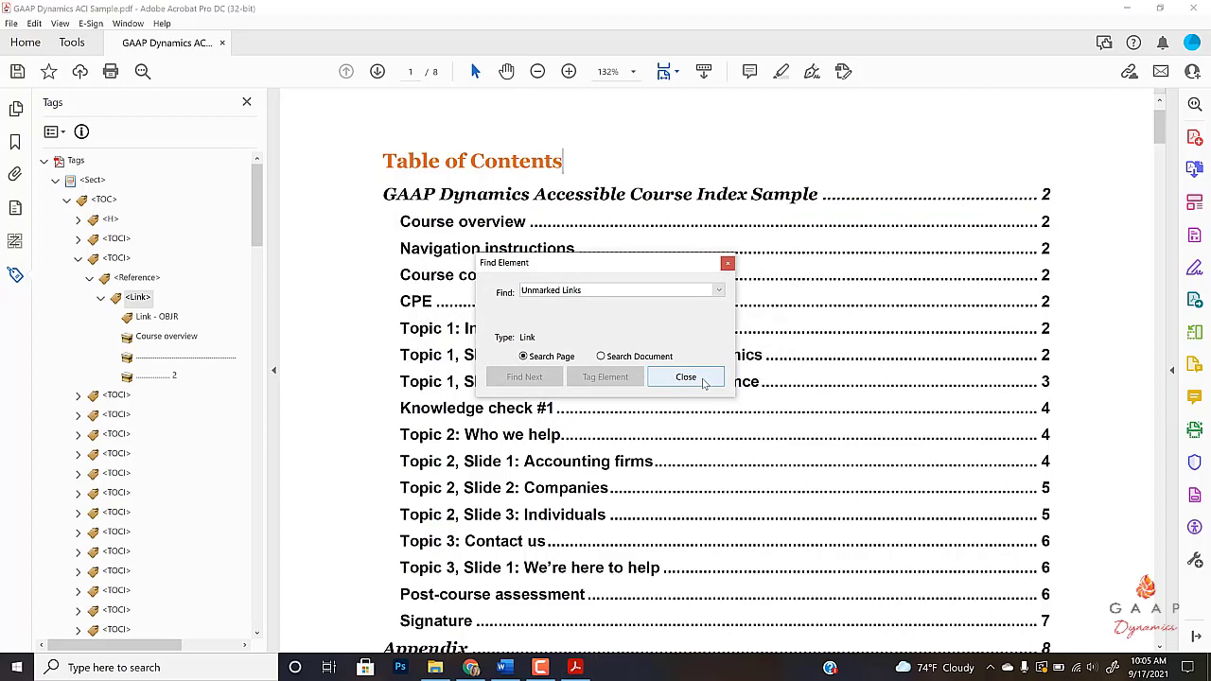
pyautogui.click(704, 380)
# Move the Link - OBJR item below the page number content in the Course overview <Link> tag and collapse that entry
pyautogui.click(156, 322)
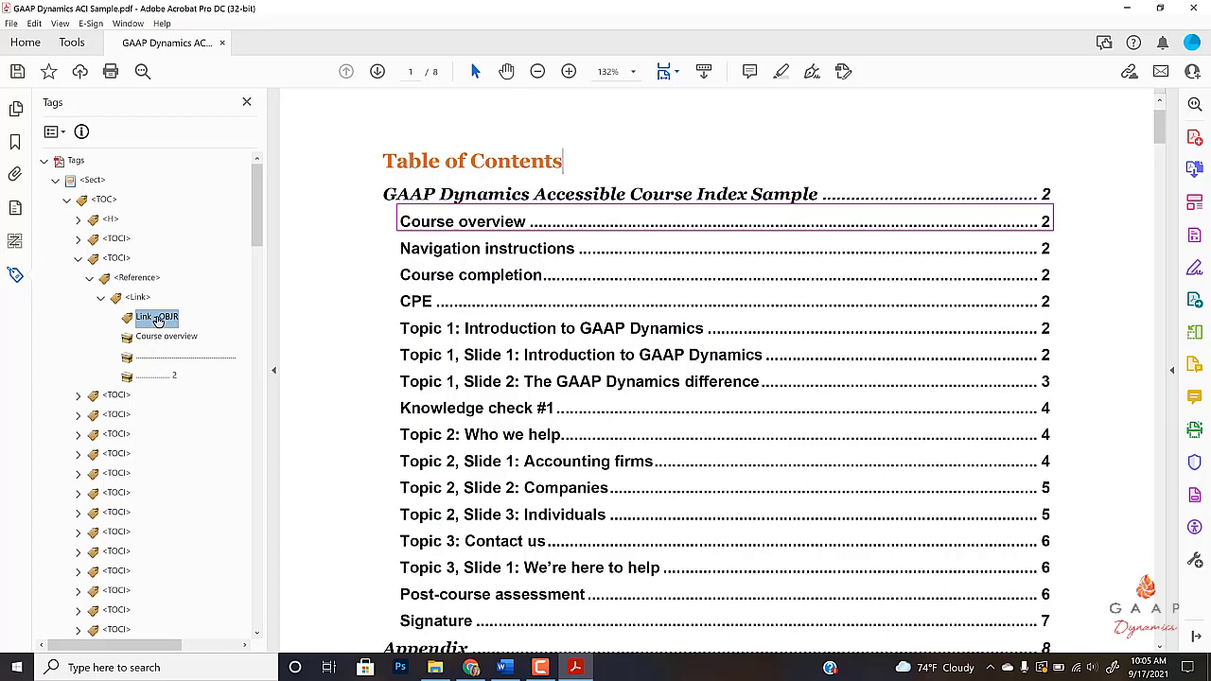
pyautogui.click(157, 378)
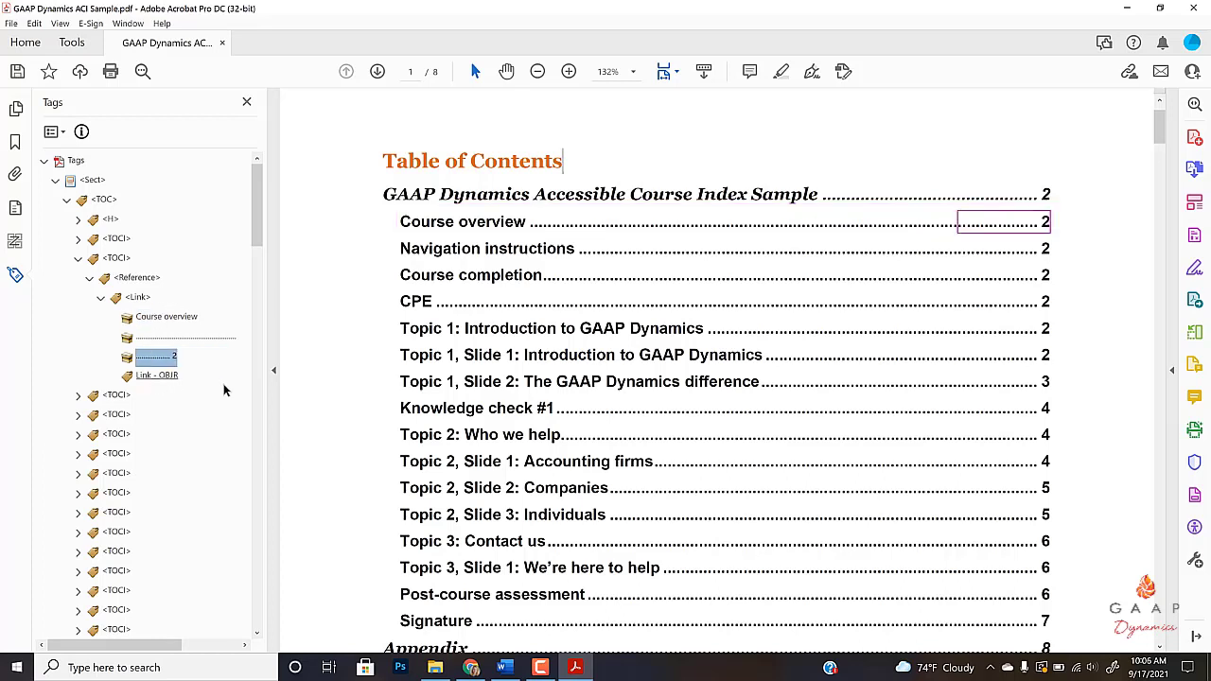
pyautogui.click(111, 264)
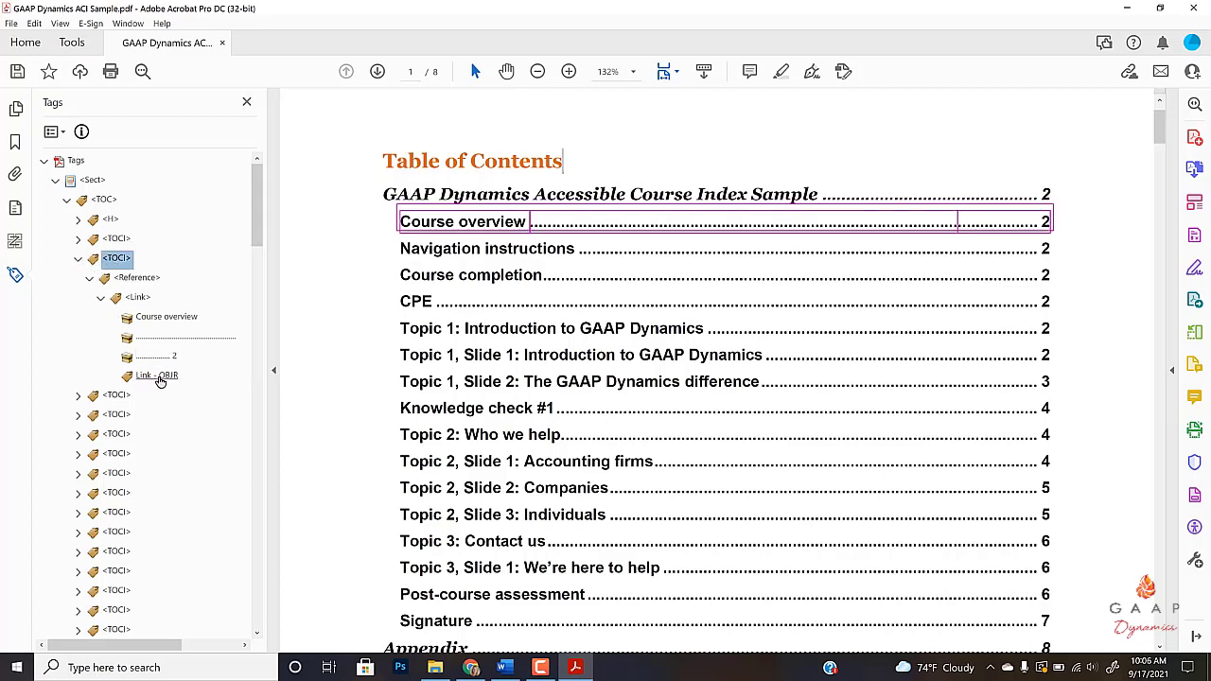
pyautogui.click(78, 260)
# Move the GAAP Dynamics Accessible Course Index Sample entry's dotted leader and page number into its first <Reference> tag, after the title text
pyautogui.click(78, 239)
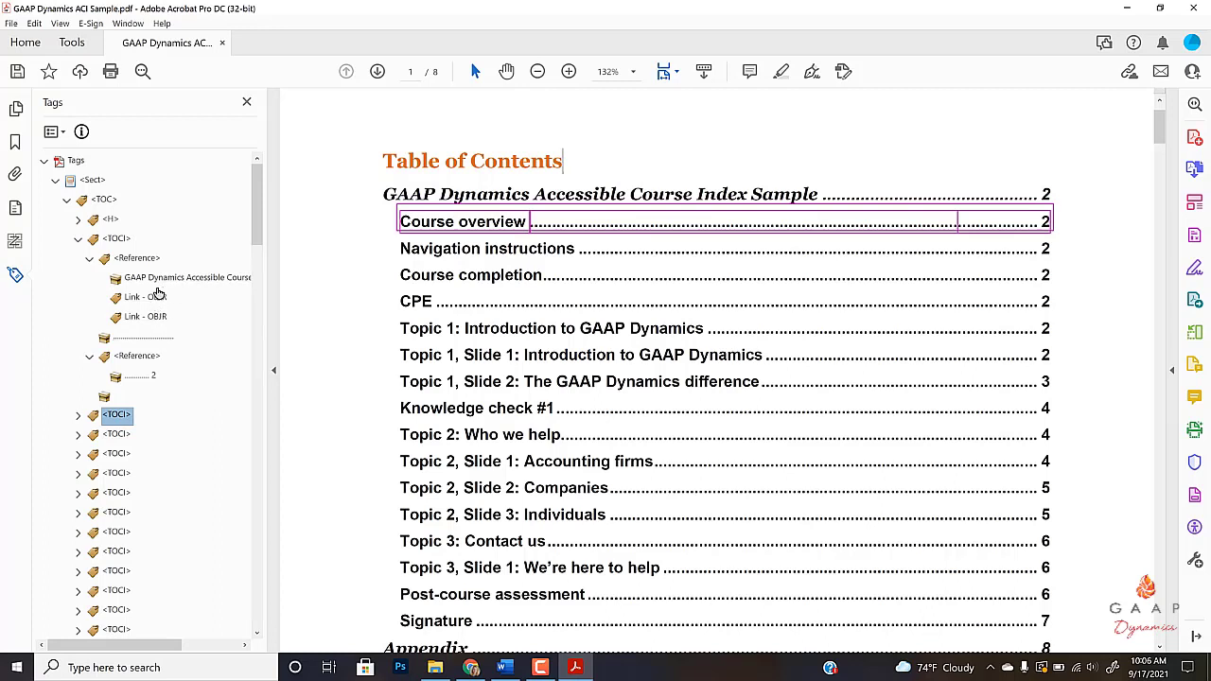
pyautogui.click(167, 281)
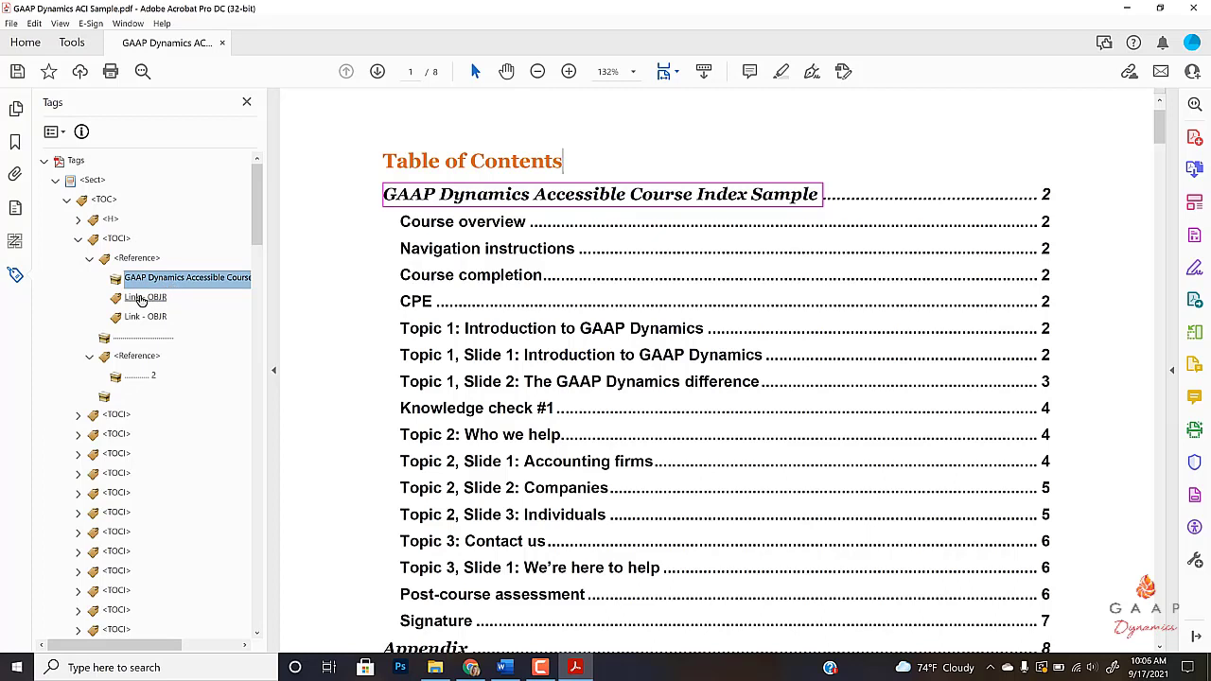
pyautogui.click(143, 299)
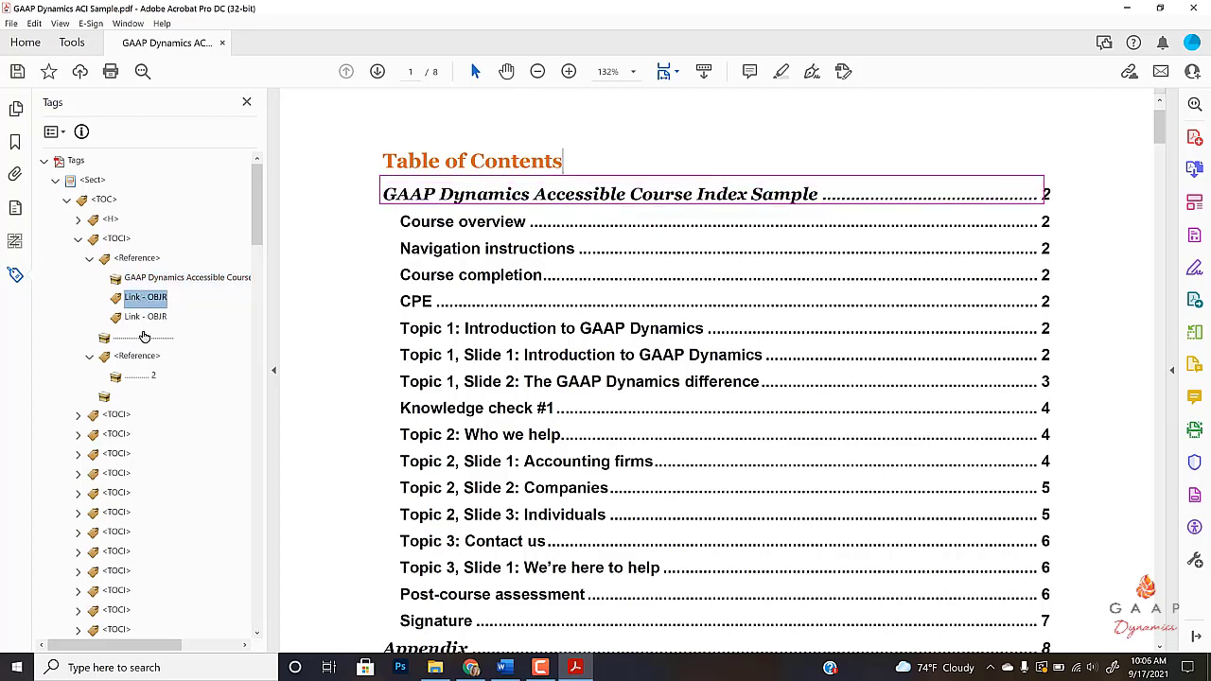
pyautogui.moveTo(144, 339); pyautogui.dragTo(156, 288)
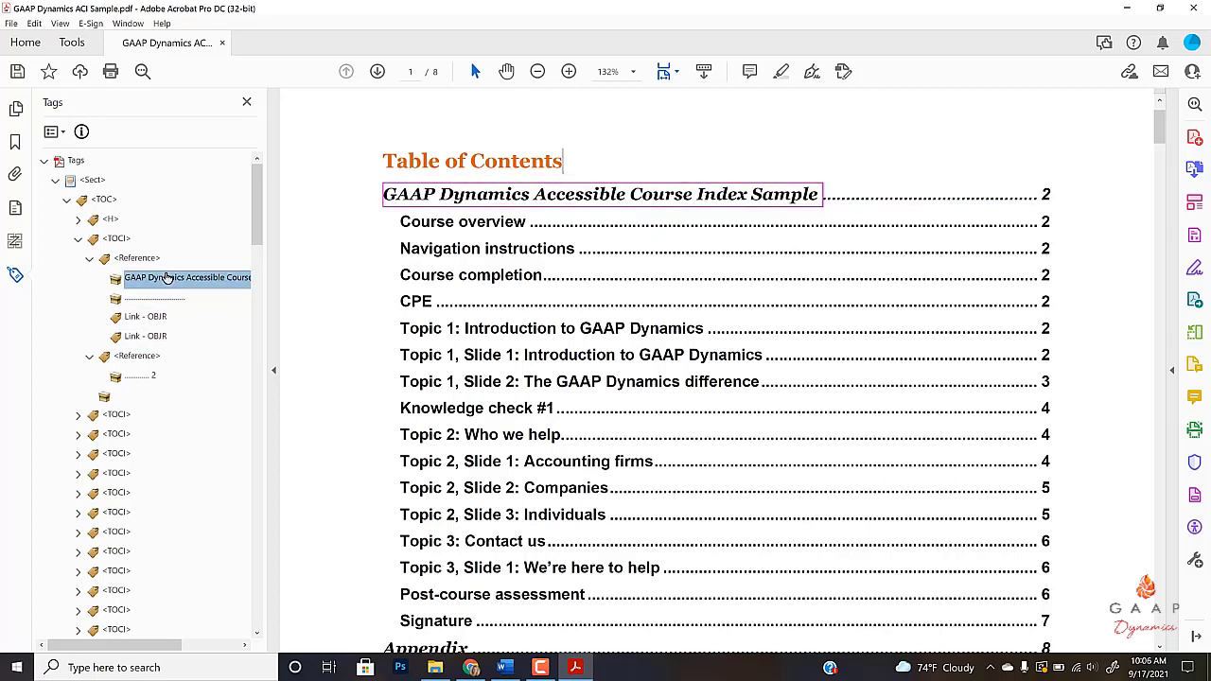
pyautogui.click(142, 378)
pyautogui.moveTo(145, 381); pyautogui.dragTo(150, 303)
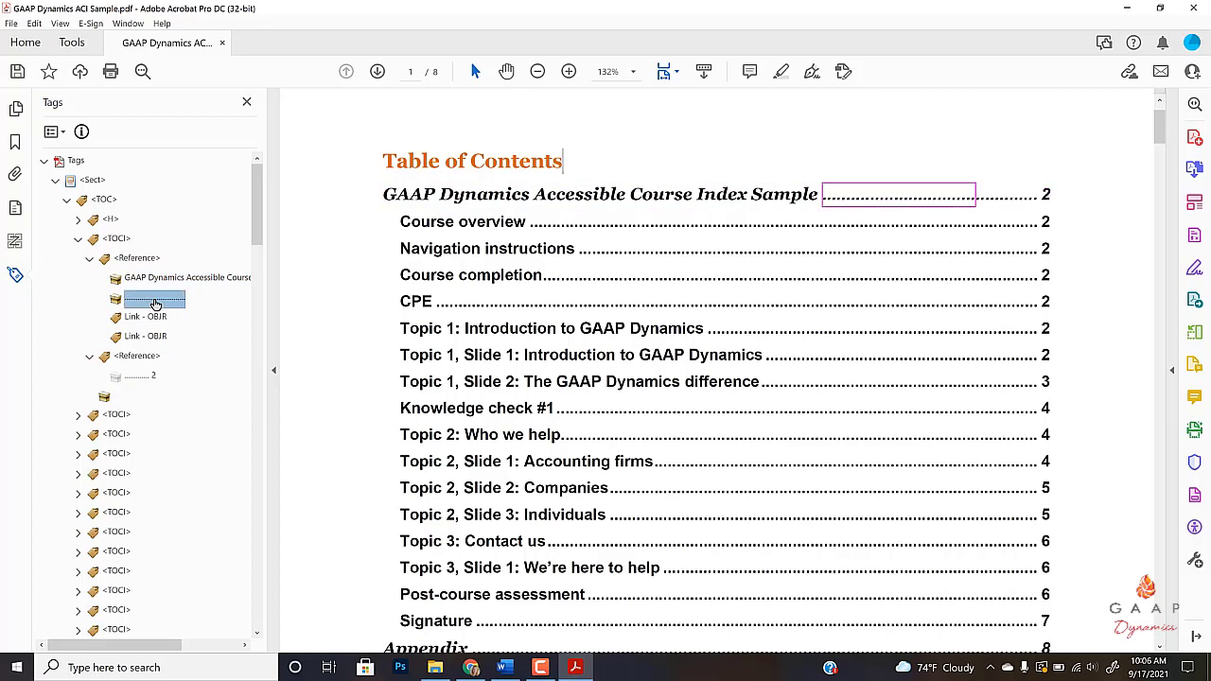
# Delete the two Link - OBJR items, the empty second <Reference> tag and the blank content item from the first TOCI entry
pyautogui.click(144, 338)
pyautogui.keyDown('shift'); pyautogui.click(144, 357); pyautogui.keyUp('shift')
pyautogui.rightClick(142, 358)
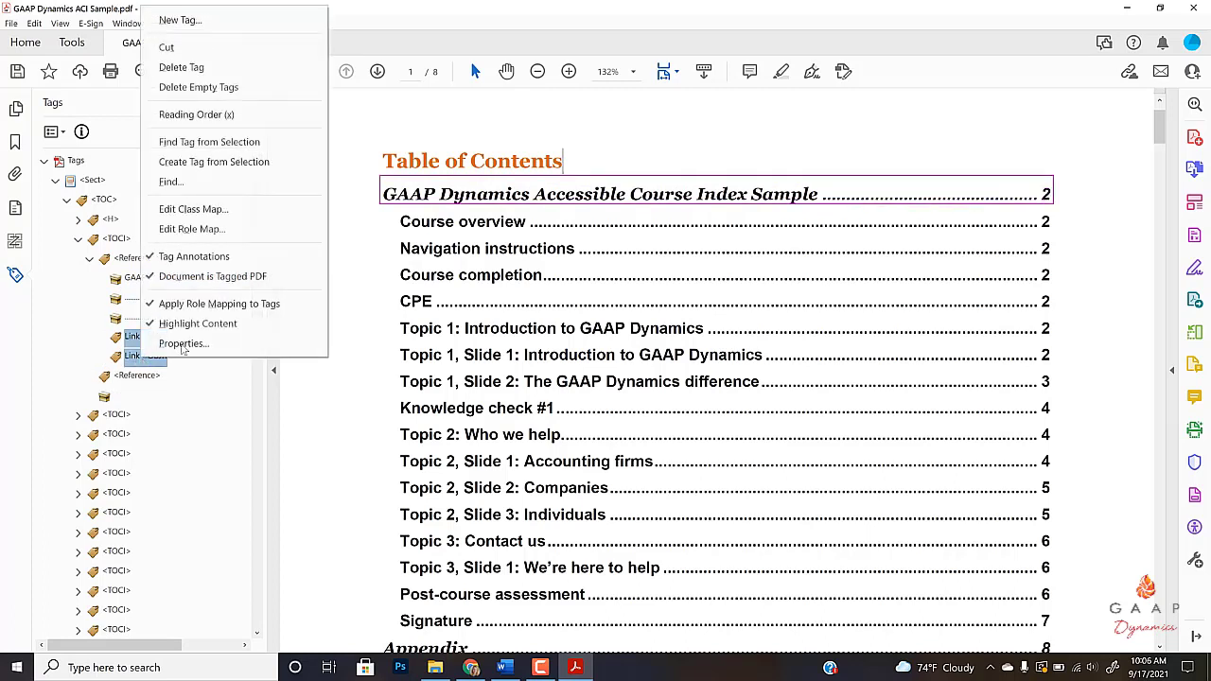
pyautogui.click(193, 68)
pyautogui.click(137, 337)
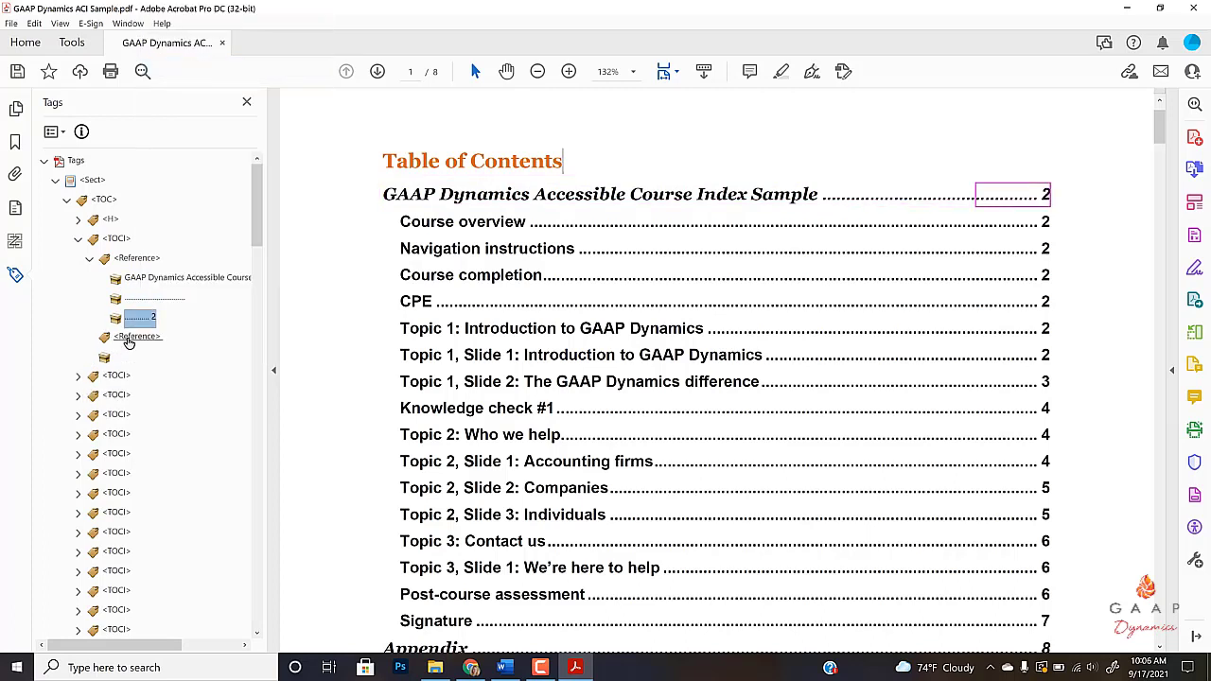
pyautogui.rightClick(137, 339)
pyautogui.click(180, 402)
pyautogui.rightClick(110, 341)
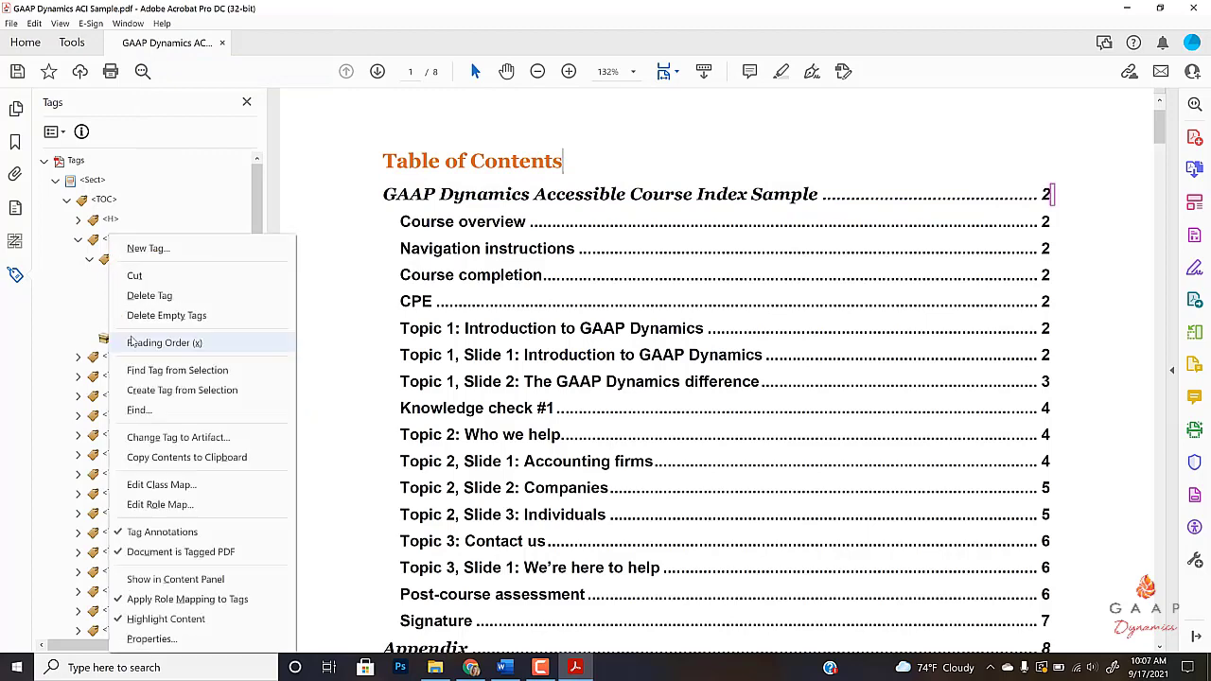
pyautogui.click(149, 296)
# Add a new Link tag to the first TOCI entry and move the title text, dotted leader and page number from <Reference> into it
pyautogui.rightClick(143, 255)
pyautogui.click(170, 271)
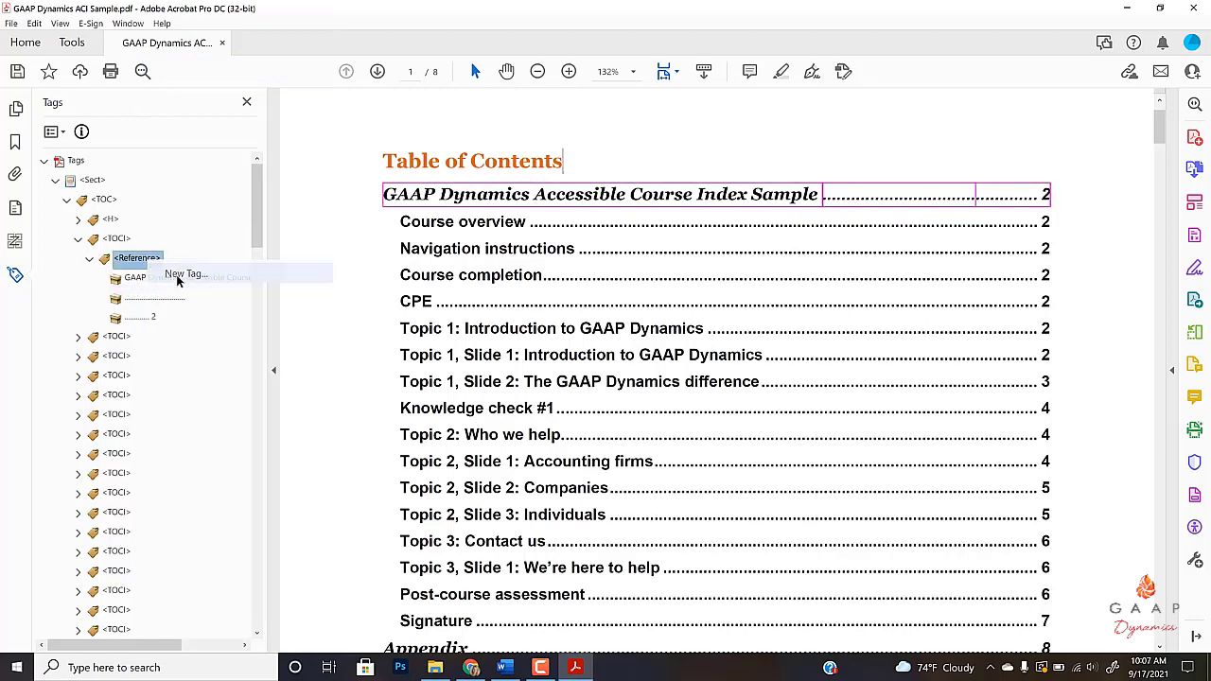
pyautogui.click(600, 355)
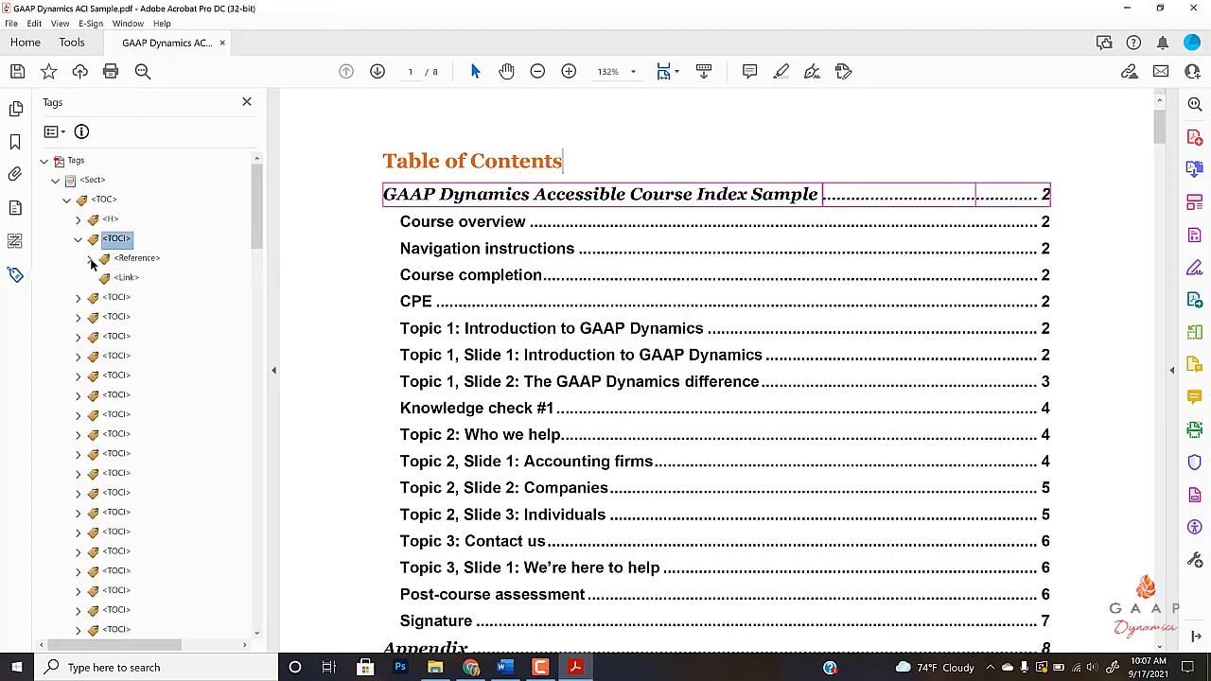
pyautogui.moveTo(133, 277); pyautogui.dragTo(128, 341)
pyautogui.rightClick(128, 339)
pyautogui.click(168, 382)
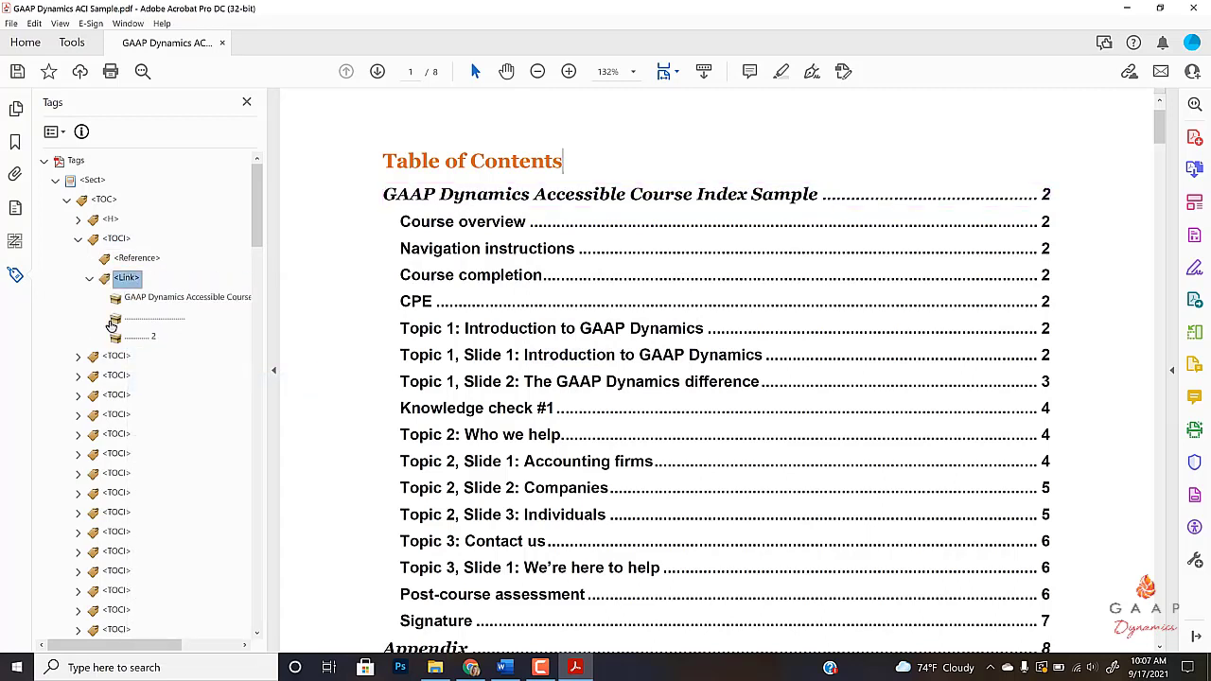
# Cut the first TOCI entry's <Link> tag, paste it as a child of its <Reference> tag and expand it
pyautogui.rightClick(128, 280)
pyautogui.click(158, 320)
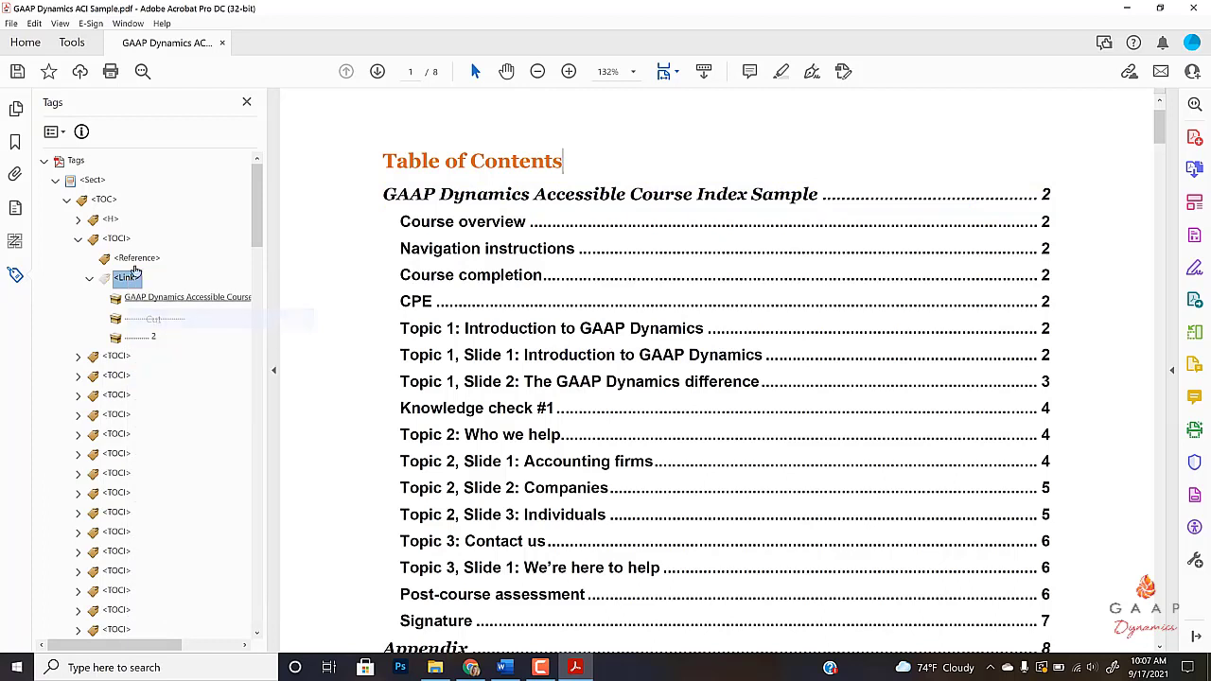
pyautogui.rightClick(136, 262)
pyautogui.click(176, 343)
pyautogui.click(112, 277)
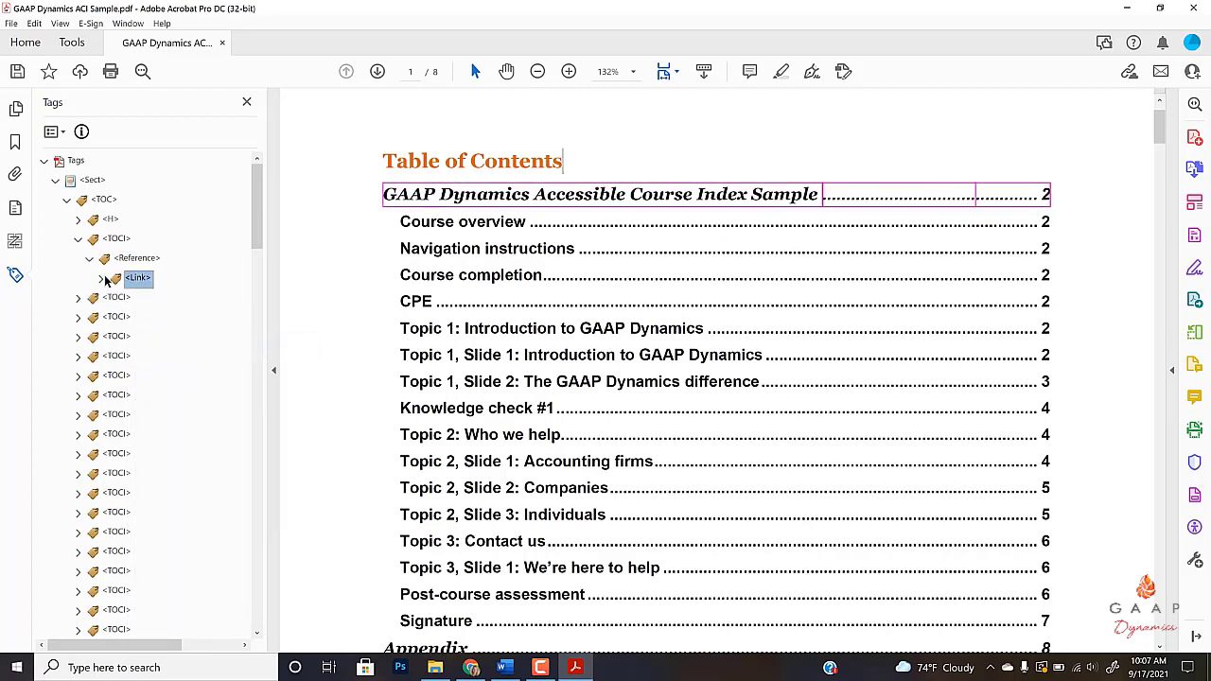
pyautogui.click(98, 280)
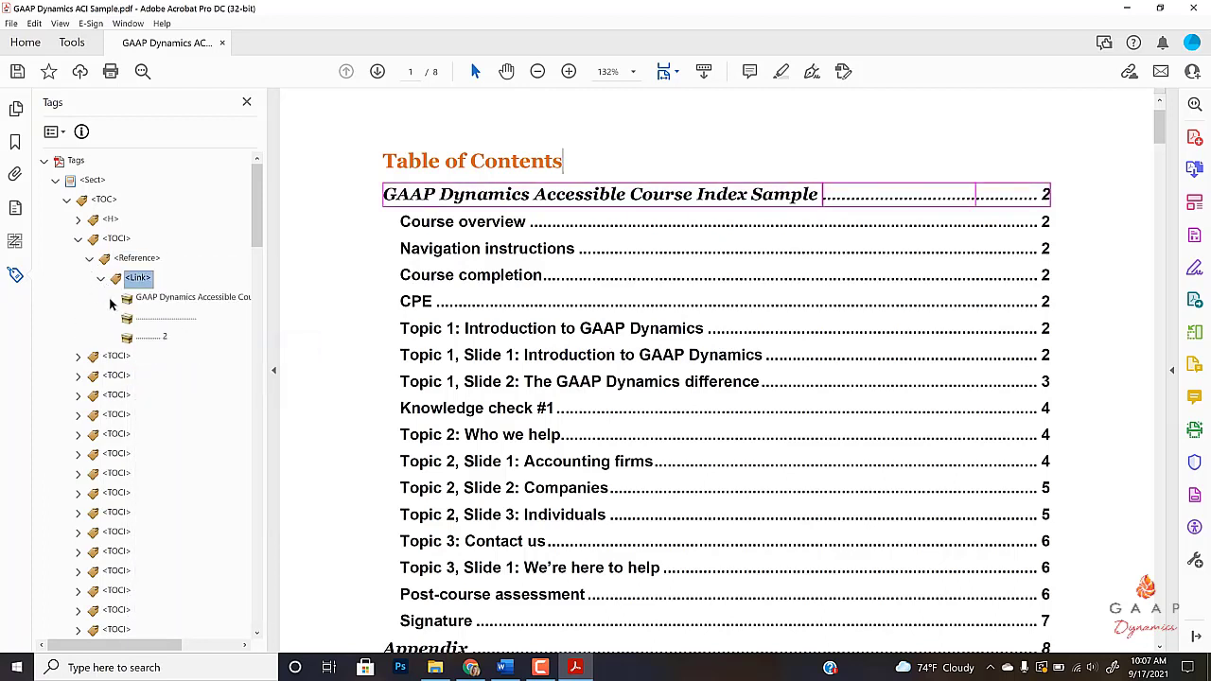
# Search the page for Unmarked Links from the first TOCI entry's <Link> tag and tag both found link elements
pyautogui.rightClick(138, 277)
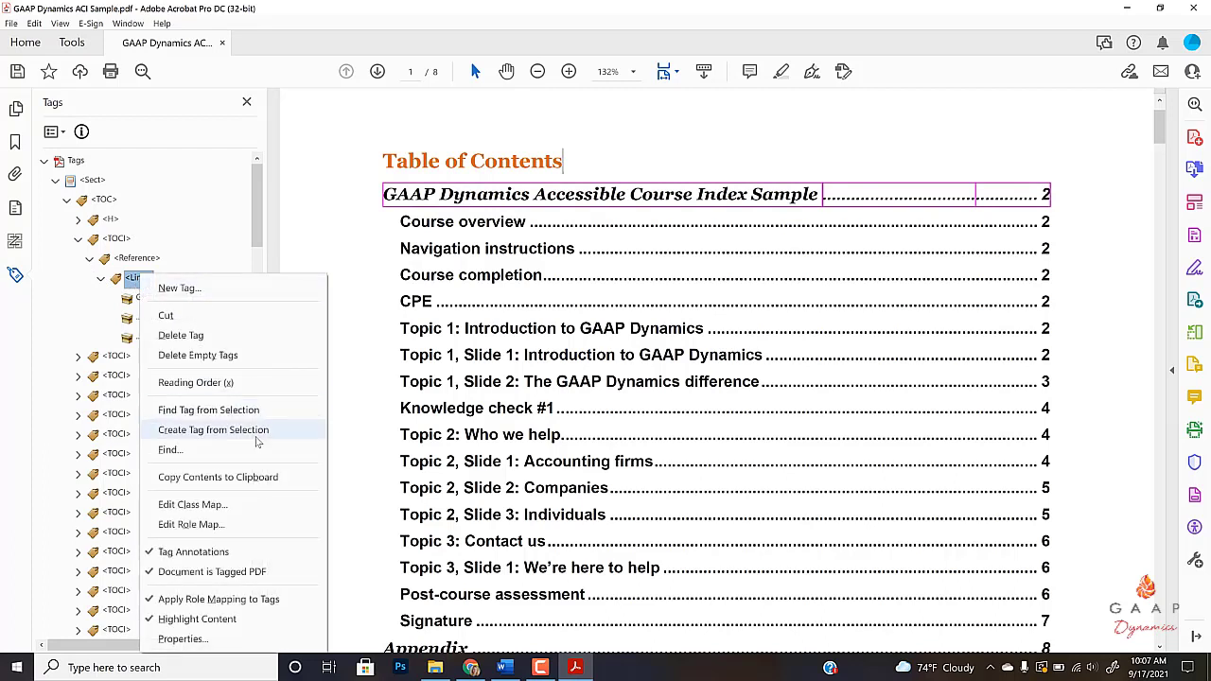
pyautogui.click(218, 451)
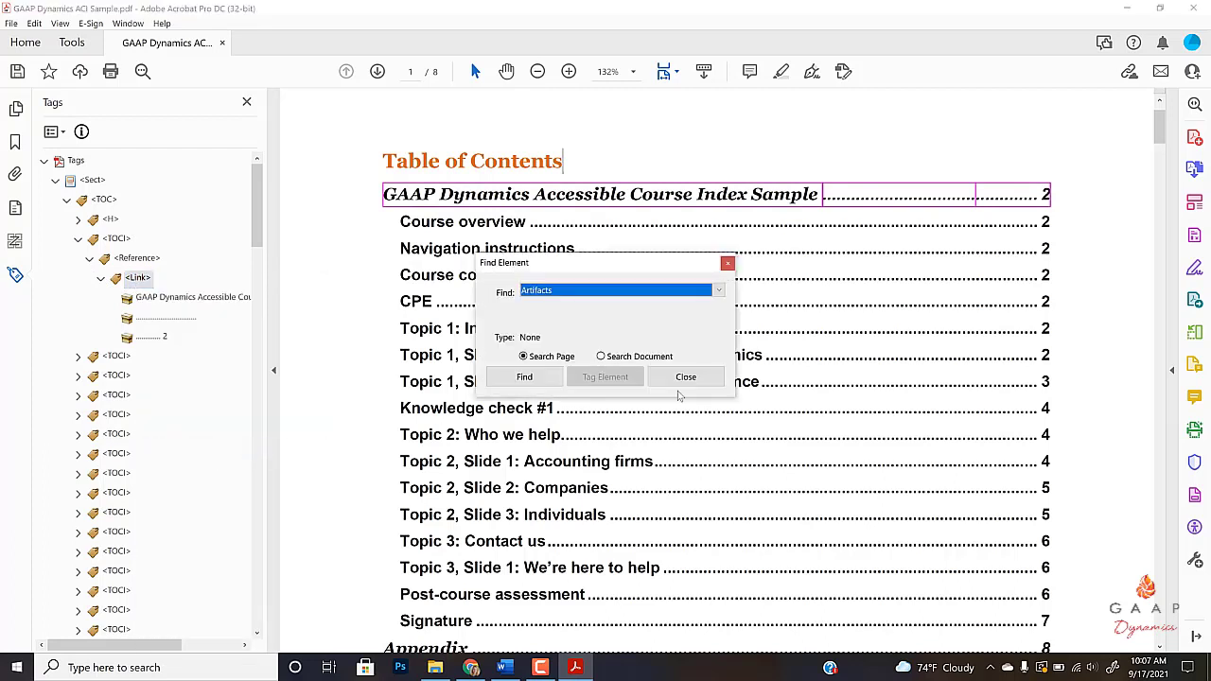
pyautogui.click(630, 292)
pyautogui.click(572, 329)
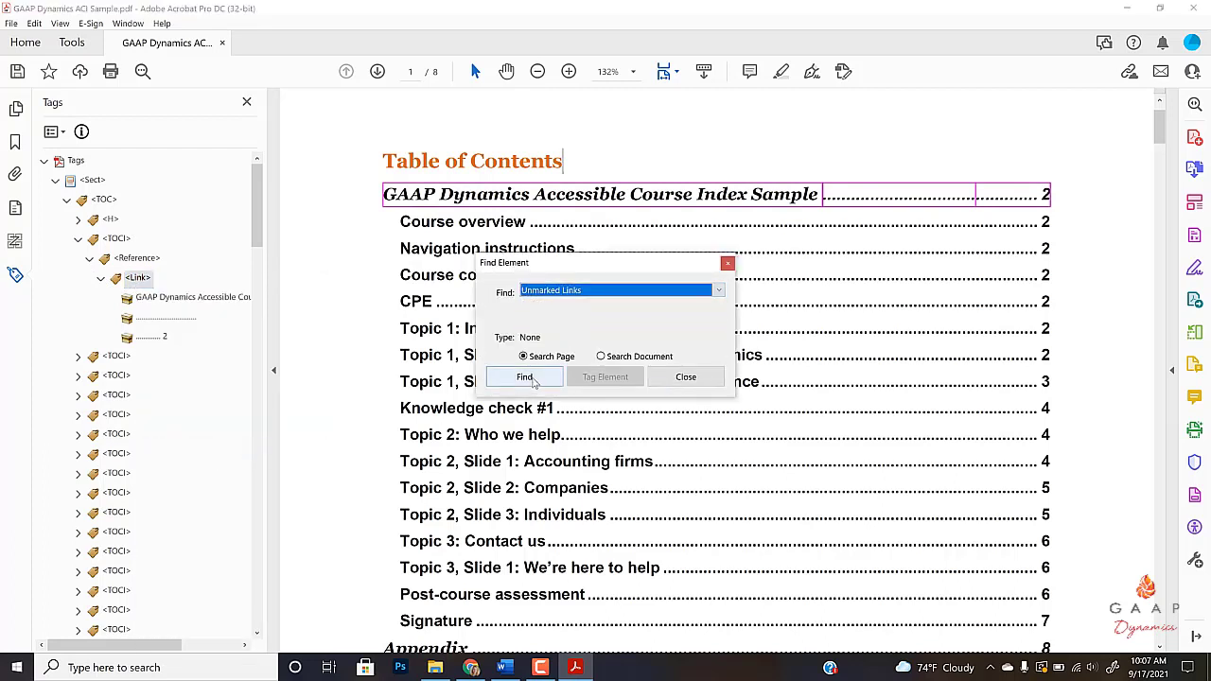
pyautogui.click(526, 378)
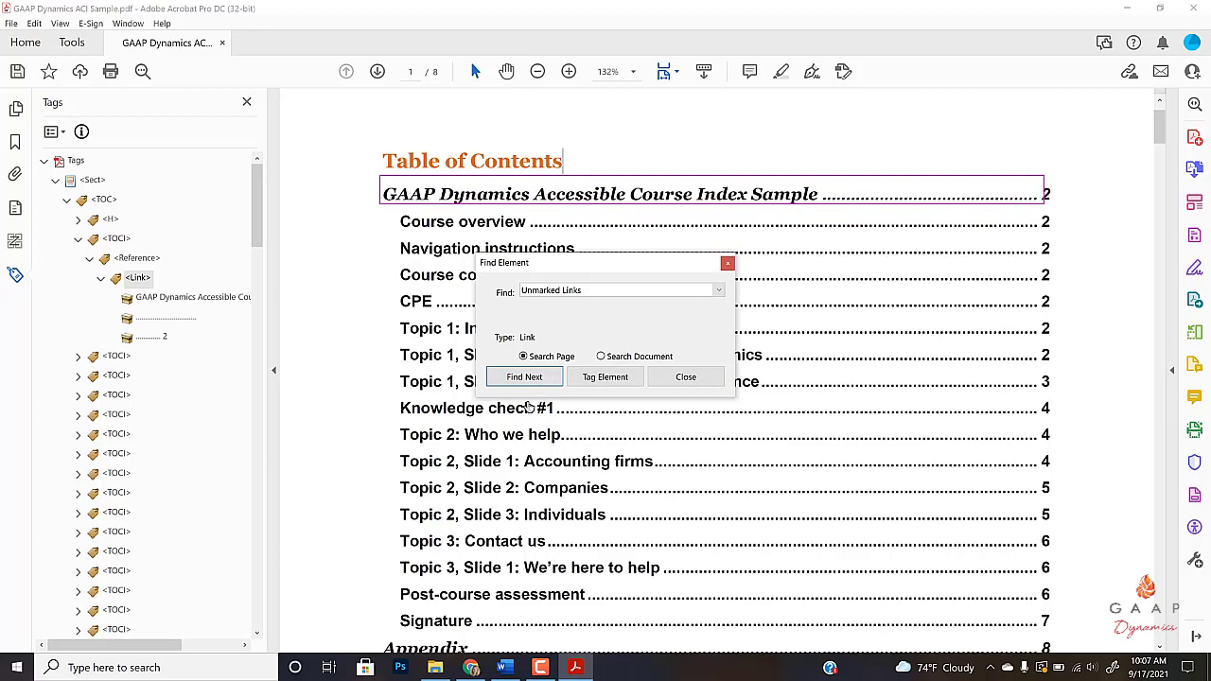
pyautogui.click(595, 382)
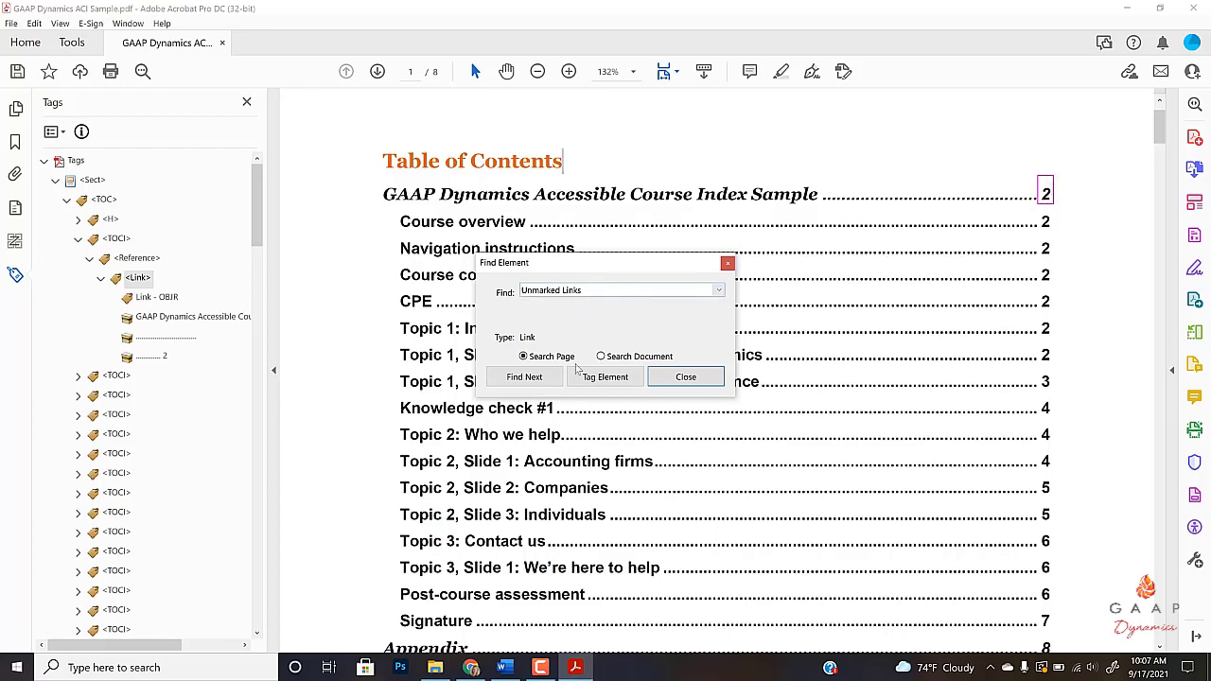
pyautogui.click(590, 382)
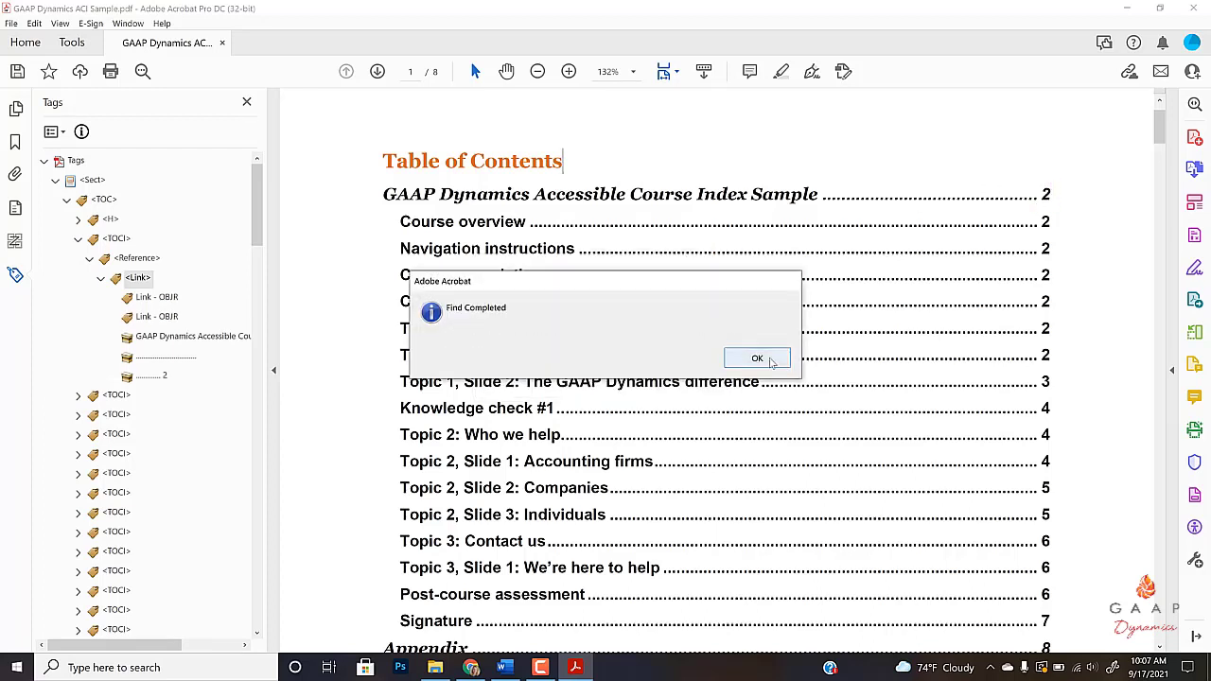
pyautogui.click(770, 361)
pyautogui.click(705, 379)
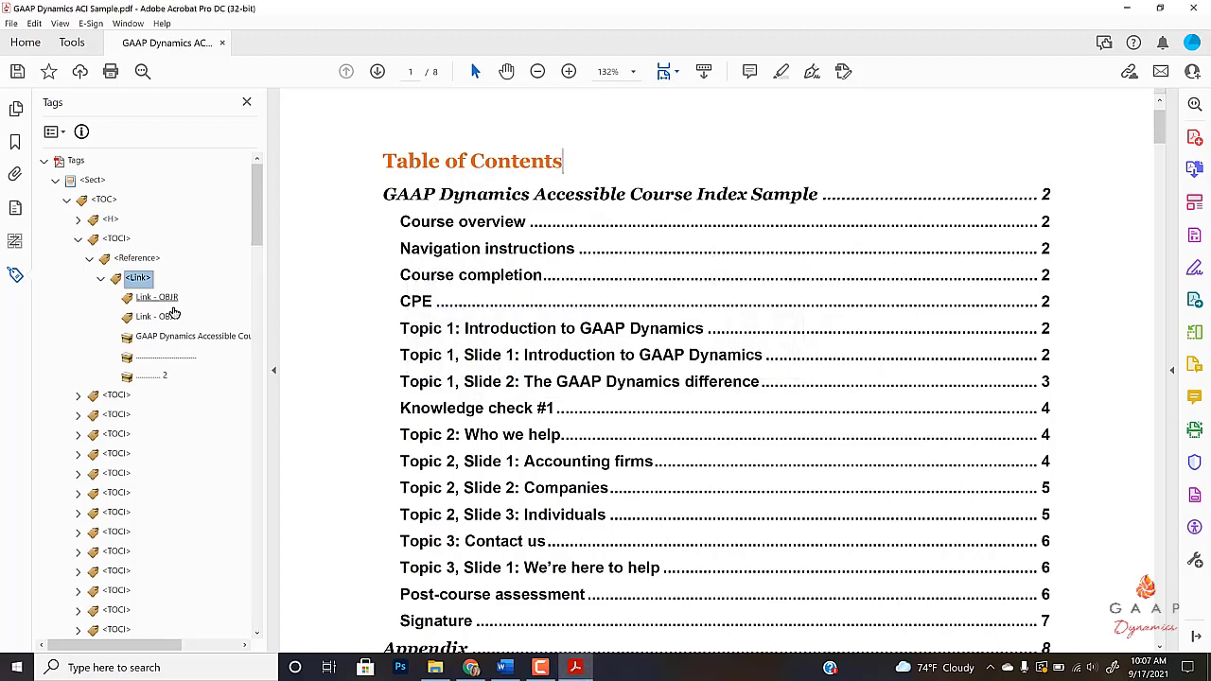
# Move both Link - OBJR items below the title text, dotted leader and page number in the first TOCI entry's <Link> tag
pyautogui.click(164, 303)
pyautogui.click(164, 317)
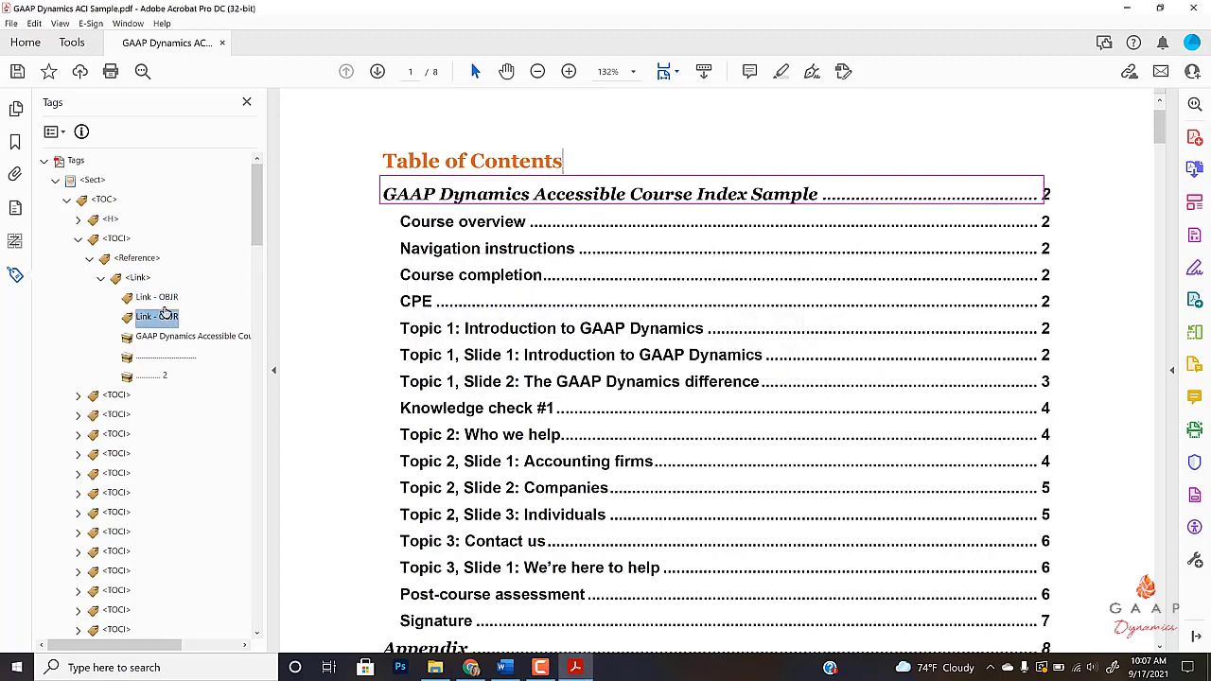
pyautogui.click(164, 301)
pyautogui.click(165, 316)
pyautogui.click(162, 301)
pyautogui.click(165, 319)
pyautogui.moveTo(161, 326); pyautogui.dragTo(157, 383)
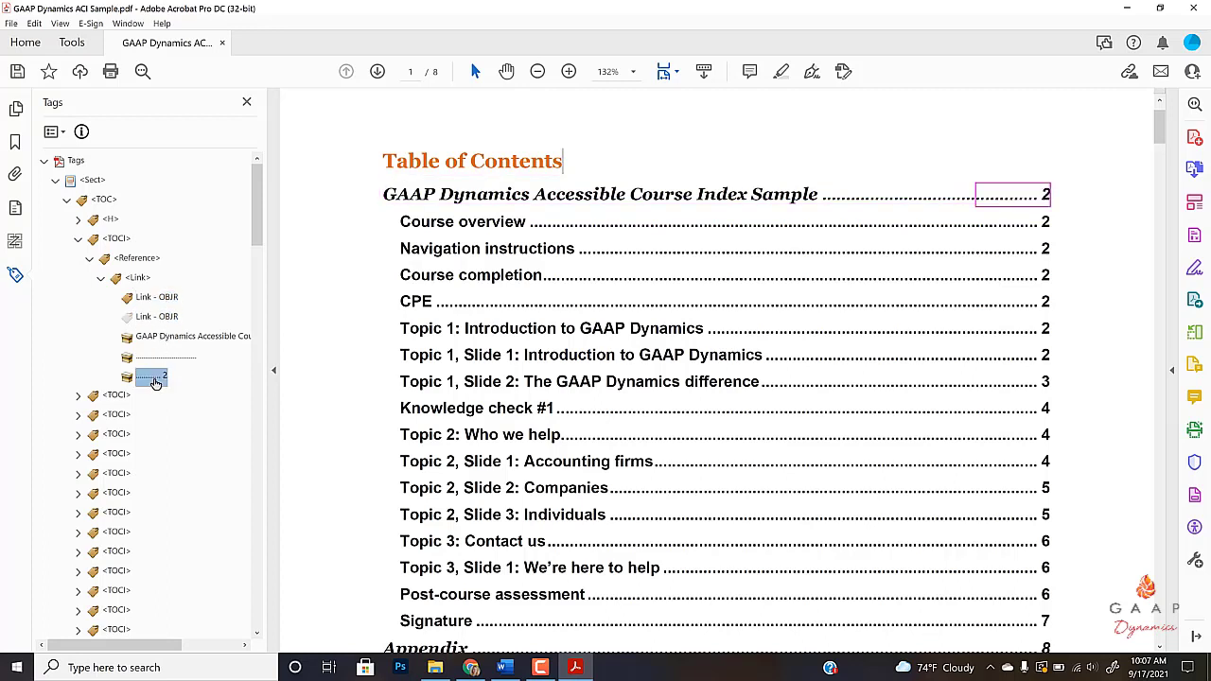
pyautogui.moveTo(163, 299); pyautogui.dragTo(163, 382)
# Check the order of the items in the first TOCI entry's <Link> tag against the page and collapse the entry
pyautogui.click(159, 305)
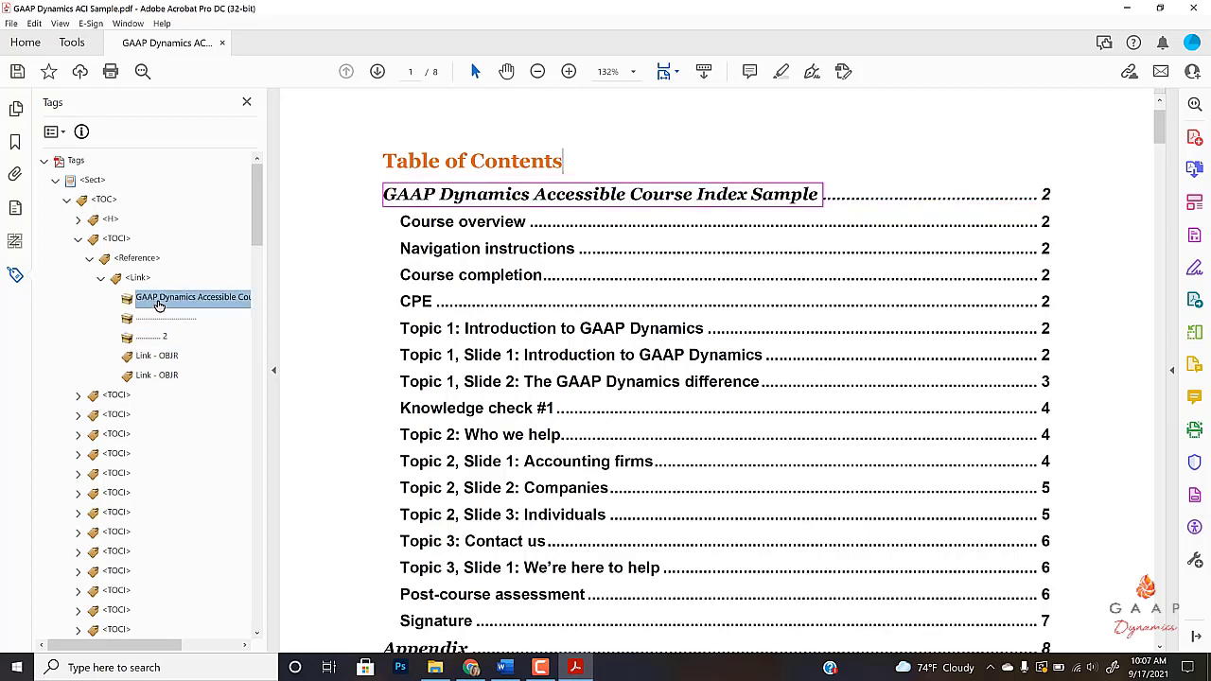
pyautogui.press('Down')
pyautogui.press('Down')
pyautogui.press('Down')
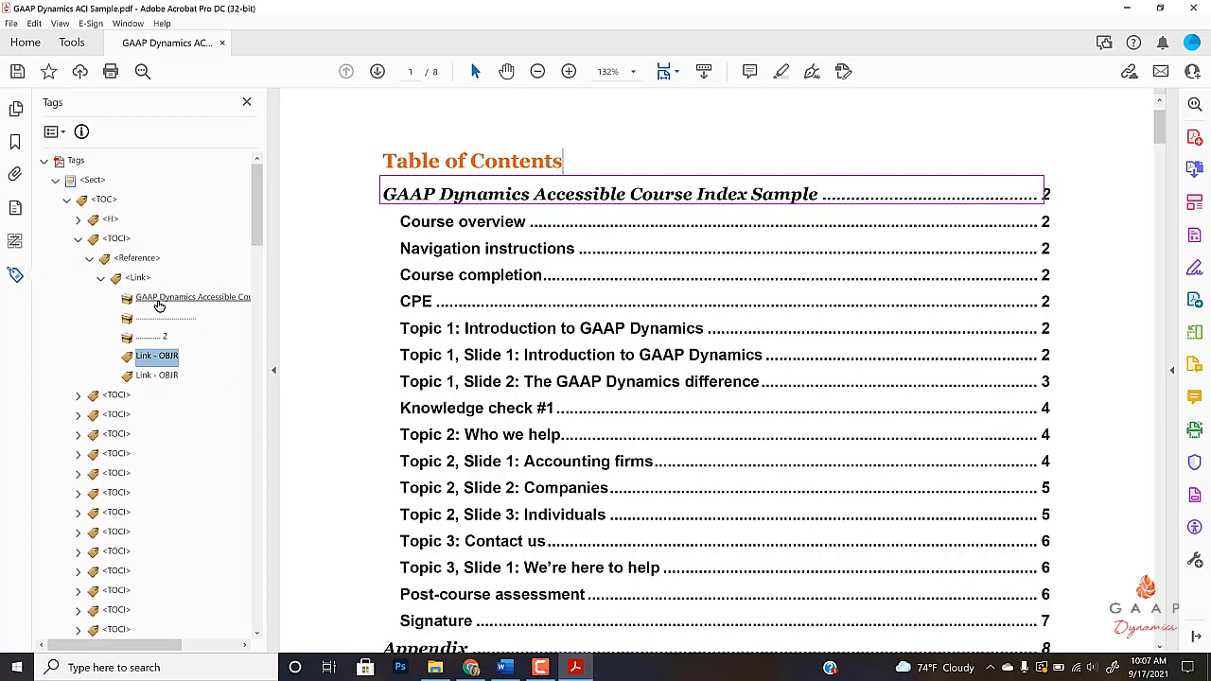
pyautogui.press('Down')
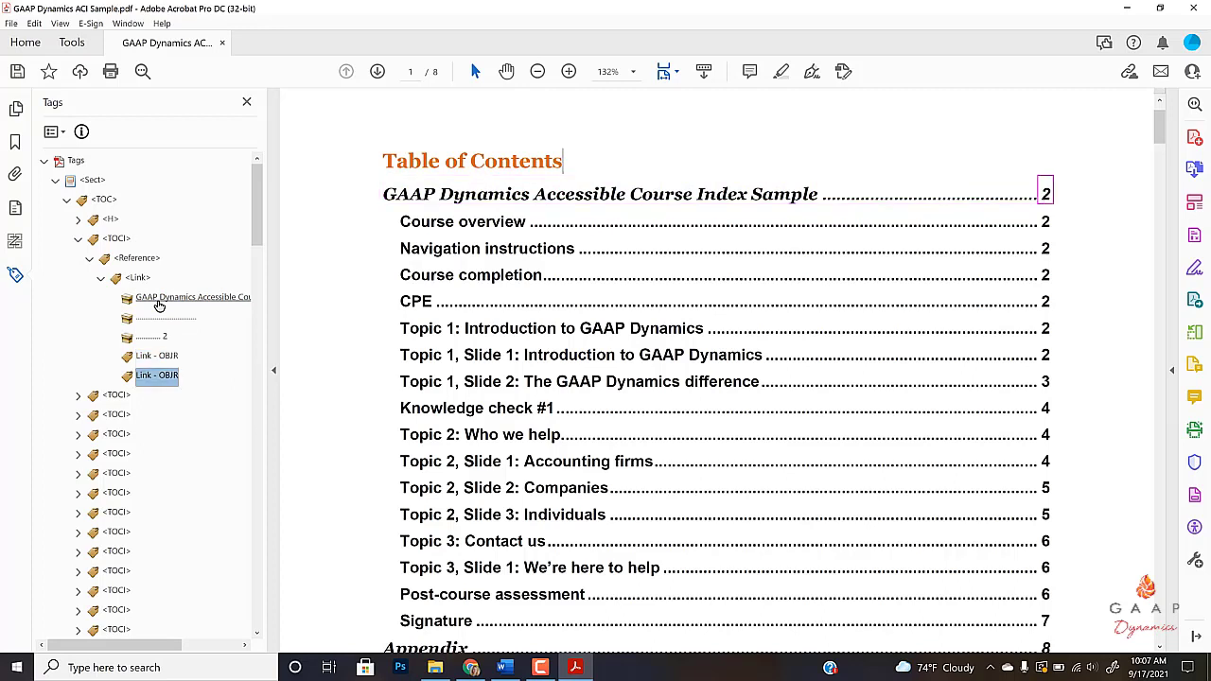
pyautogui.click(79, 239)
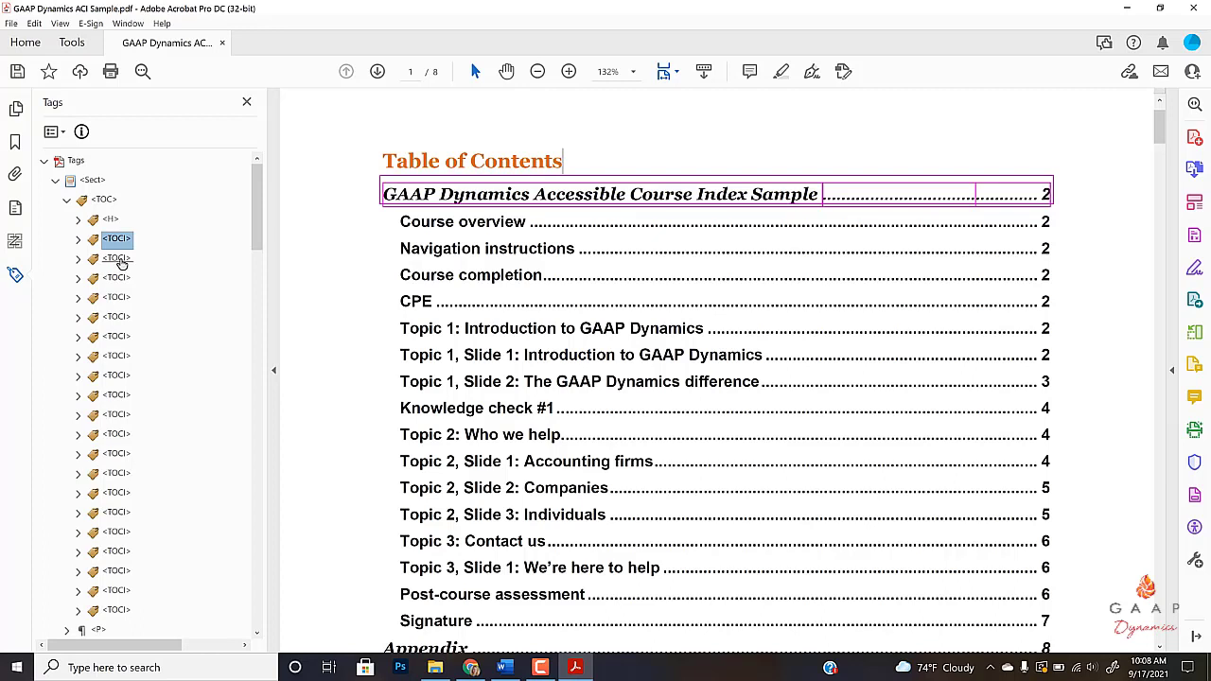
# Expand the second TOCI entry and delete the existing link on the Course overview line
pyautogui.click(119, 260)
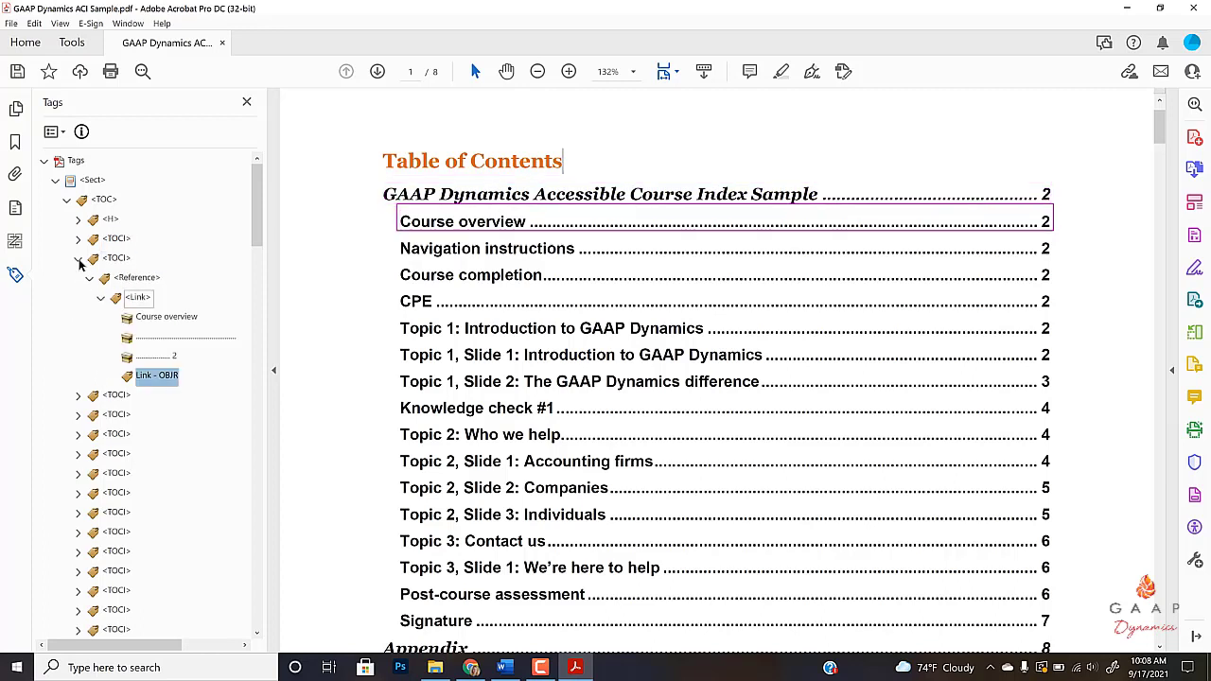
pyautogui.rightClick(677, 221)
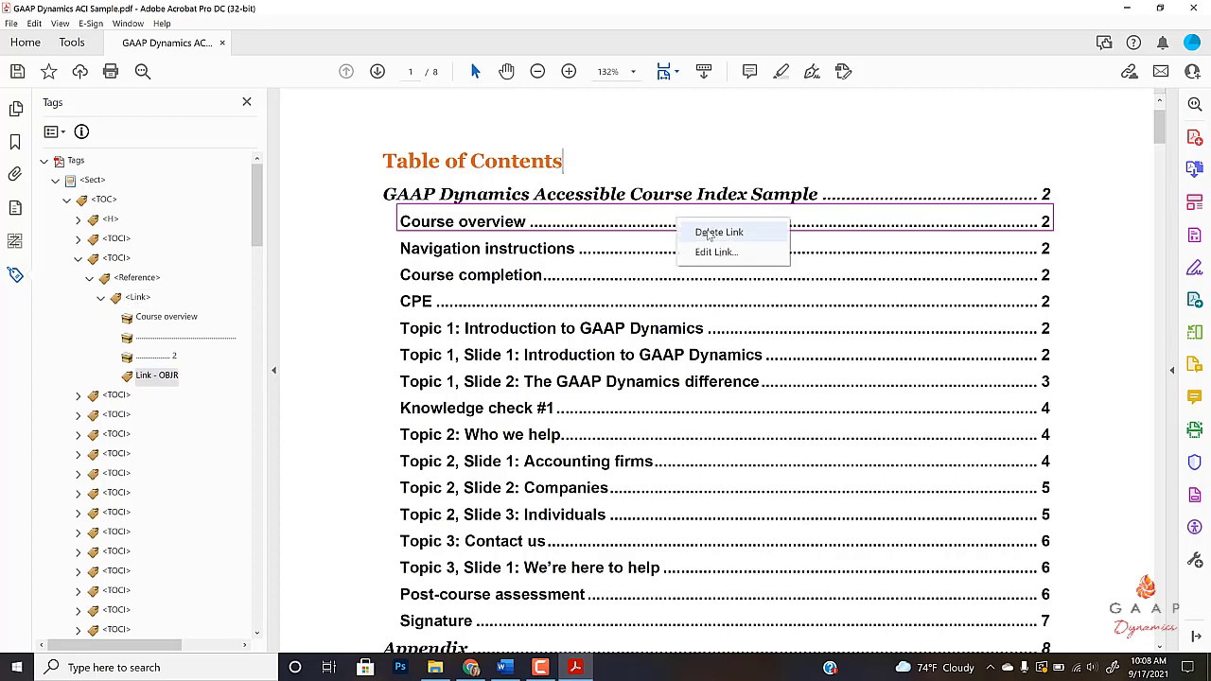
pyautogui.click(708, 235)
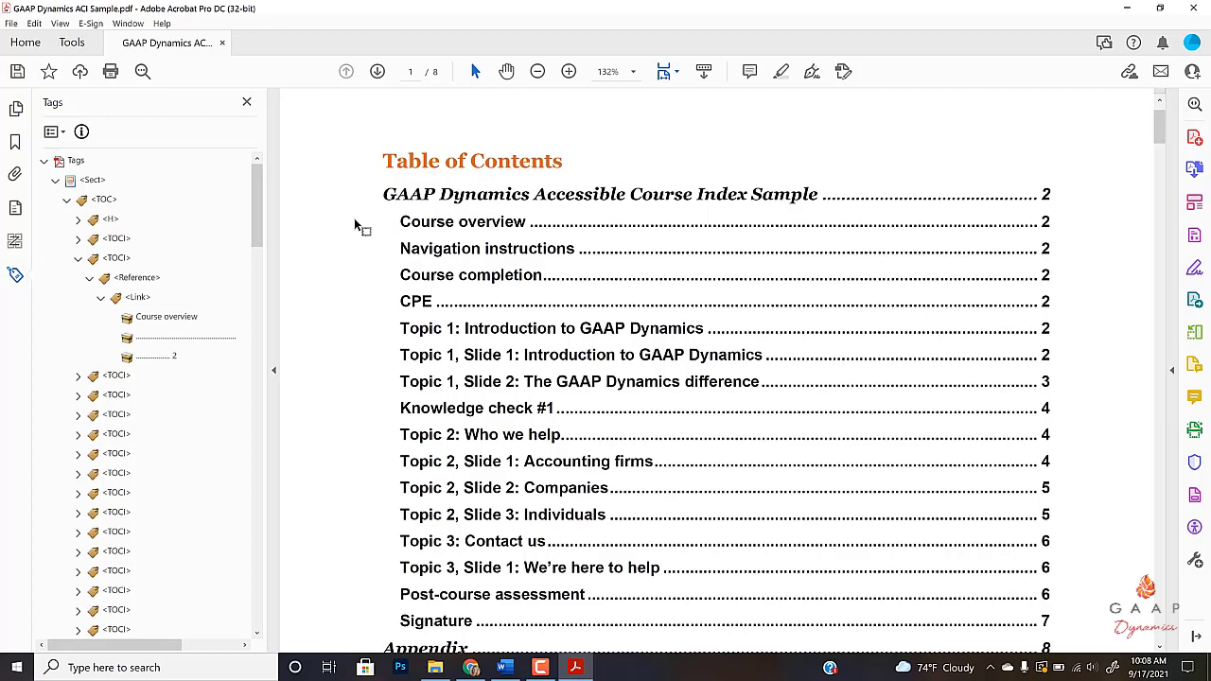
# Test the table of contents link for GAAP Dynamics Accessible Course Index Sample and return to the table of contents
pyautogui.click(442, 196)
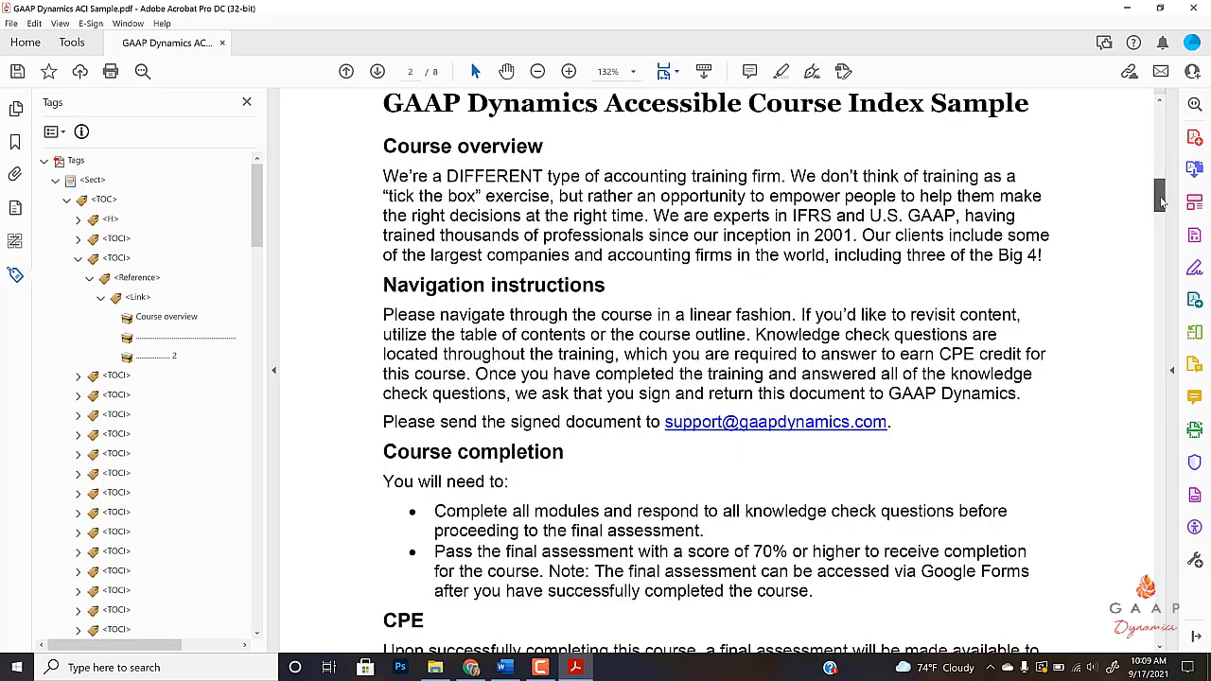
pyautogui.moveTo(1162, 200); pyautogui.dragTo(1162, 128)
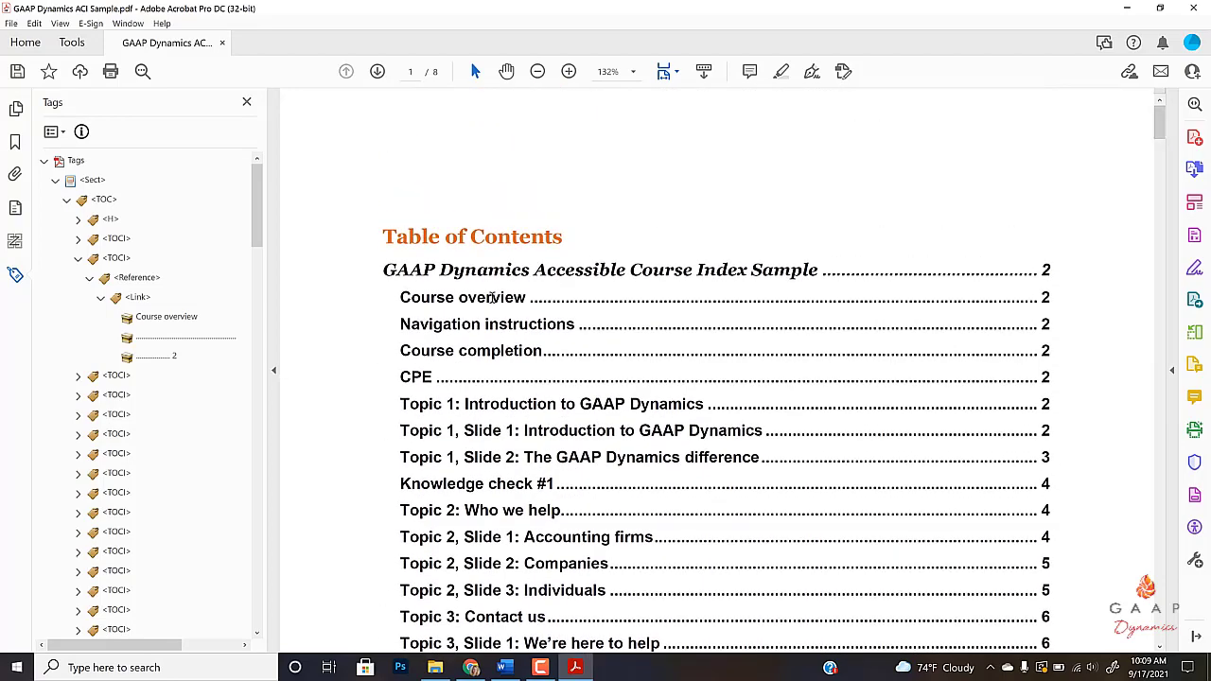
pyautogui.scroll(-1, 455, 295)
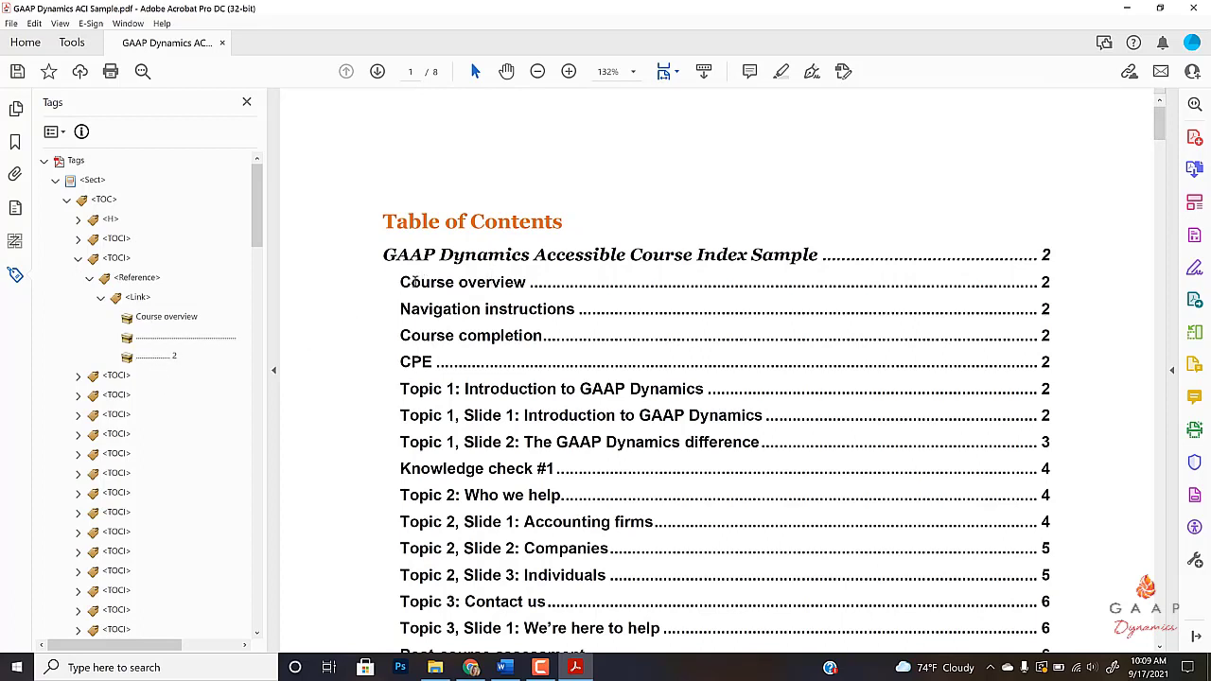
# Create a link over the whole Course overview line as an Invisible Rectangle with the Go to a page view action
pyautogui.moveTo(399, 282); pyautogui.dragTo(541, 291)
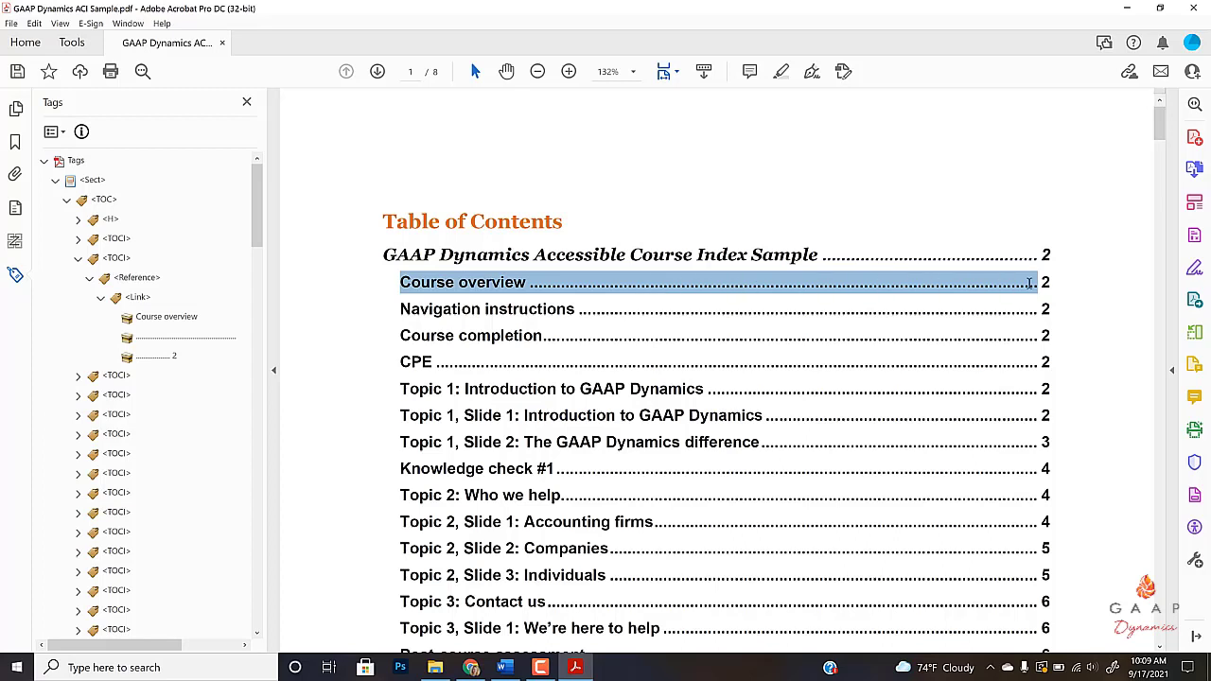
pyautogui.moveTo(1030, 282); pyautogui.dragTo(1050, 283)
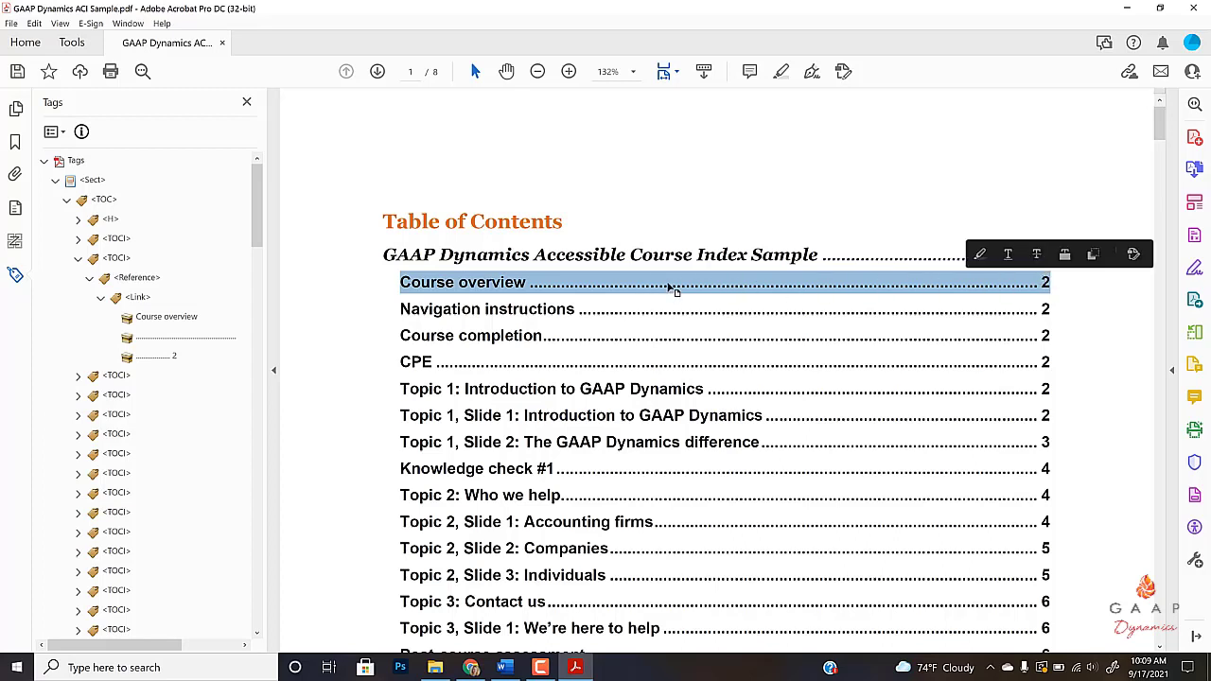
pyautogui.rightClick(669, 287)
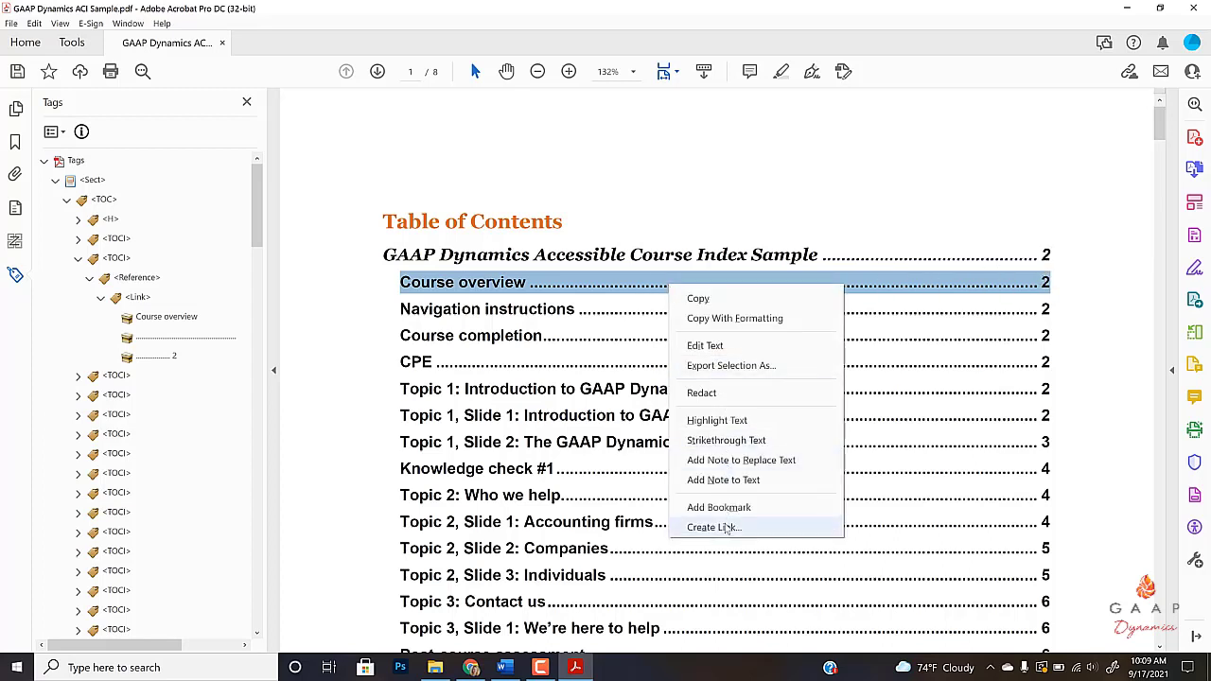
pyautogui.click(717, 527)
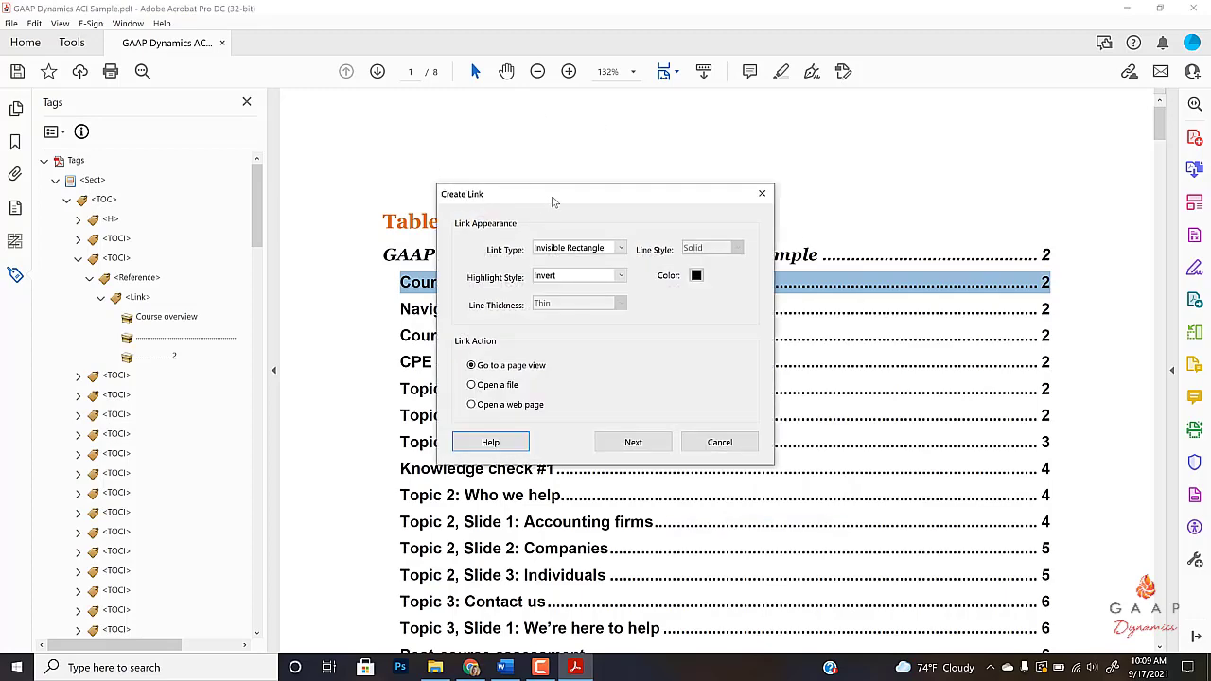
pyautogui.click(591, 248)
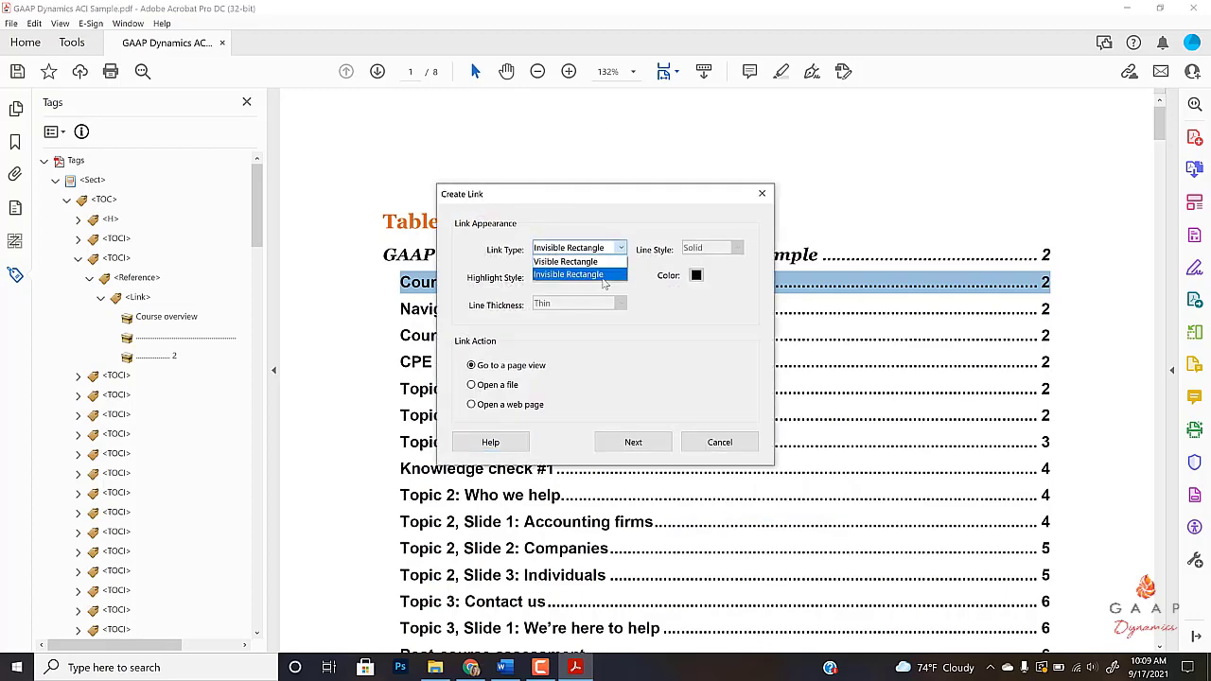
pyautogui.click(594, 270)
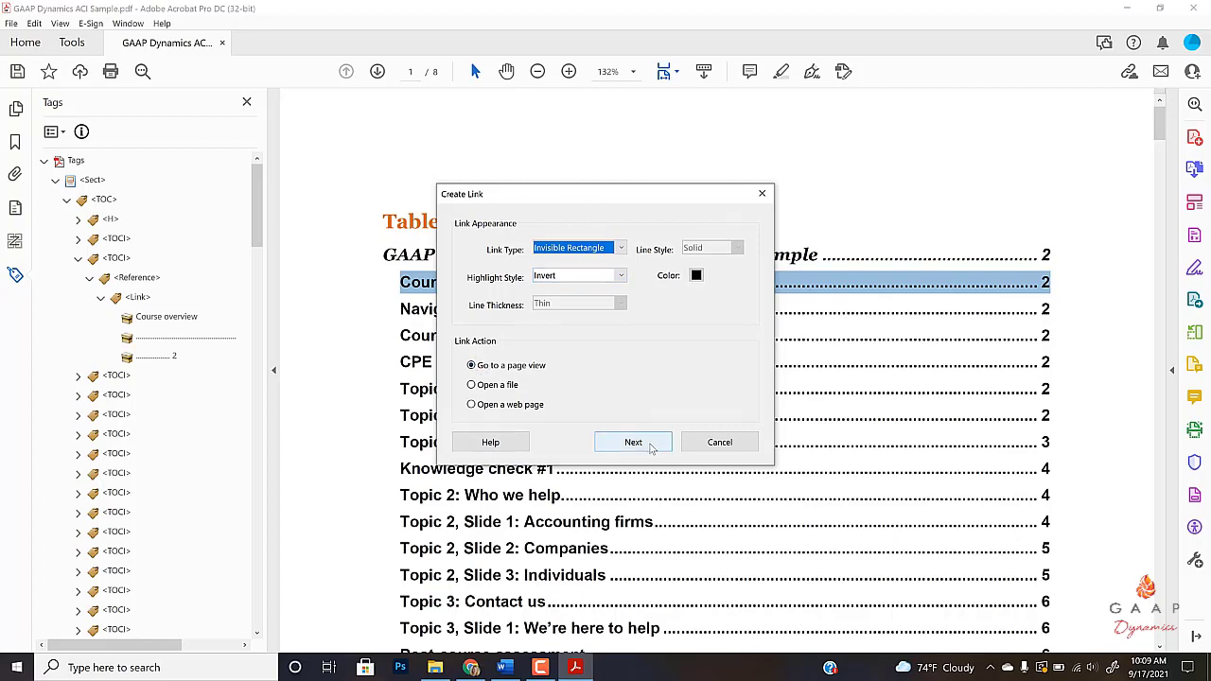
pyautogui.click(651, 448)
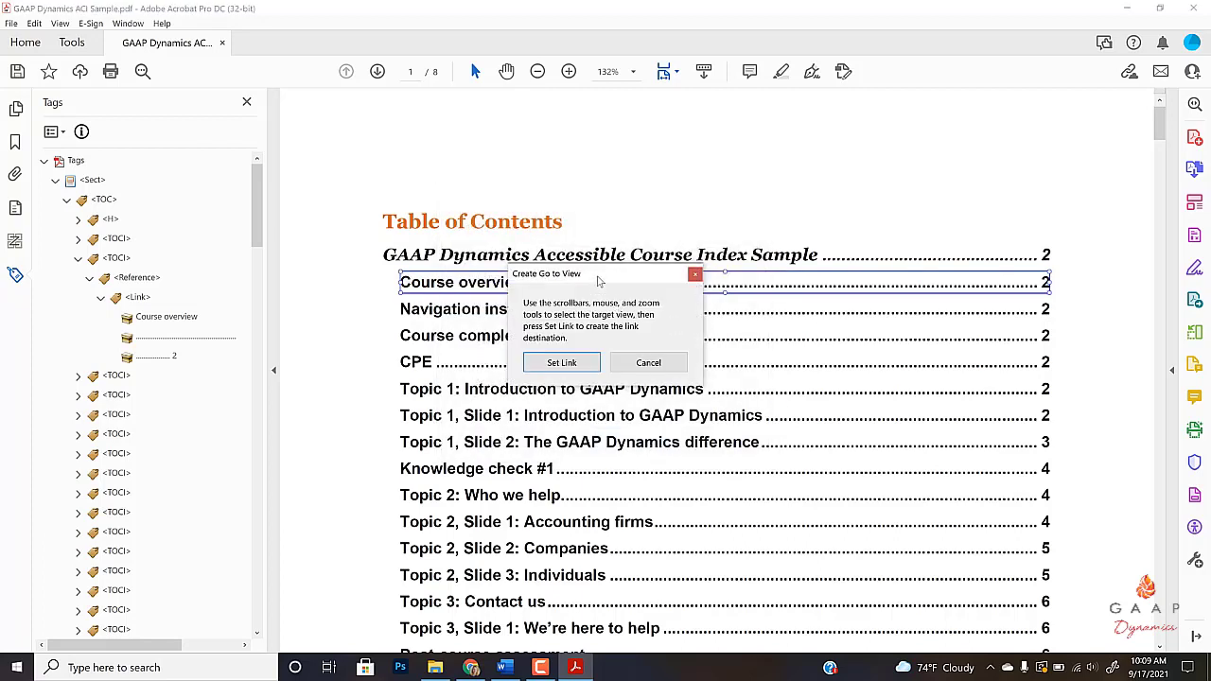
# Set the Course overview link's destination to the view with the Course overview heading on page 2
pyautogui.moveTo(598, 275); pyautogui.dragTo(587, 346)
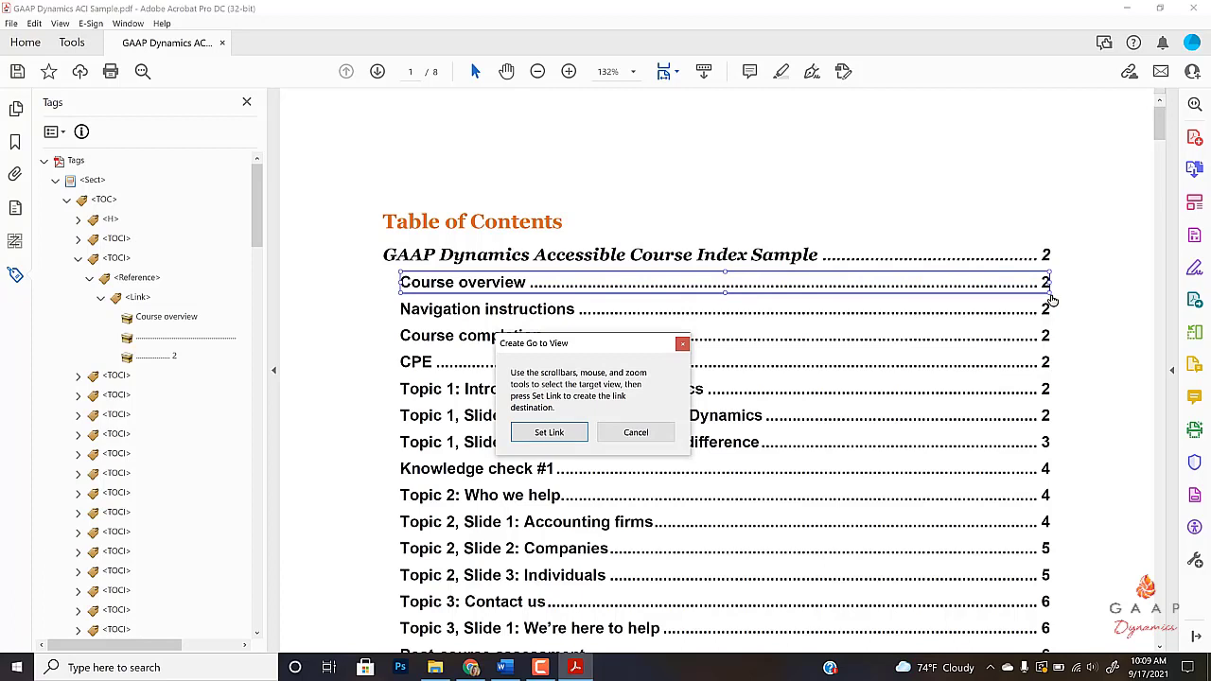
pyautogui.moveTo(611, 344); pyautogui.dragTo(625, 243)
pyautogui.scroll(-3, 874, 316)
pyautogui.scroll(-10, 877, 324)
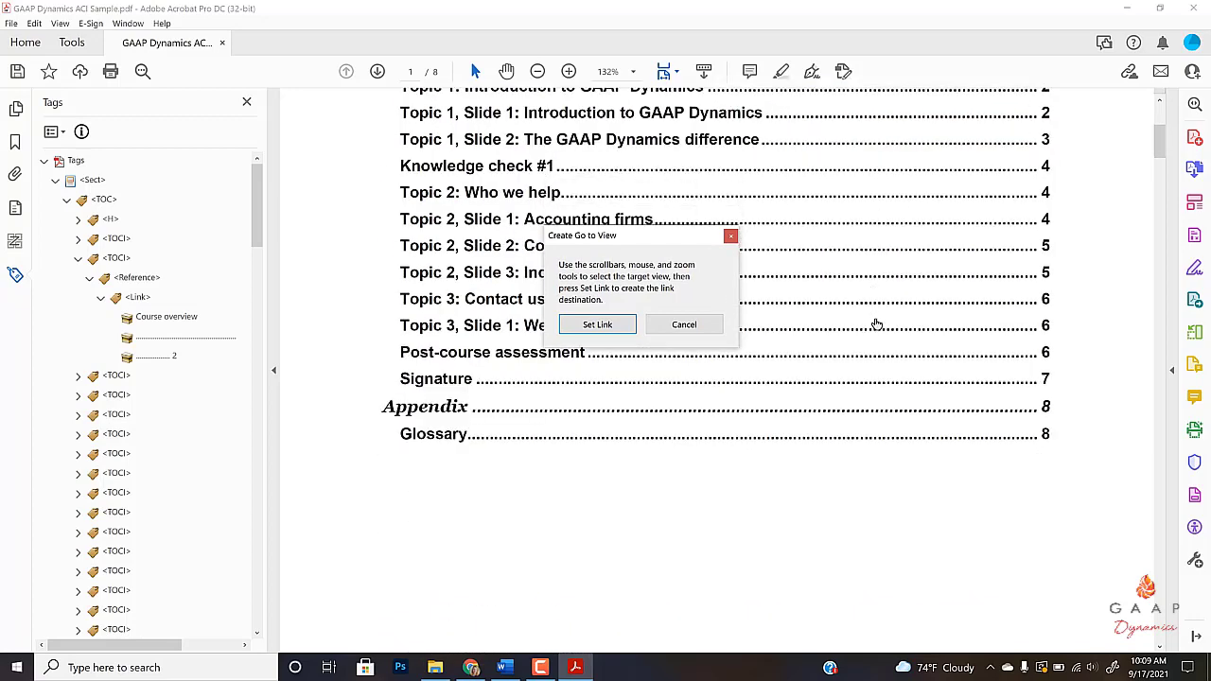
pyautogui.scroll(-10, 877, 324)
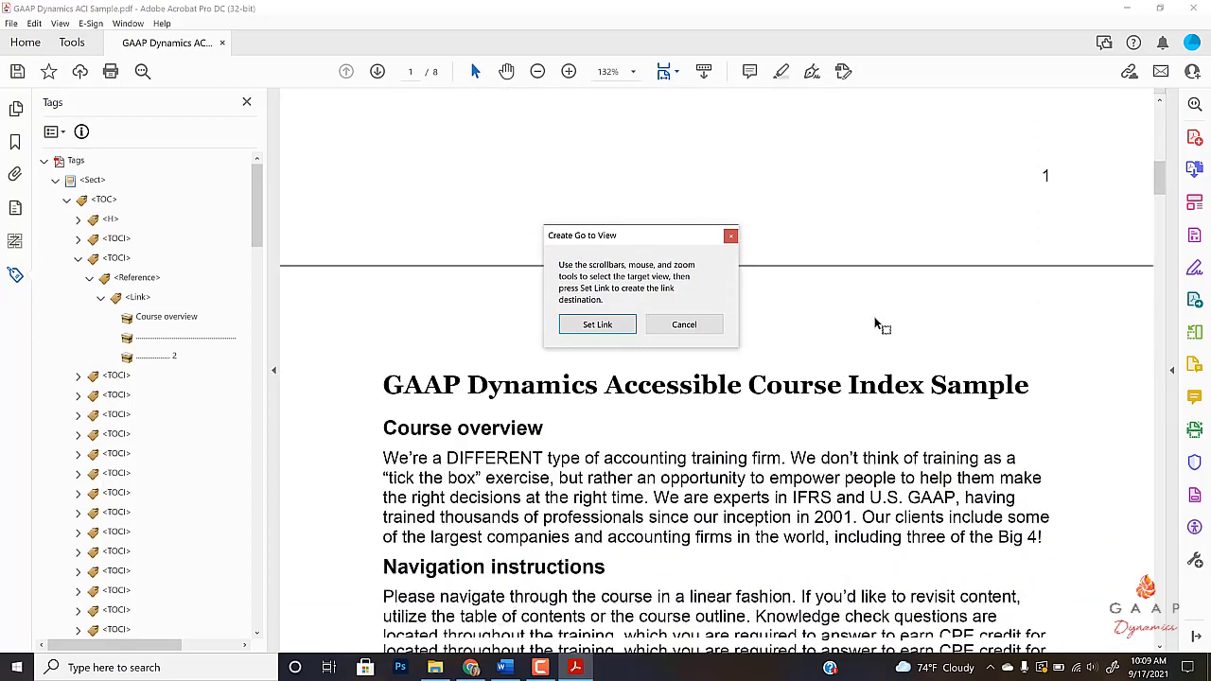
pyautogui.scroll(-5, 878, 324)
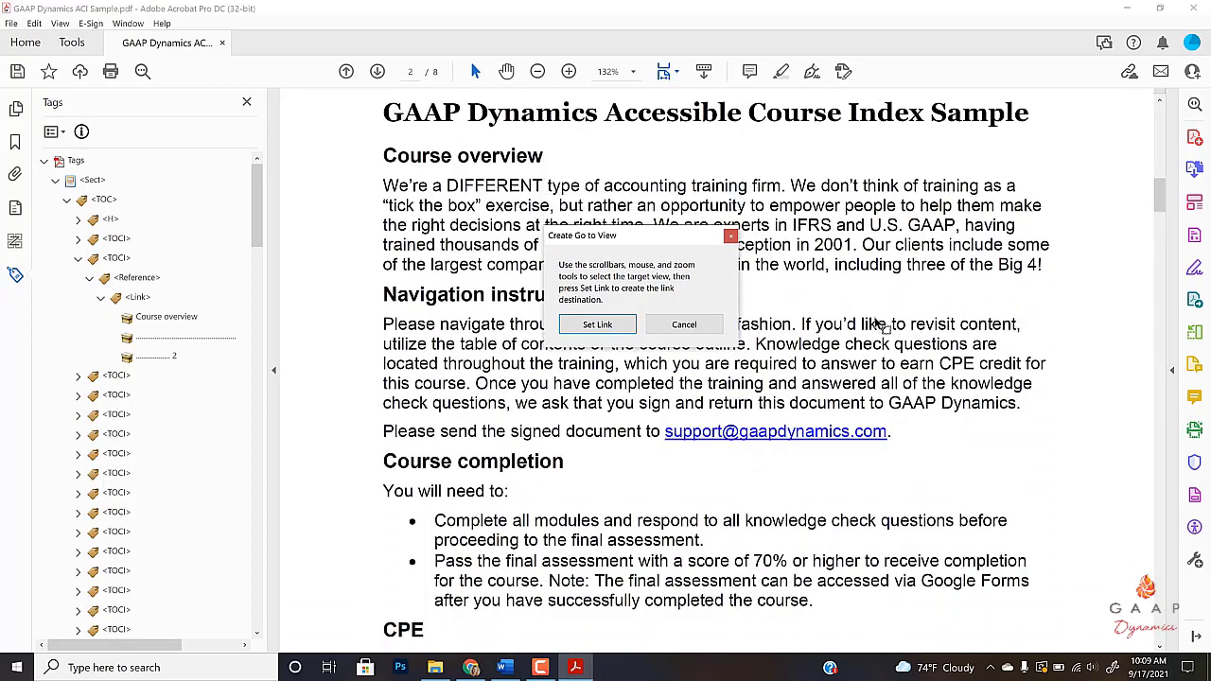
pyautogui.scroll(3, 875, 319)
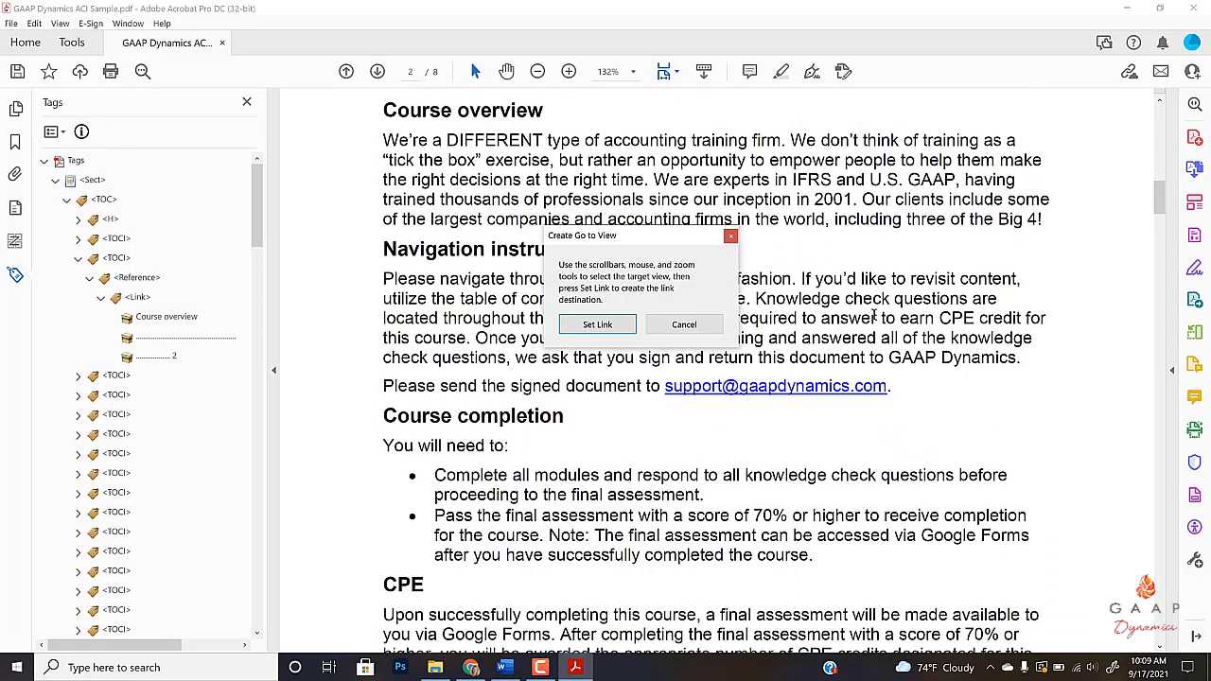
pyautogui.scroll(2, 875, 316)
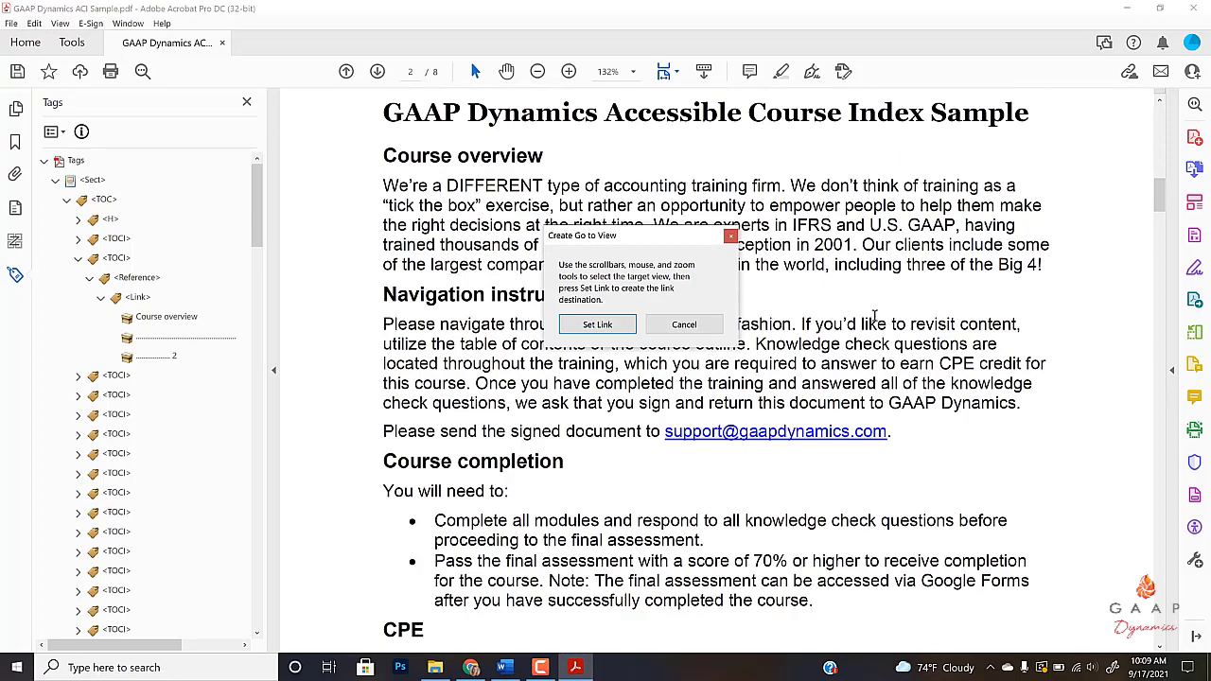
pyautogui.scroll(-2, 872, 324)
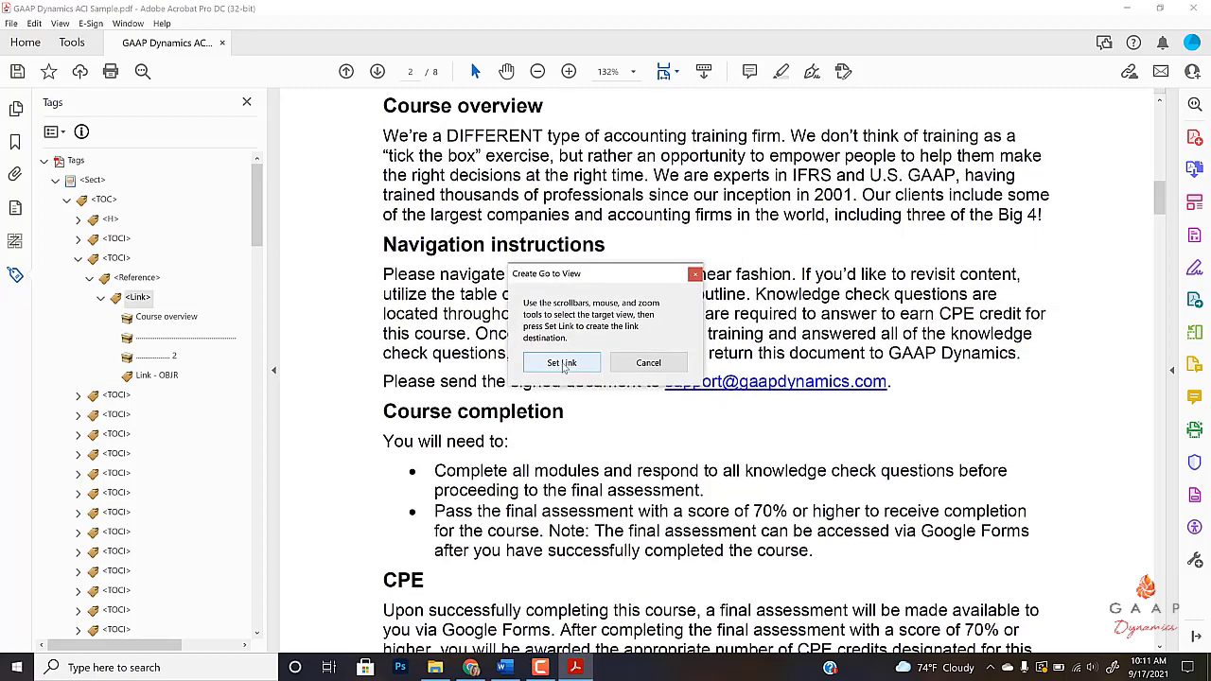
pyautogui.click(561, 364)
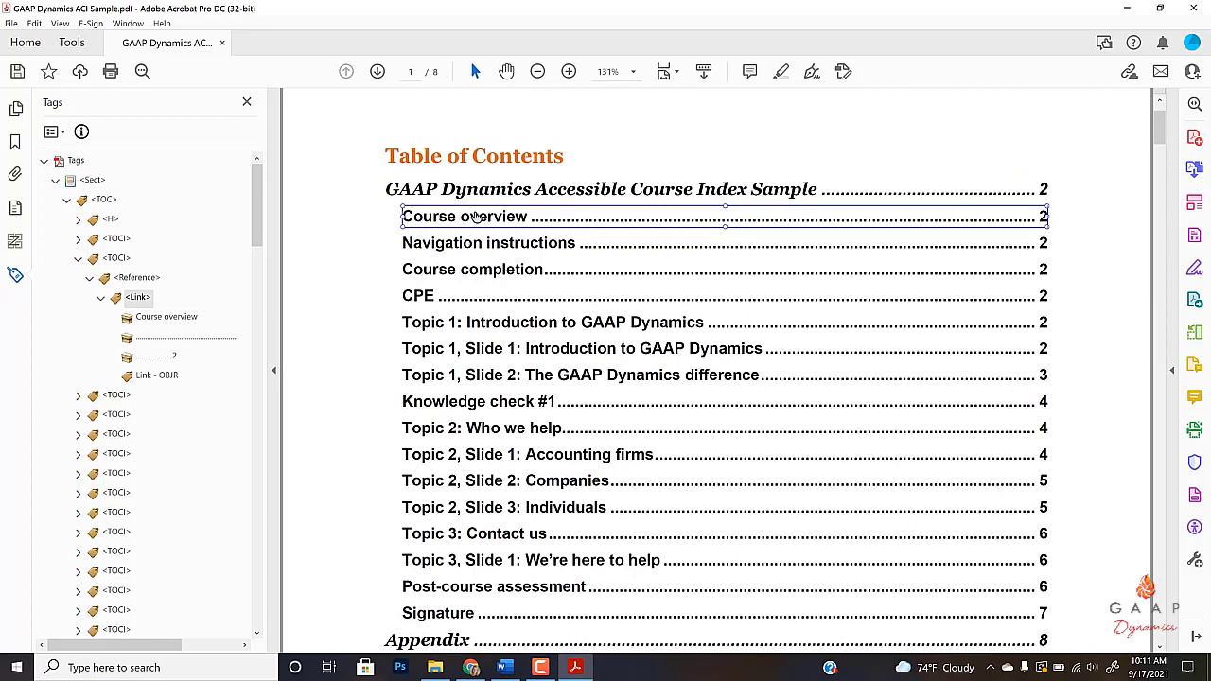
# Try placing the Link - OBJR item directly after the Course overview title text, and return it to the end of the <Link> tag
pyautogui.click(168, 377)
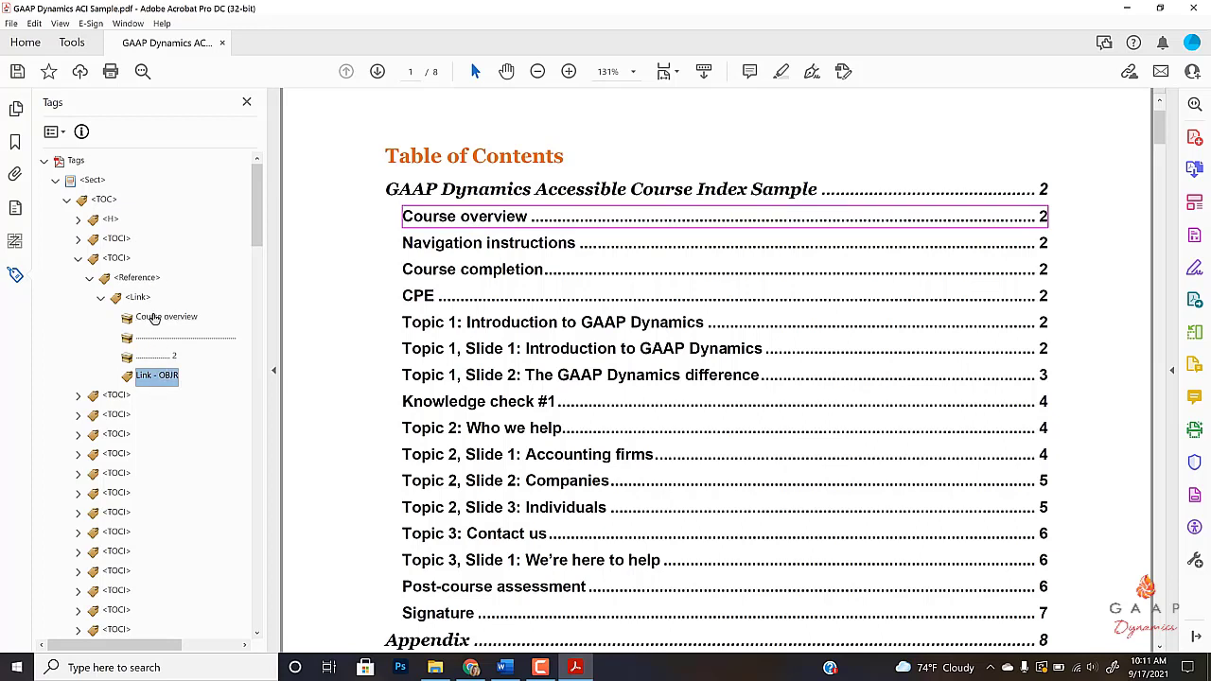
pyautogui.click(153, 338)
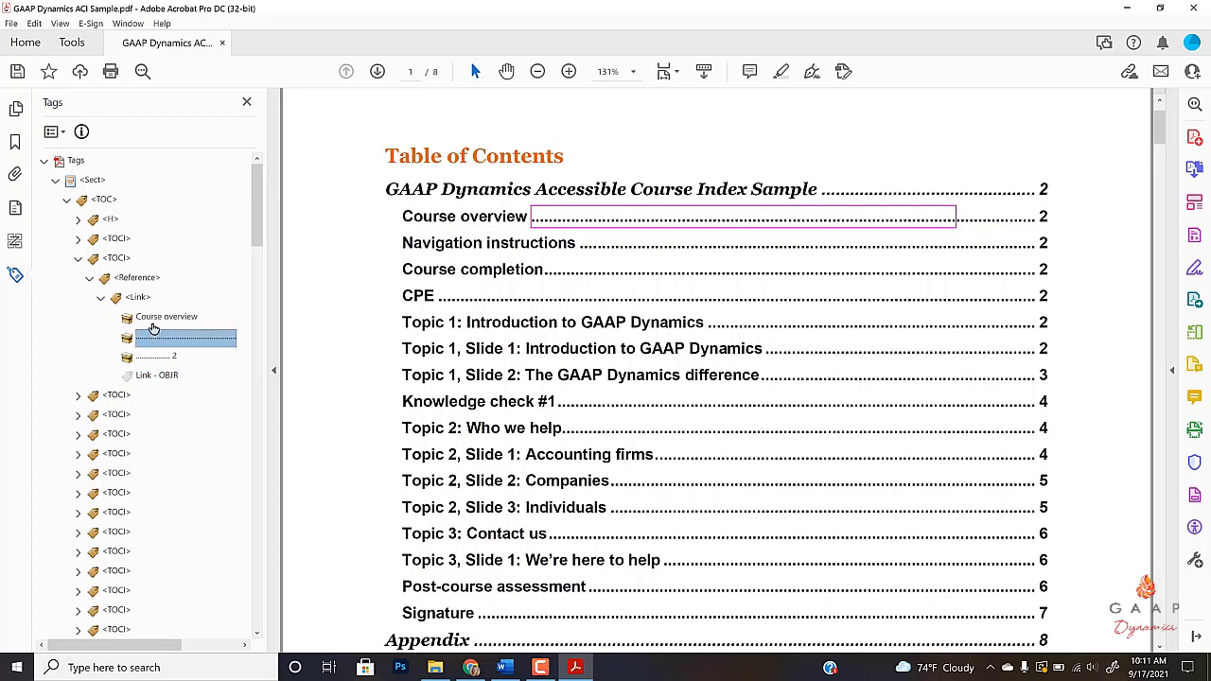
pyautogui.click(148, 317)
pyautogui.click(159, 338)
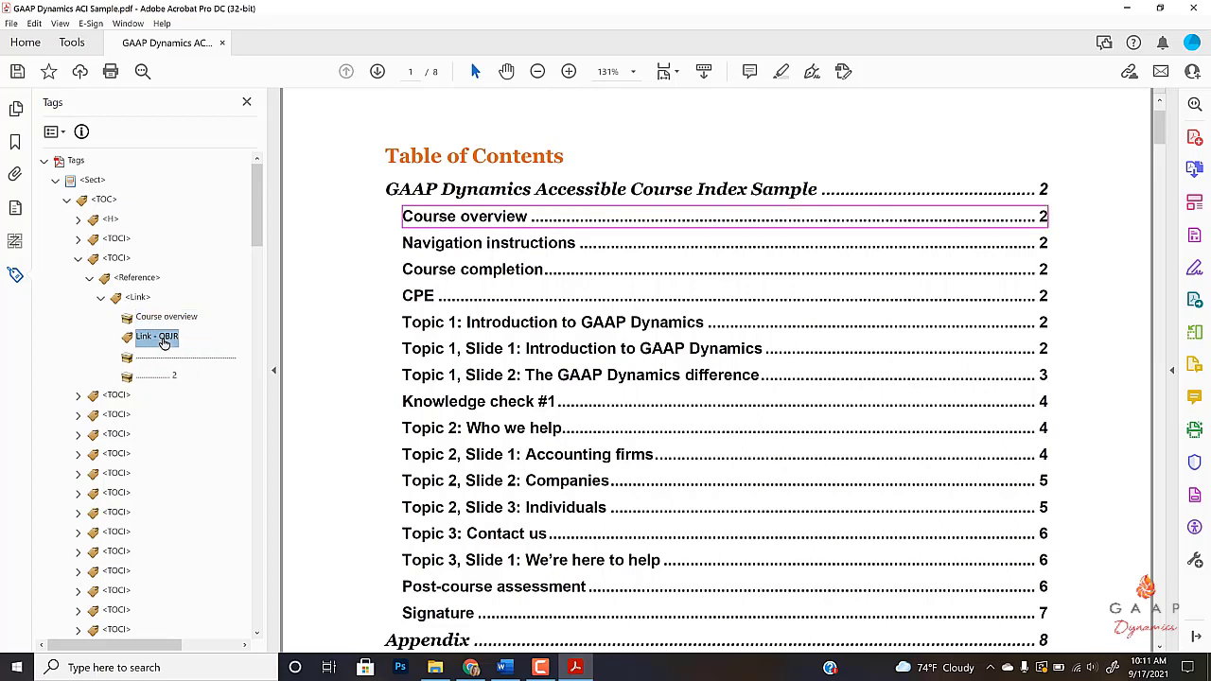
pyautogui.click(154, 382)
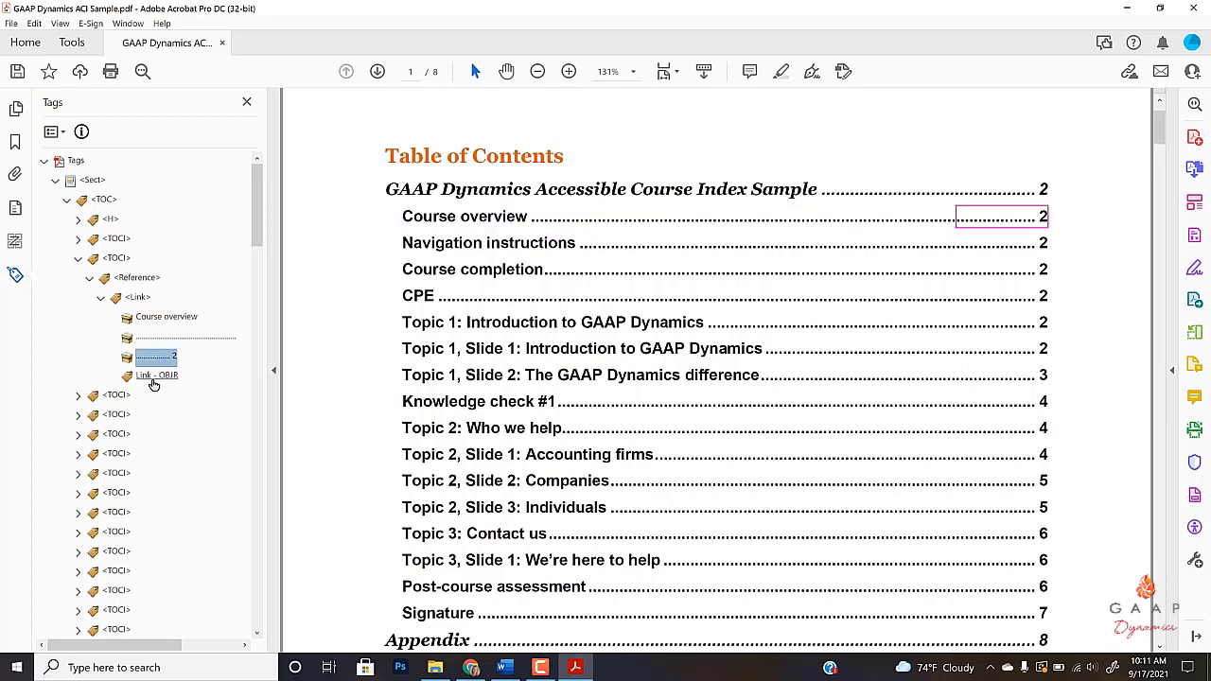
pyautogui.click(156, 376)
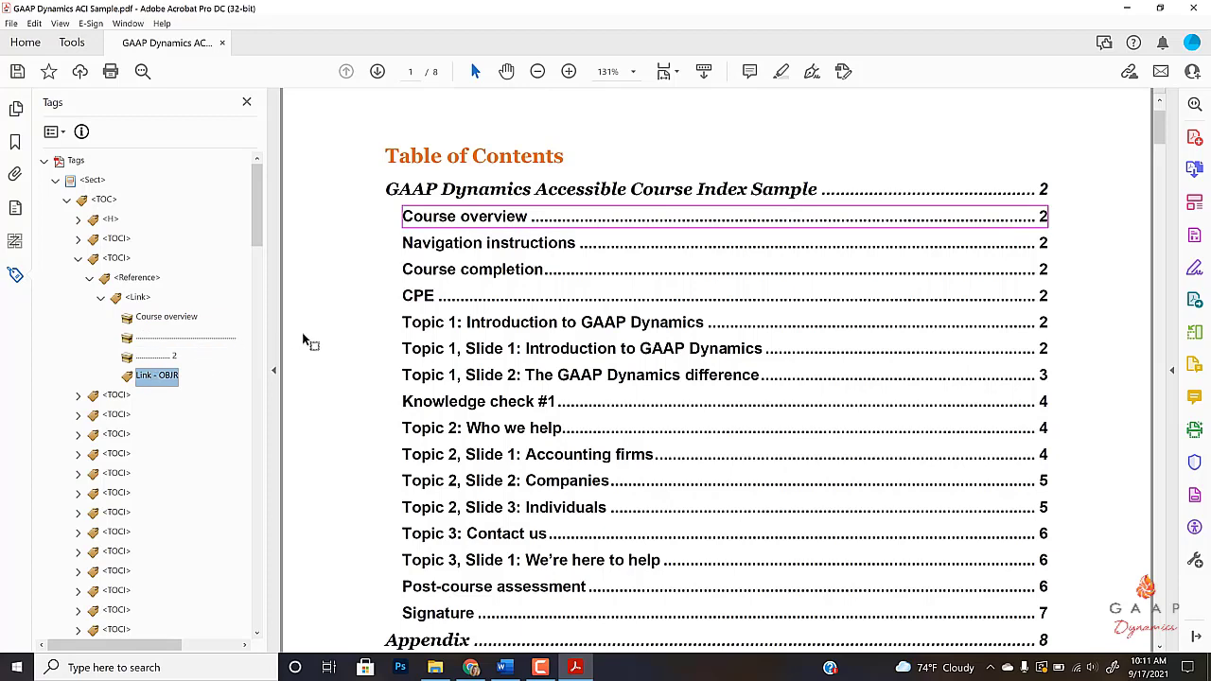
# Collapse the Course overview TOCI entry and the <TOC> tag, and zoom the page out to 100%
pyautogui.click(78, 257)
pyautogui.click(66, 201)
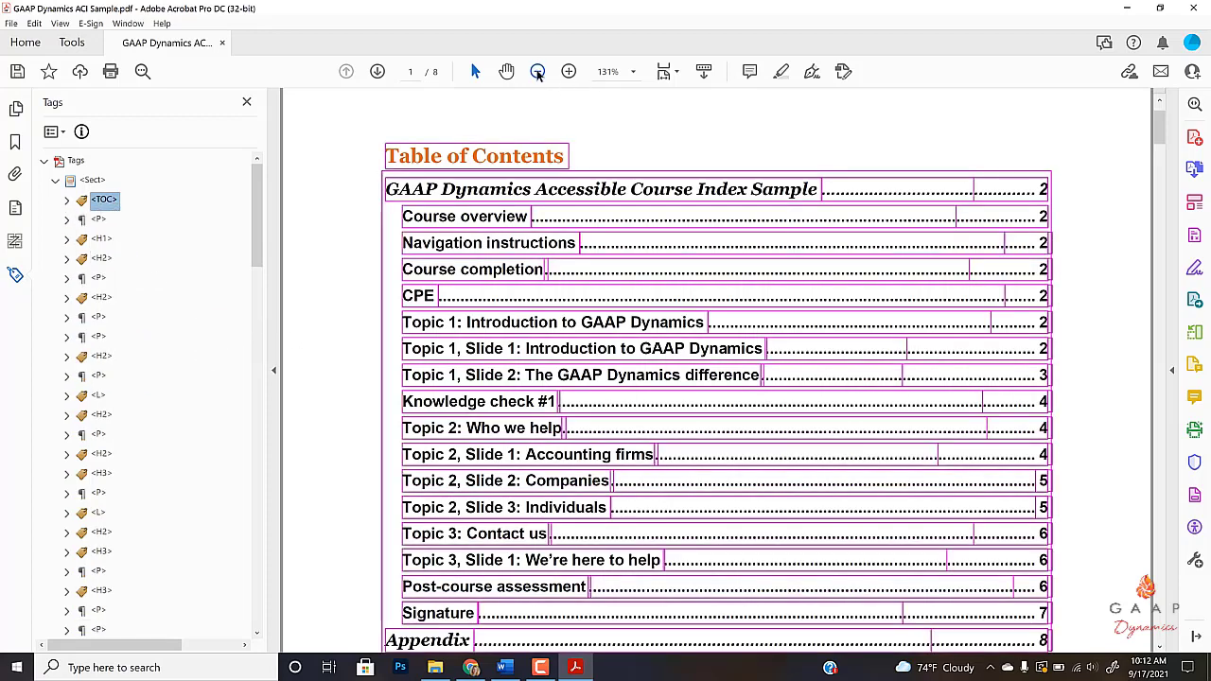
pyautogui.click(538, 71)
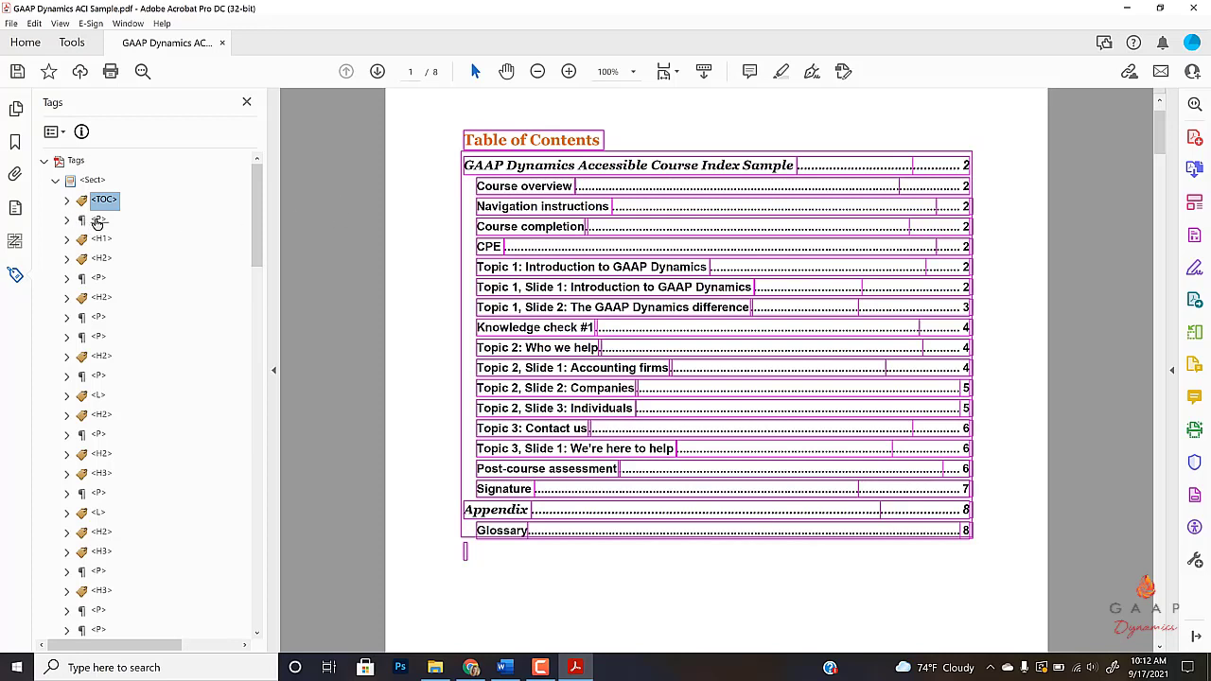
# Review the tags in order from the <P> after the <TOC> to the first Audio paragraph of Topic 1, Slide 1, comparing each with its highlighted content
pyautogui.click(99, 221)
pyautogui.press('Down')
pyautogui.press('Down')
pyautogui.press('Down')
pyautogui.press('Down')
pyautogui.press('Down')
pyautogui.press('Down')
pyautogui.press('Down')
pyautogui.press('Down')
pyautogui.press('Down')
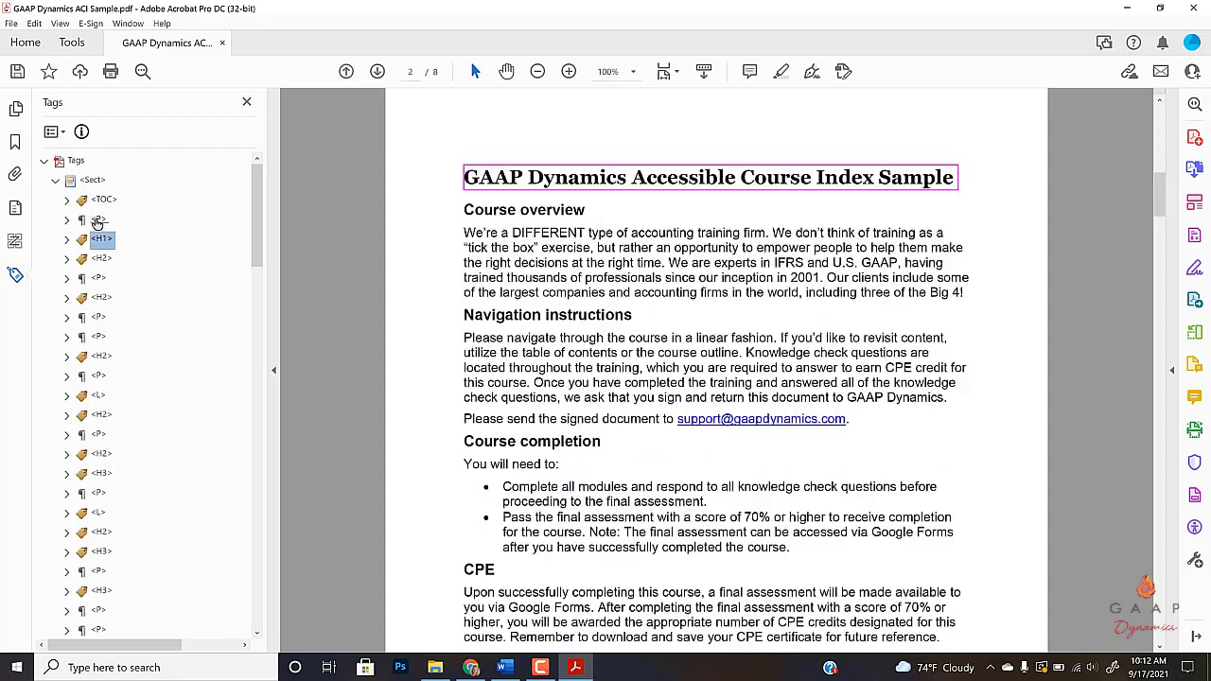
pyautogui.press('Down')
pyautogui.press('Down')
pyautogui.press('Down')
pyautogui.press('Down')
pyautogui.press('Down')
pyautogui.press('Down')
pyautogui.press('Down')
pyautogui.press('Down')
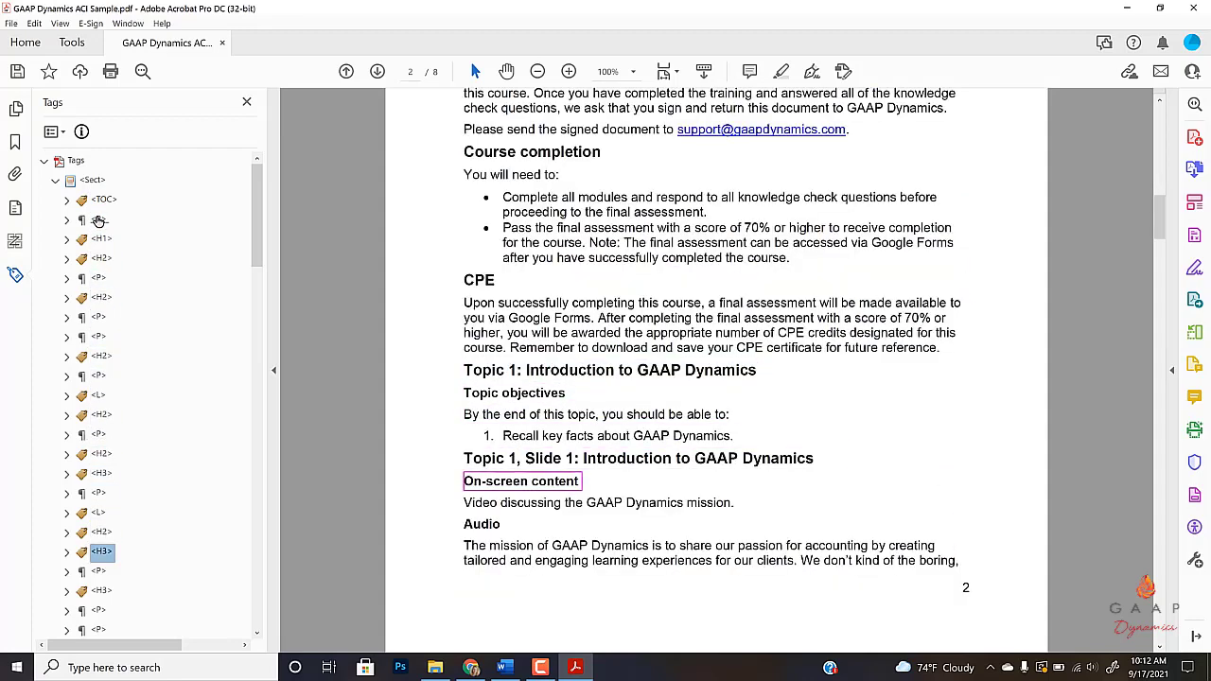
pyautogui.press('Down')
pyautogui.press('Down')
pyautogui.press('Down')
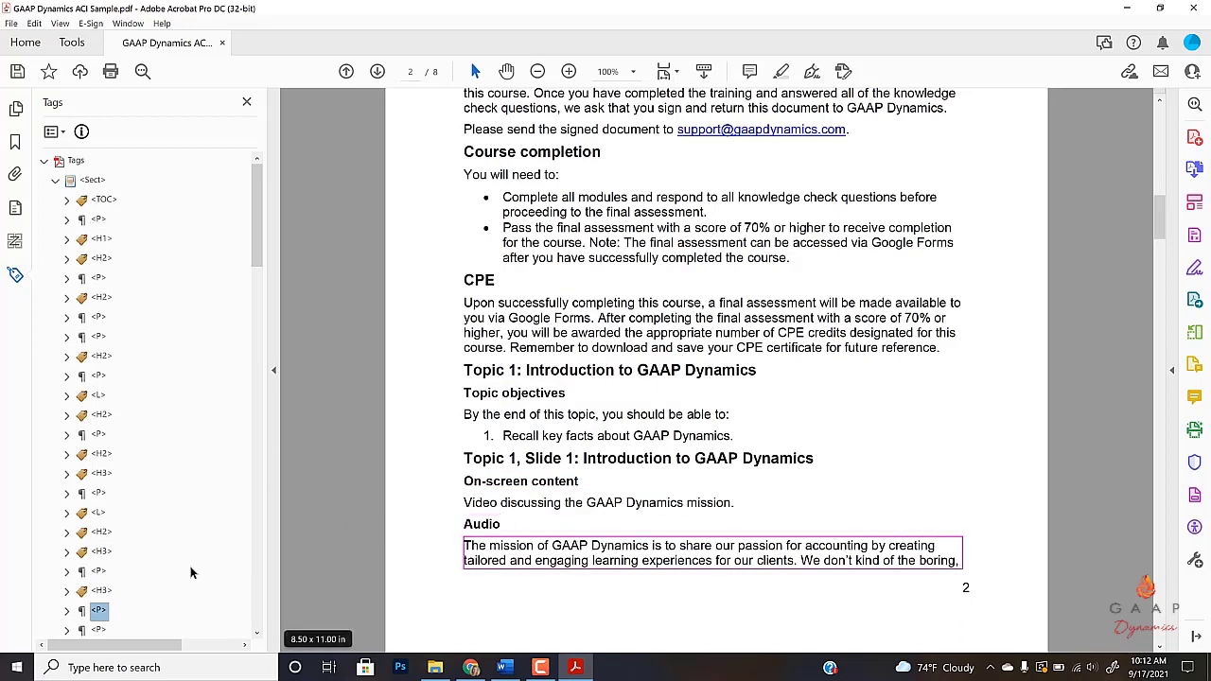
# Expand the <P> tag of the Audio paragraph split across pages 2 and 3, and check the reading order of its two content items
pyautogui.scroll(-4, 124, 560)
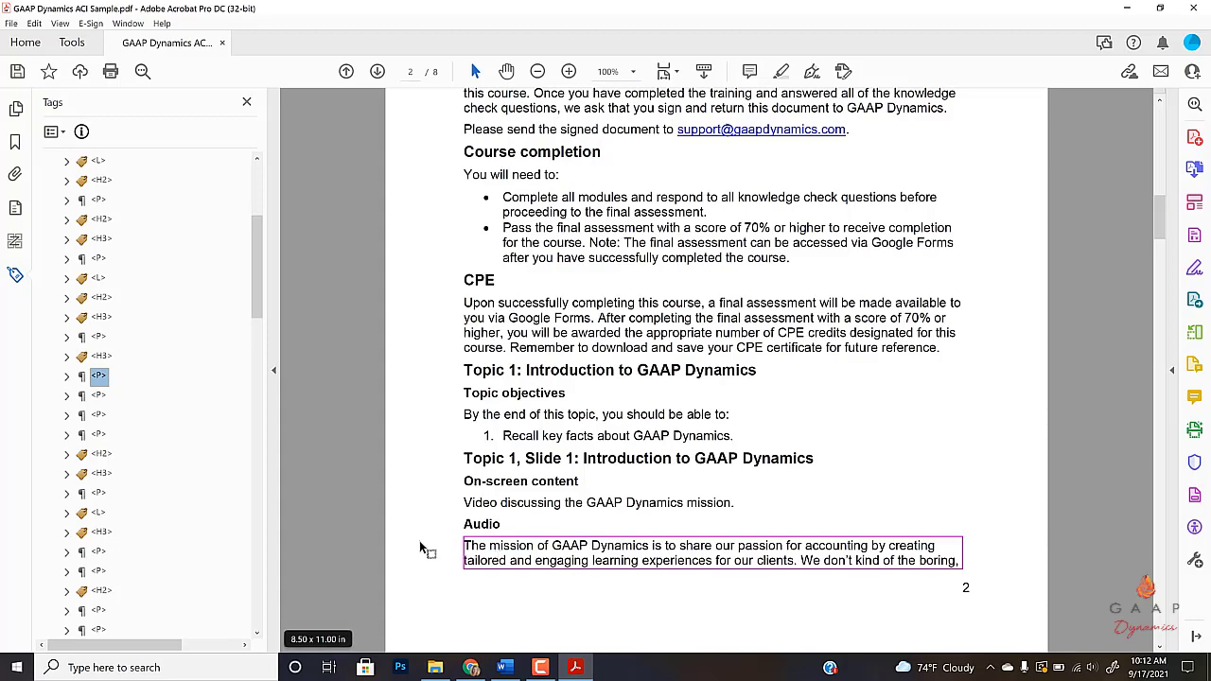
pyautogui.scroll(-5, 323, 500)
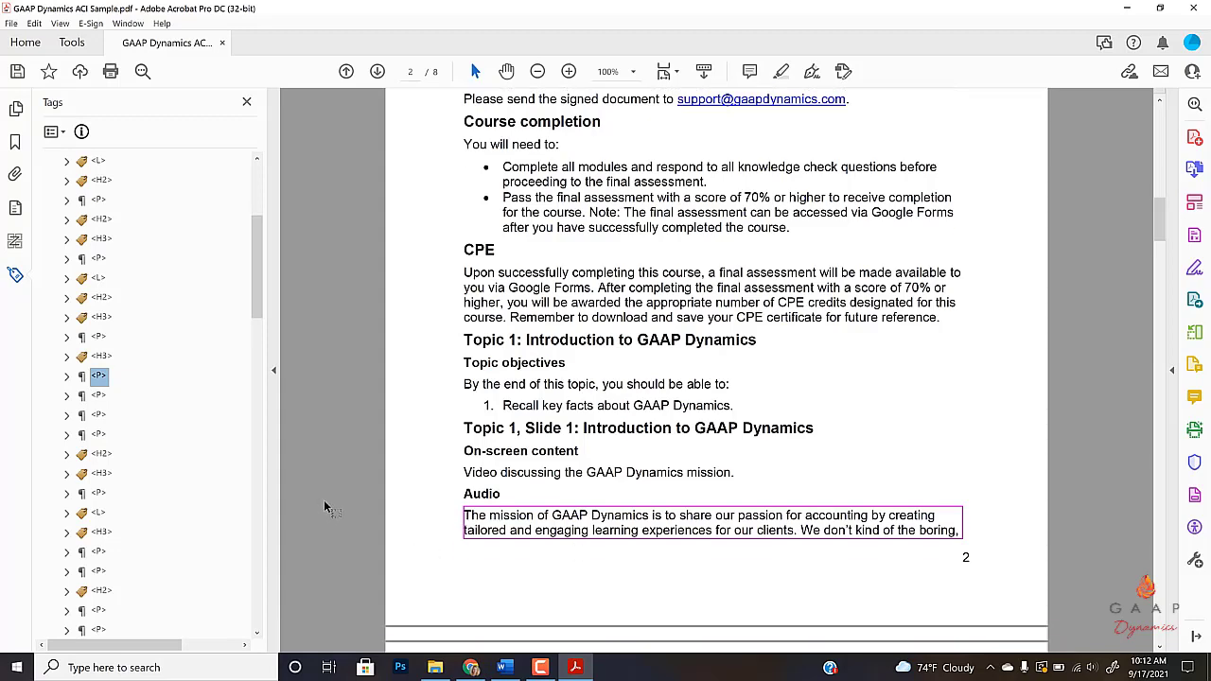
pyautogui.scroll(-3, 325, 503)
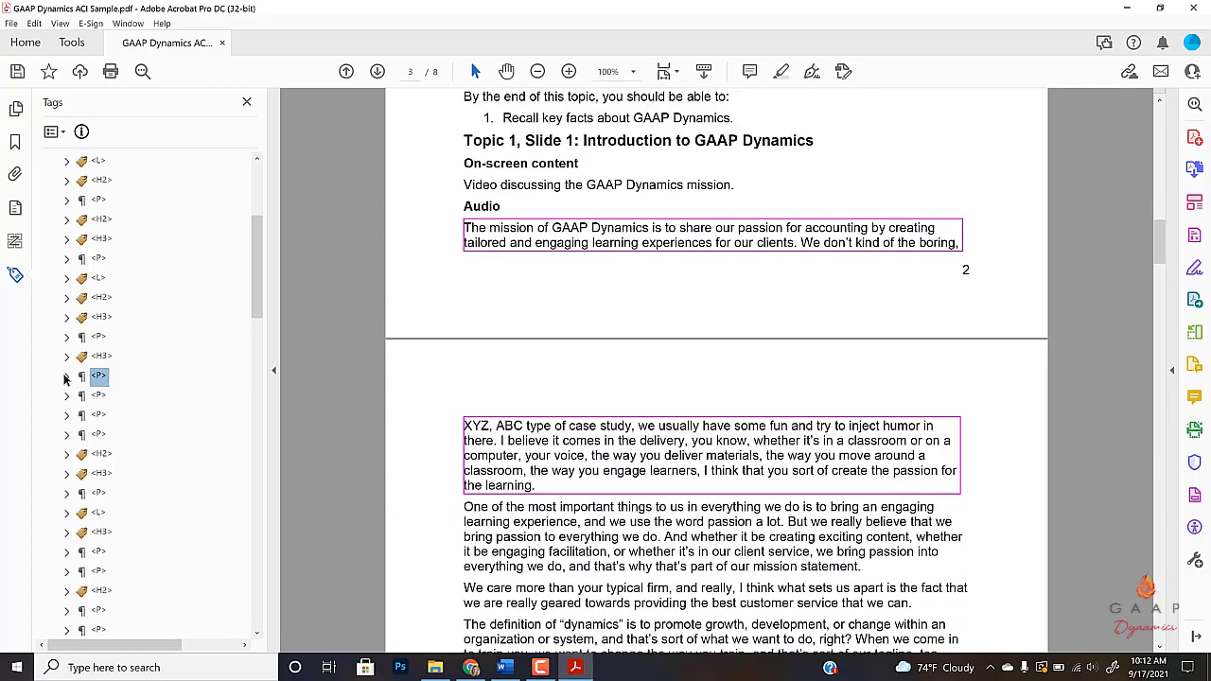
pyautogui.click(67, 376)
pyautogui.click(125, 397)
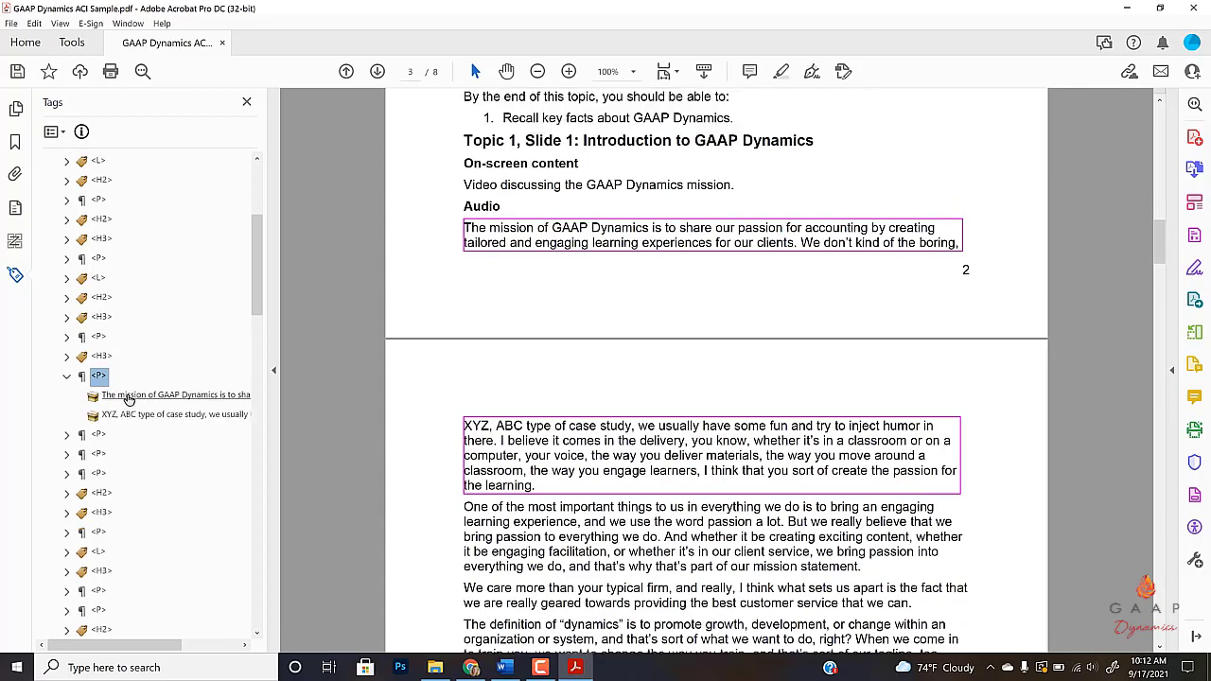
pyautogui.click(130, 423)
pyautogui.click(131, 398)
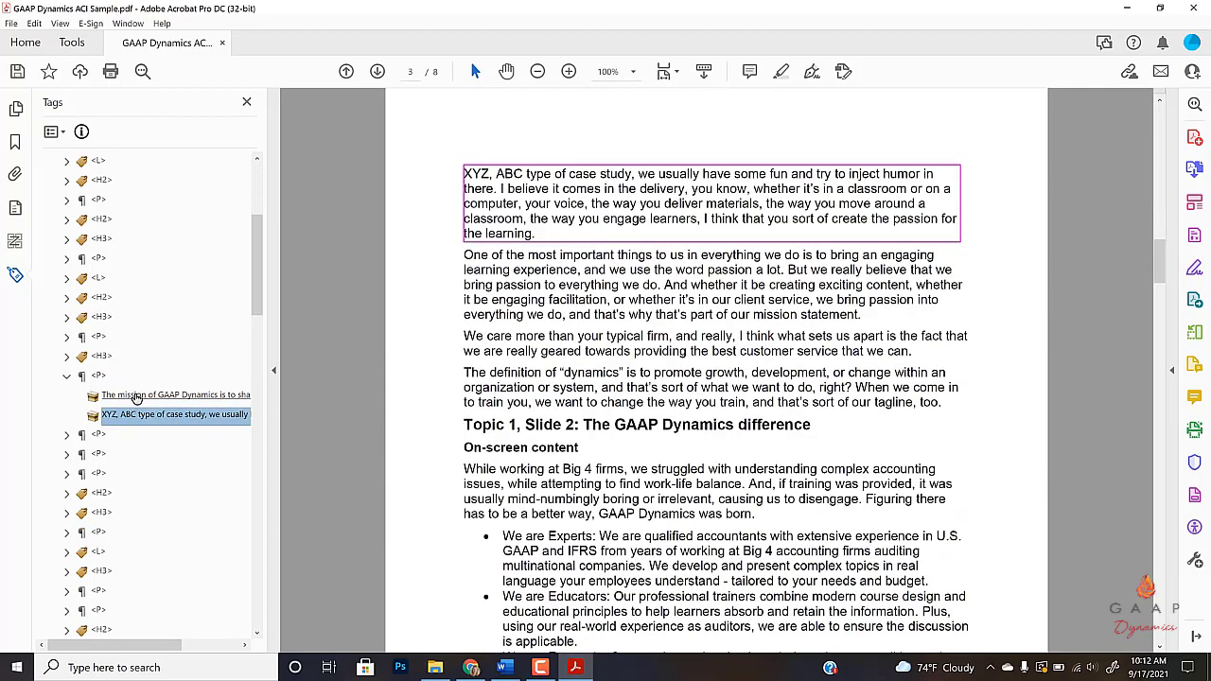
pyautogui.click(141, 416)
pyautogui.click(142, 397)
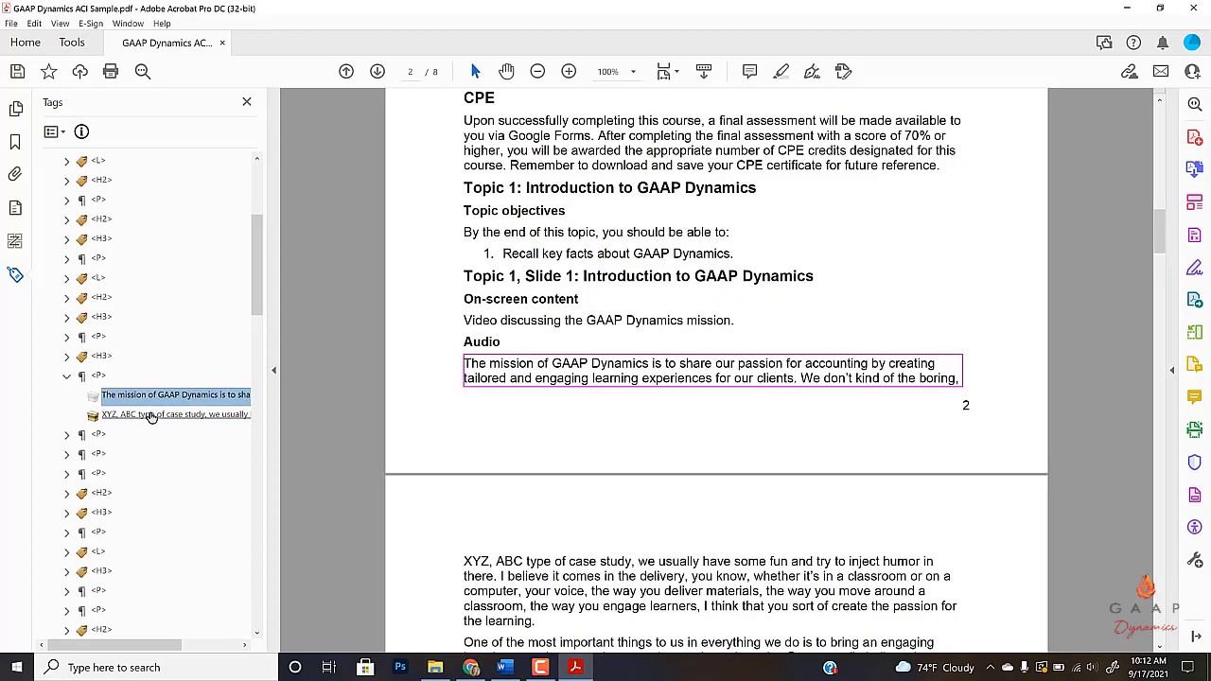
# Try placing the "XYZ, ABC type of case study" content before "The mission of GAAP Dynamics" content in the <P> tag, and restore the original order
pyautogui.moveTo(151, 418); pyautogui.dragTo(151, 389)
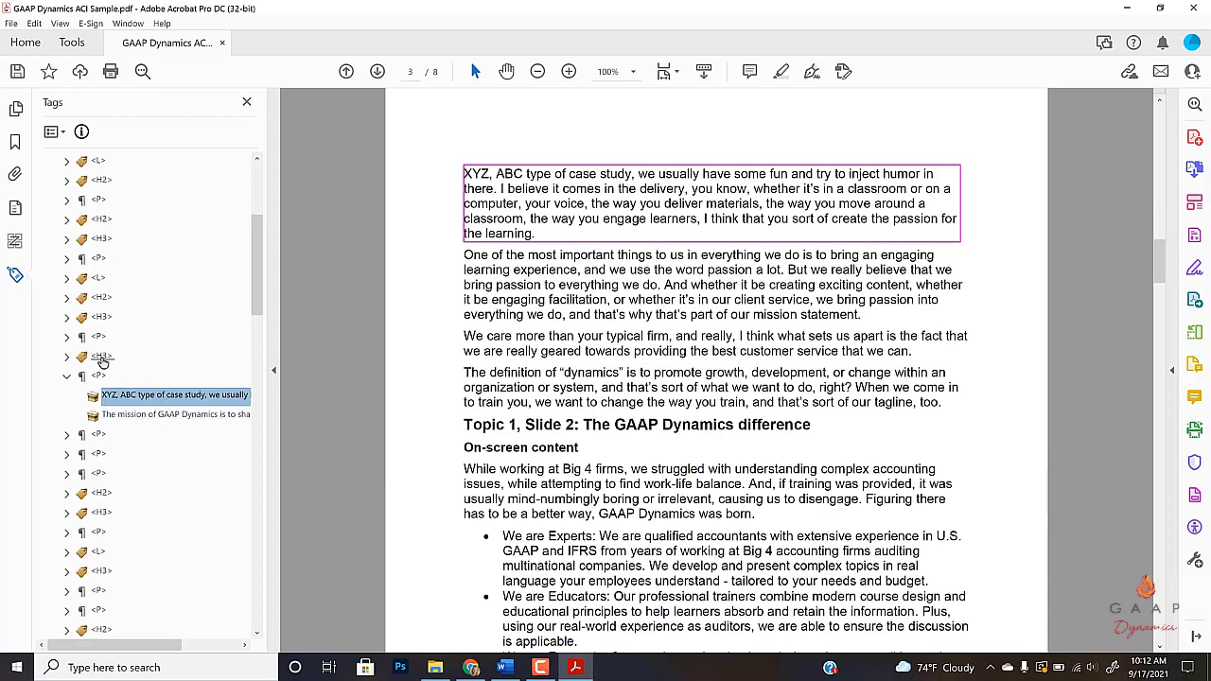
pyautogui.click(100, 357)
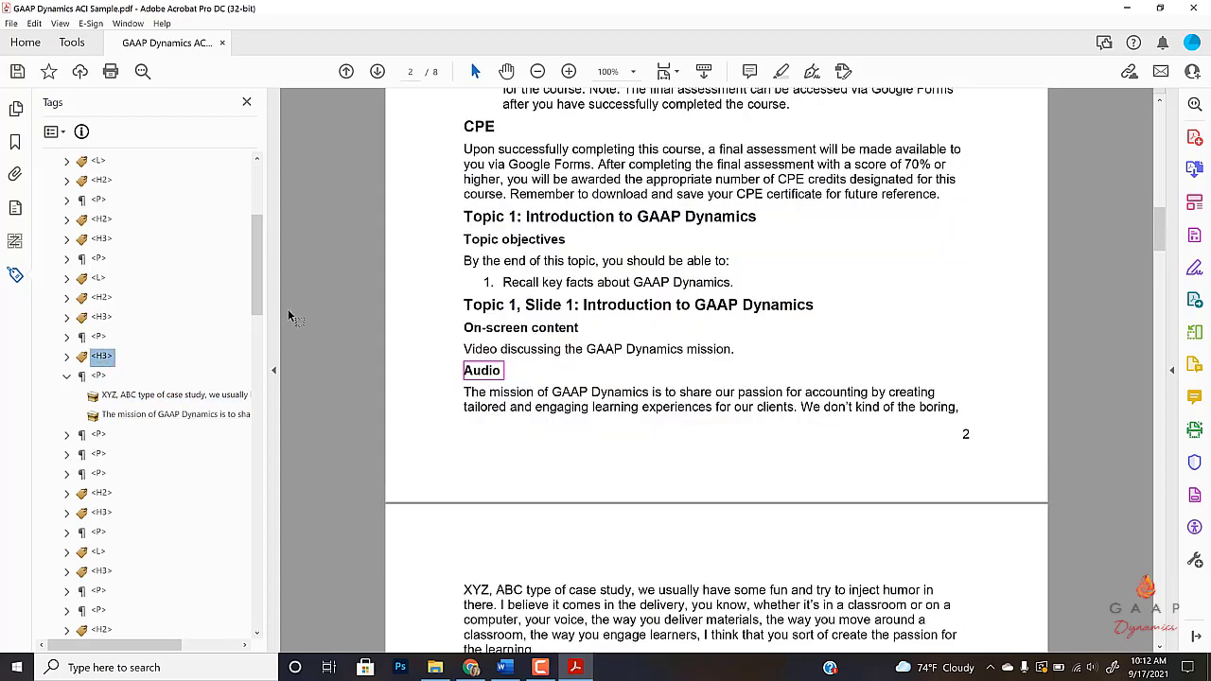
pyautogui.click(159, 417)
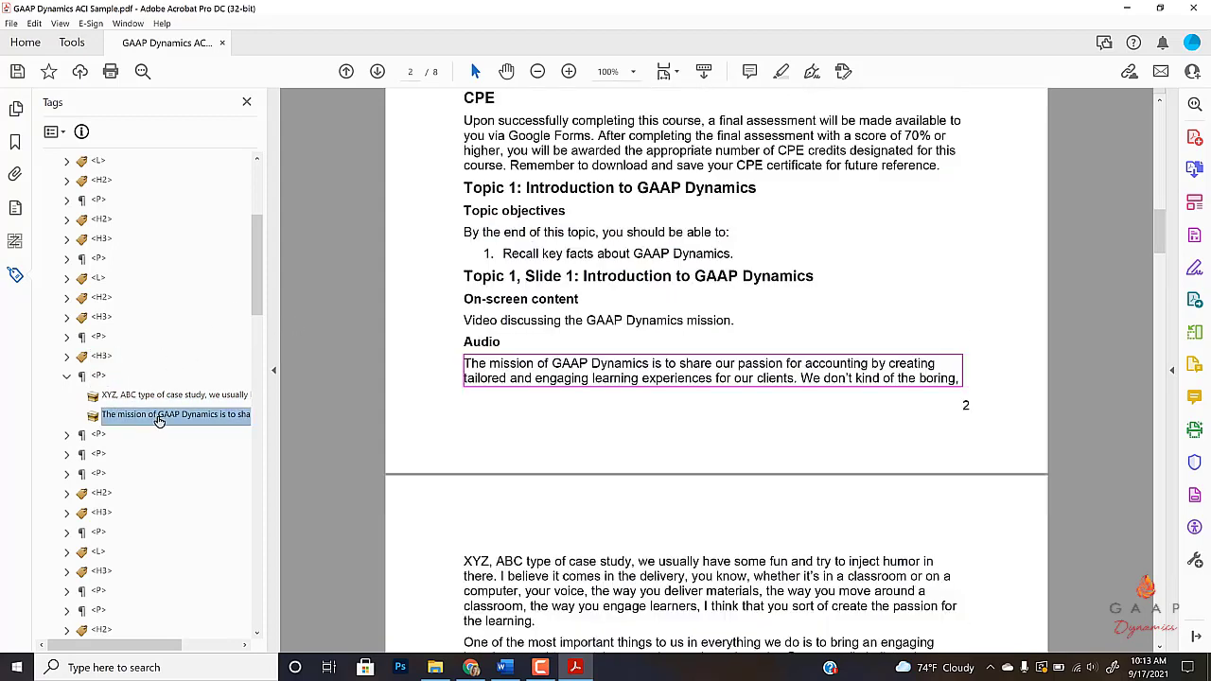
pyautogui.moveTo(159, 396)
pyautogui.mouseDown()
pyautogui.moveTo(165, 413)
pyautogui.moveTo(163, 399)
pyautogui.mouseUp()
pyautogui.press('Down')
pyautogui.click(154, 397)
pyautogui.moveTo(146, 418); pyautogui.dragTo(135, 399)
pyautogui.press('Down')
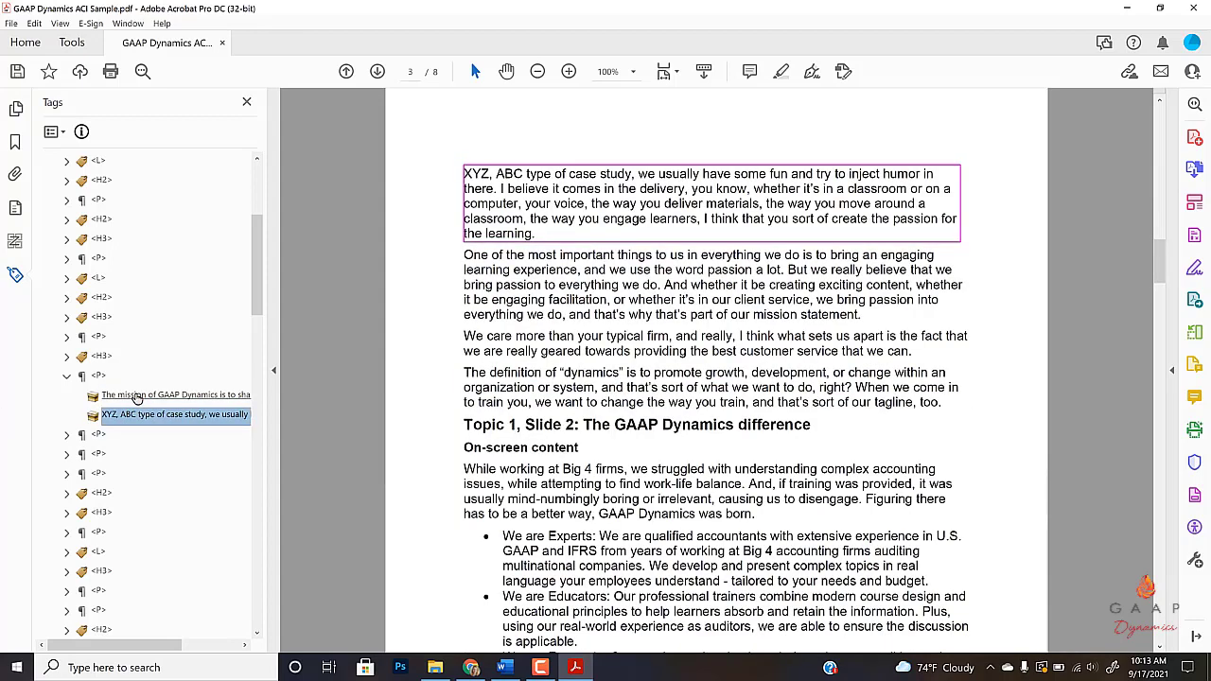
# Recheck the tags around the Audio heading and the content items of the split paragraph, leaving its <P> tag collapsed
pyautogui.press('Up')
pyautogui.press('Up')
pyautogui.press('Up')
pyautogui.click(68, 376)
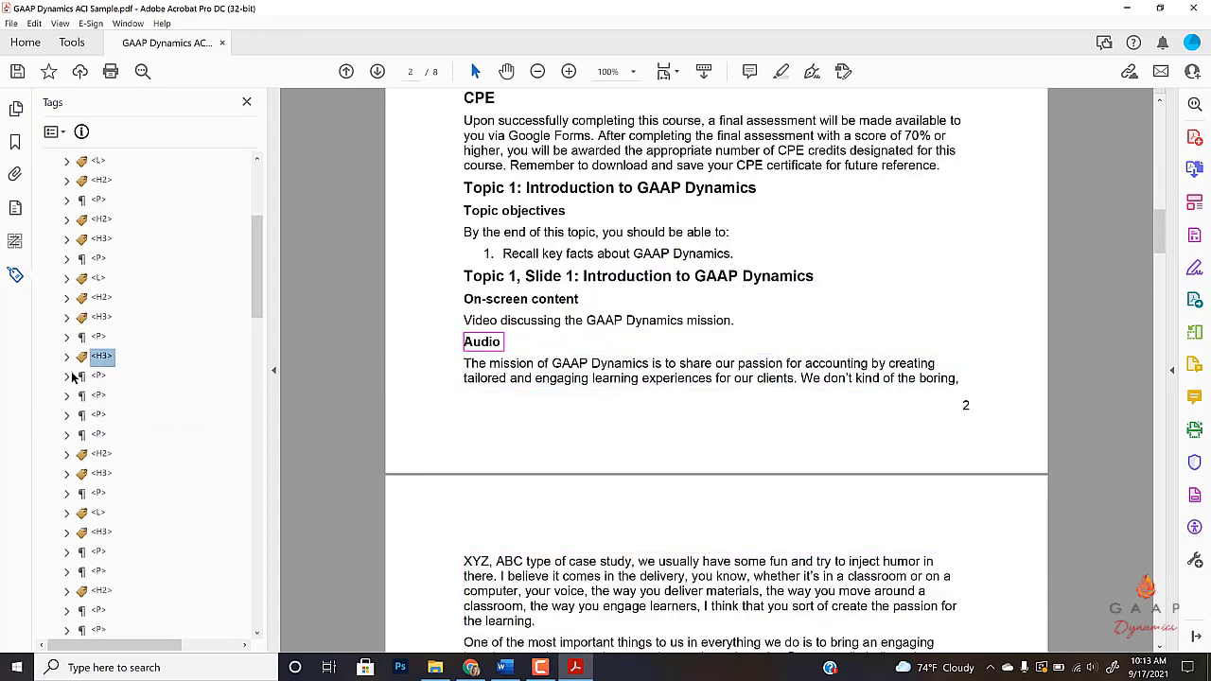
pyautogui.press('Up')
pyautogui.press('Down')
pyautogui.press('Down')
pyautogui.press('Down')
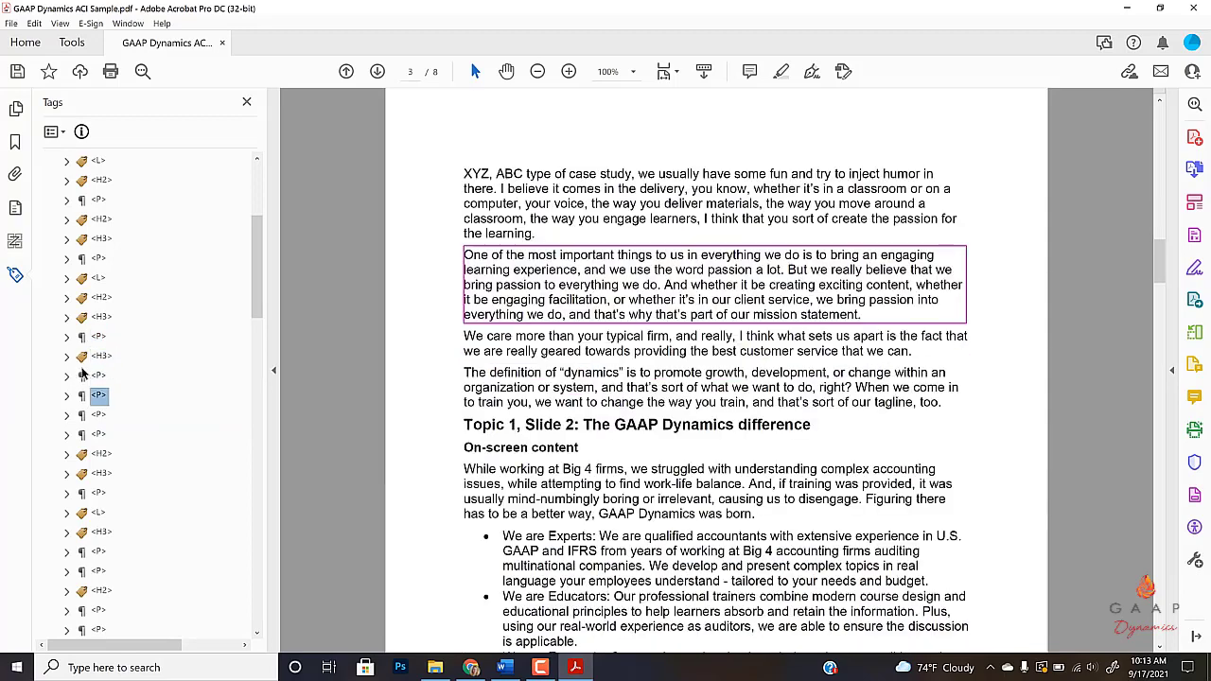
pyautogui.press('Up')
pyautogui.click(65, 378)
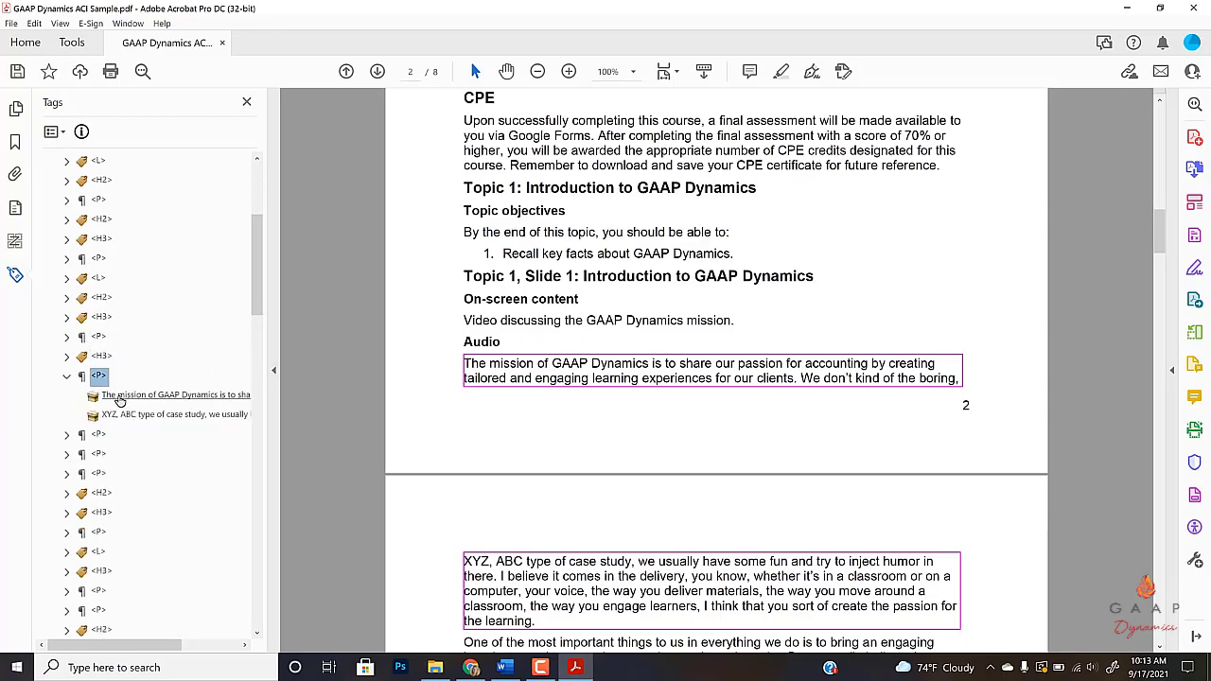
pyautogui.click(67, 378)
# Review the tags following the split paragraph through the last Audio paragraph on page 3, comparing each with its highlighted content
pyautogui.press('Down')
pyautogui.press('Down')
pyautogui.press('Down')
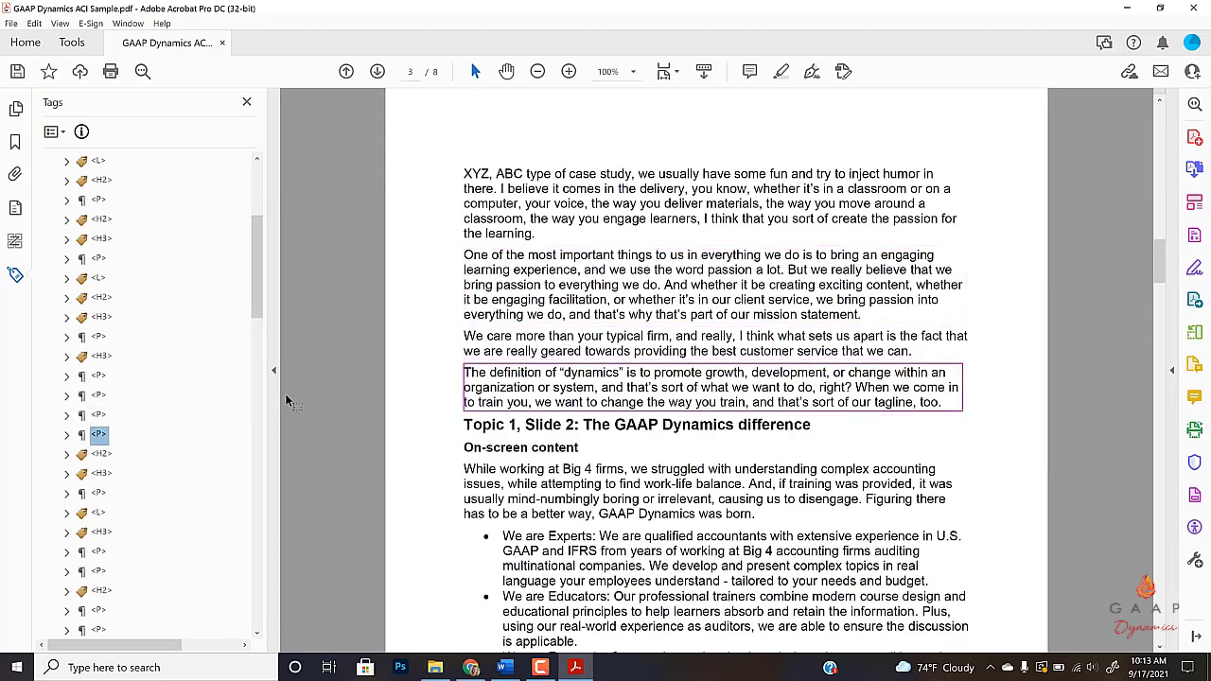
pyautogui.press('Down')
pyautogui.press('Down')
pyautogui.press('Down')
pyautogui.press('Down')
pyautogui.press('Down')
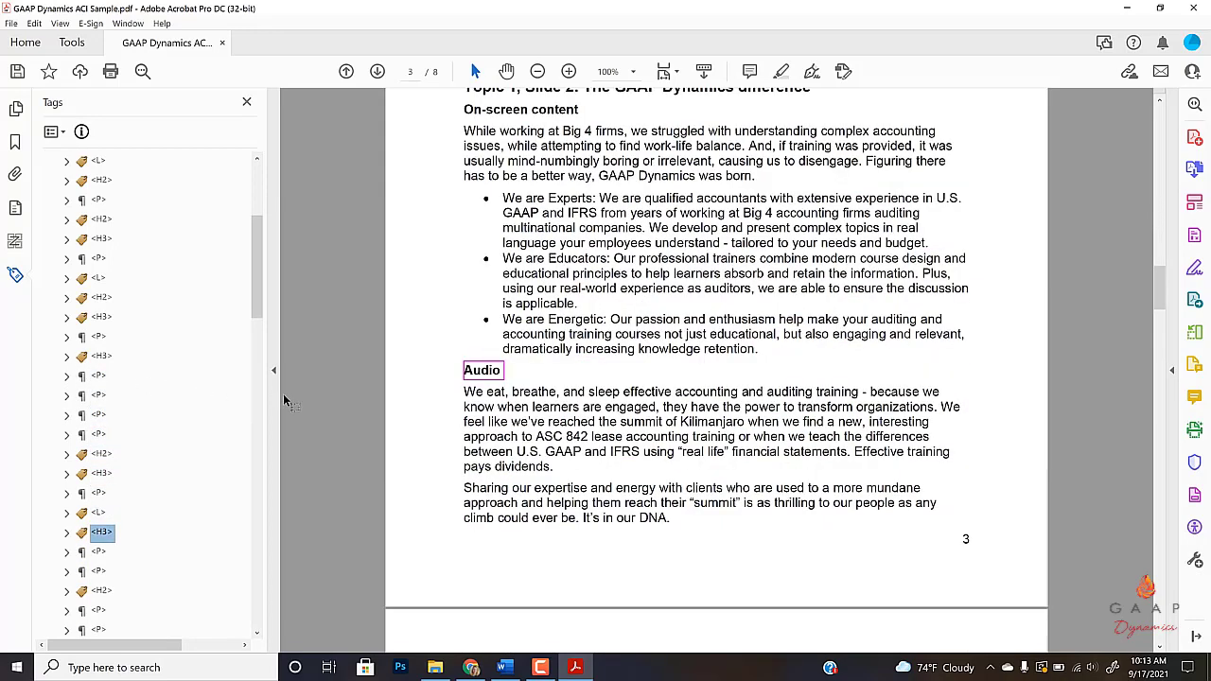
pyautogui.press('Down')
pyautogui.press('Down')
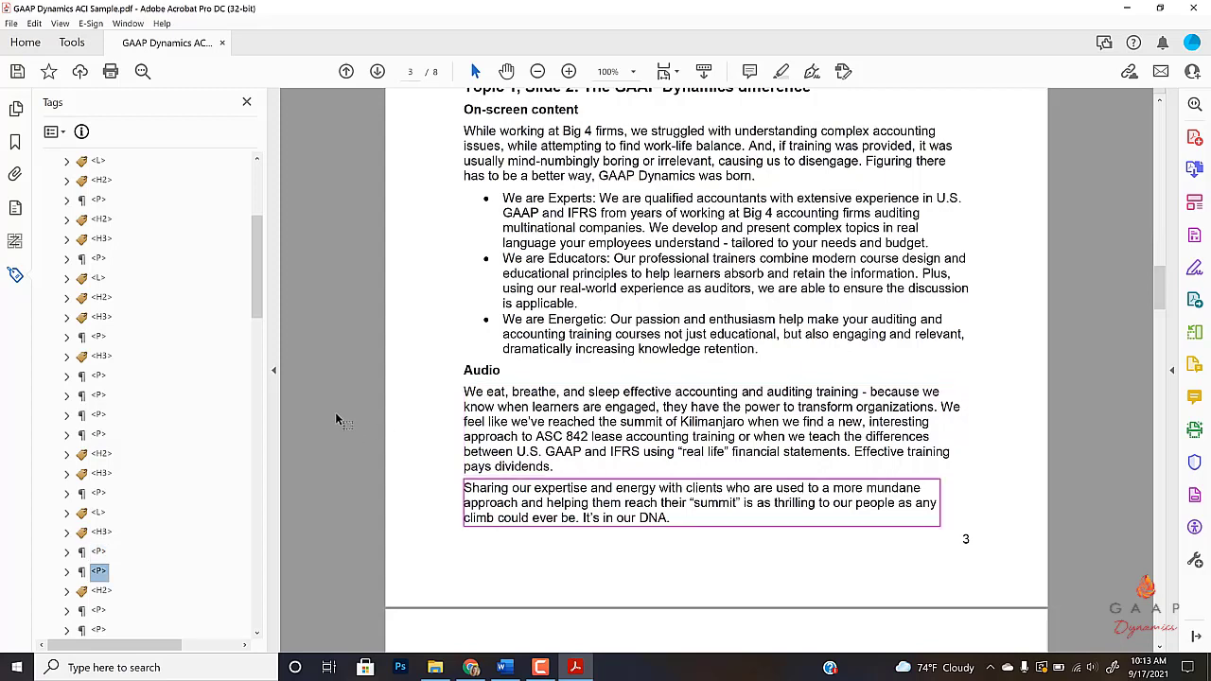